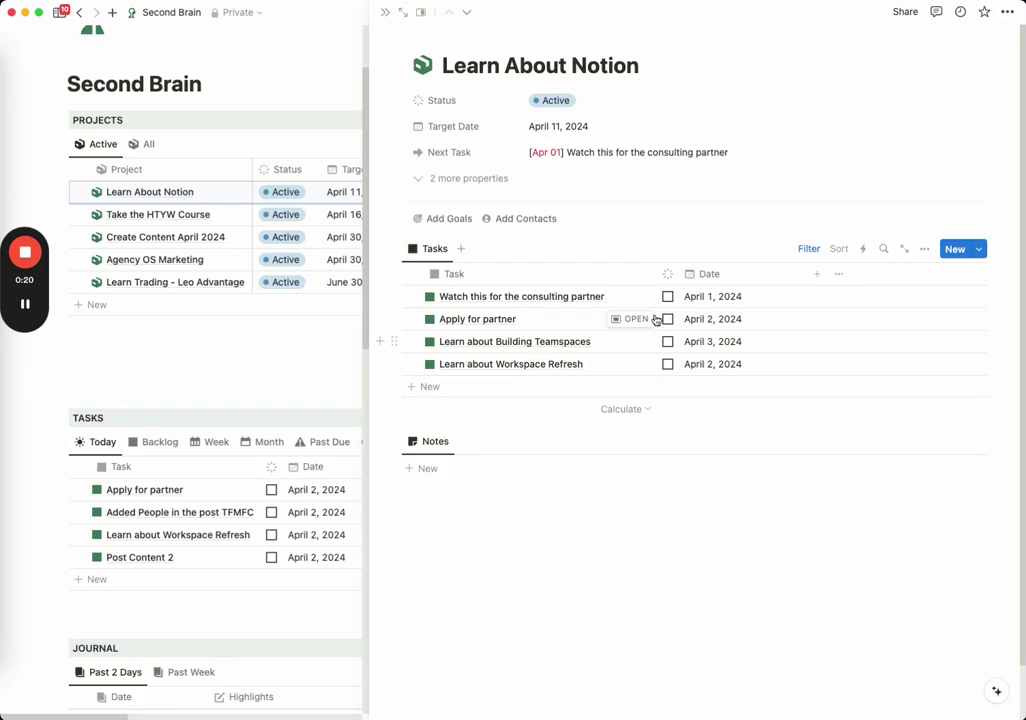
Clear the dates of all four Learn About Notion tasks and schedule "Watch this for the consulting partner" for April 3, 2024
{"action": "left_click_drag", "start_coordinate": [737, 300], "coordinate": [735, 359]}
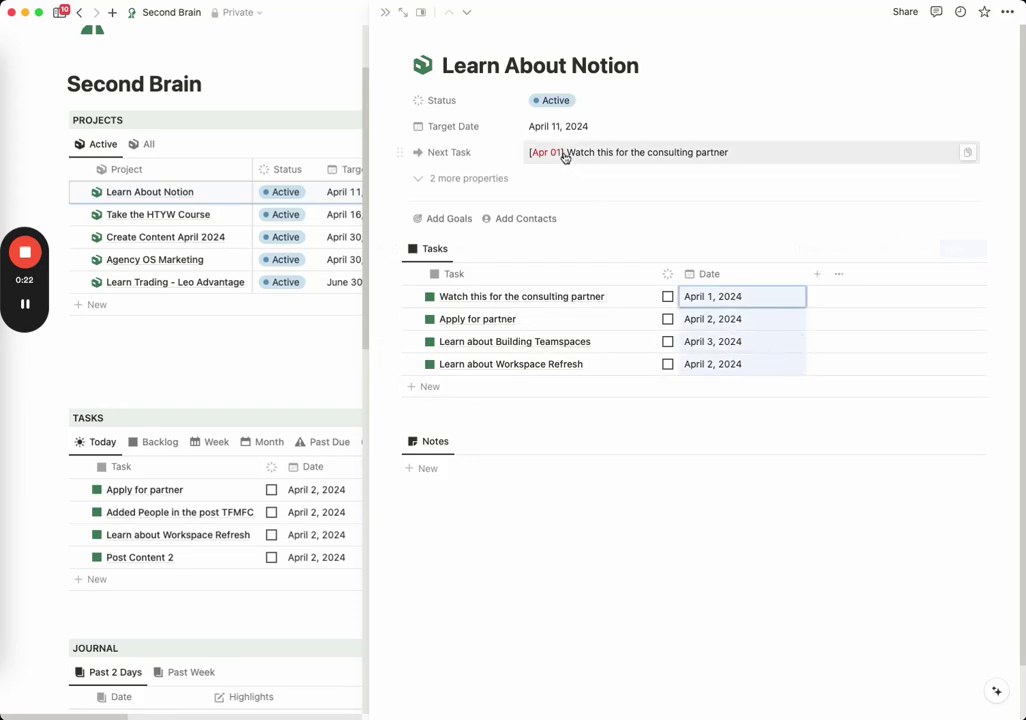
{"action": "key", "text": "BackSpace"}
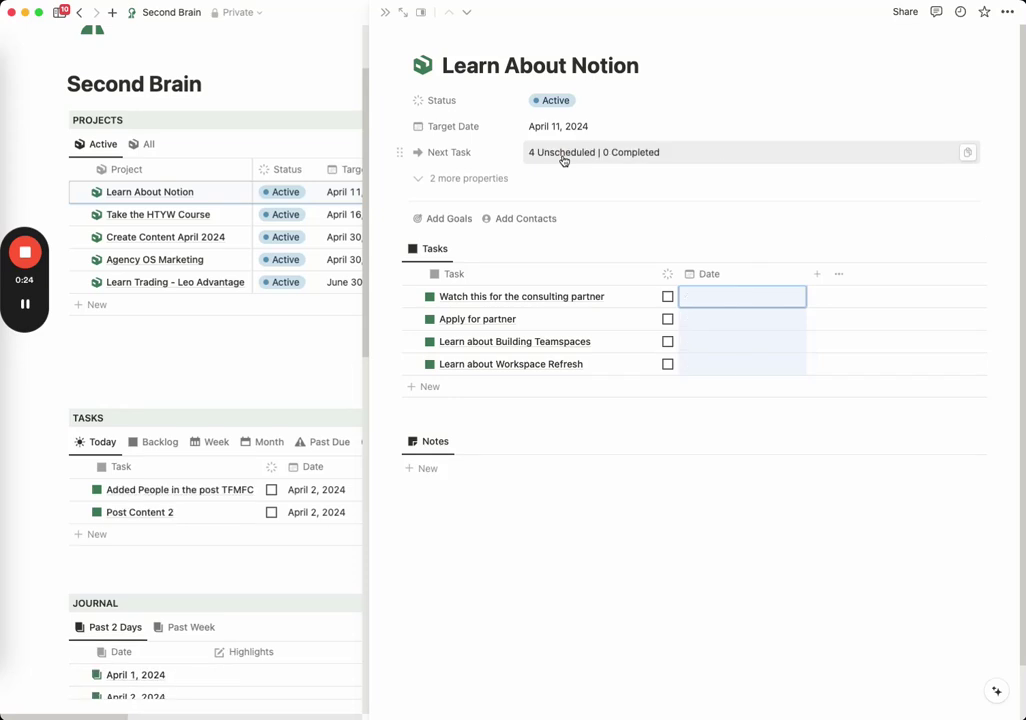
{"action": "left_click", "coordinate": [730, 301]}
{"action": "left_click", "coordinate": [750, 397]}
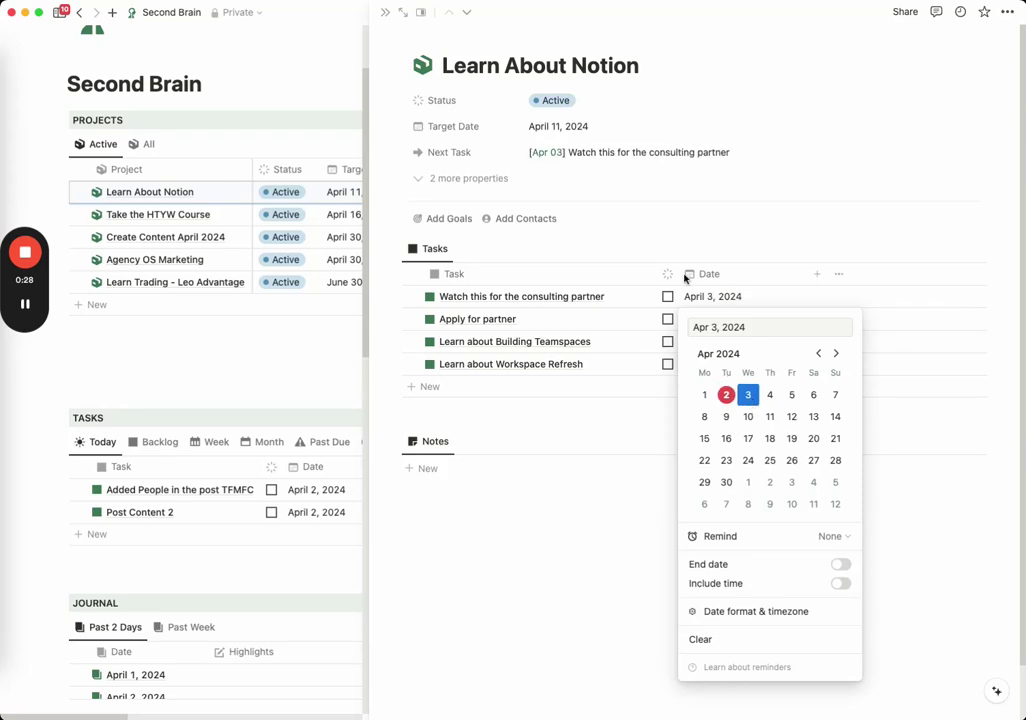
{"action": "key", "text": "Escape"}
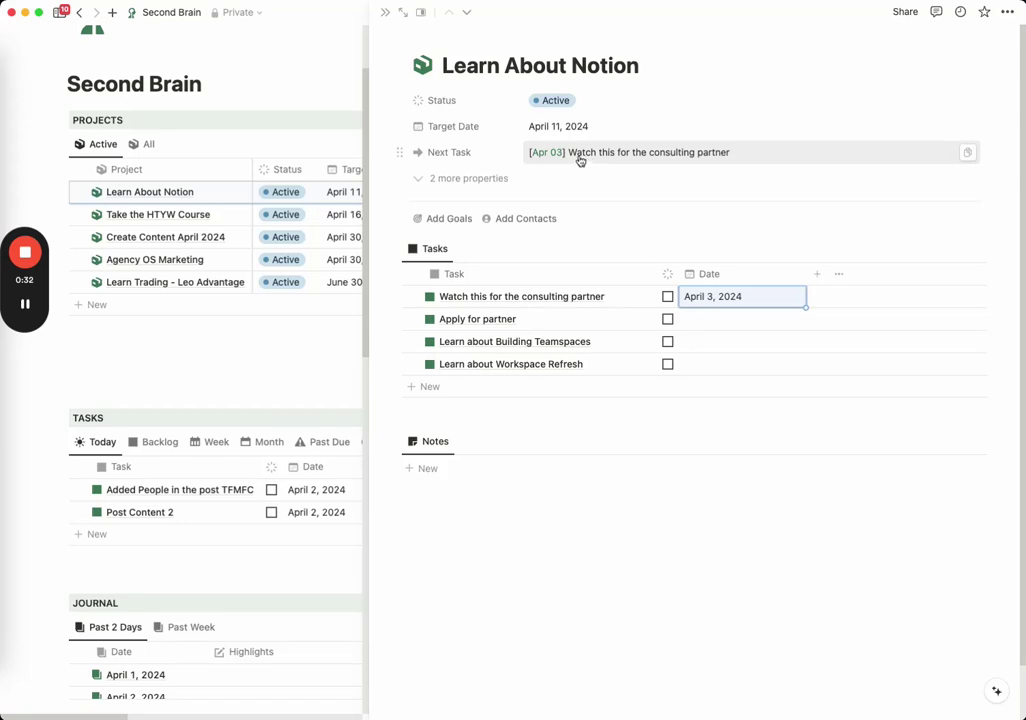
Return to the dashboard to check each project's next task, and briefly reopen and close the Learn About Notion page
{"action": "left_click", "coordinate": [385, 12]}
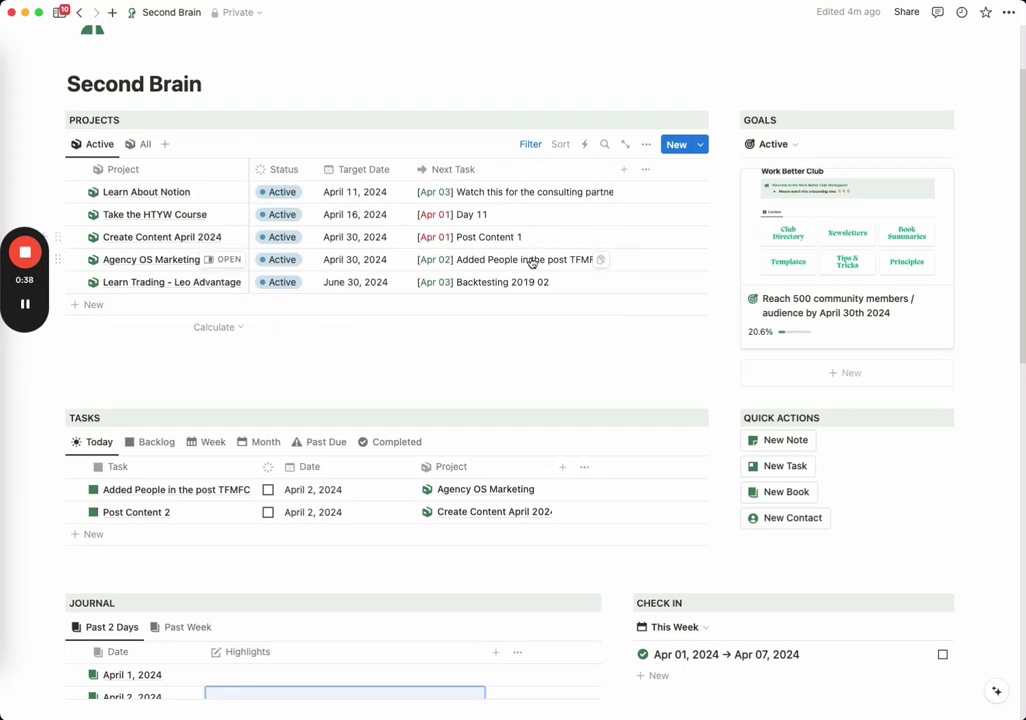
{"action": "left_click", "coordinate": [225, 192]}
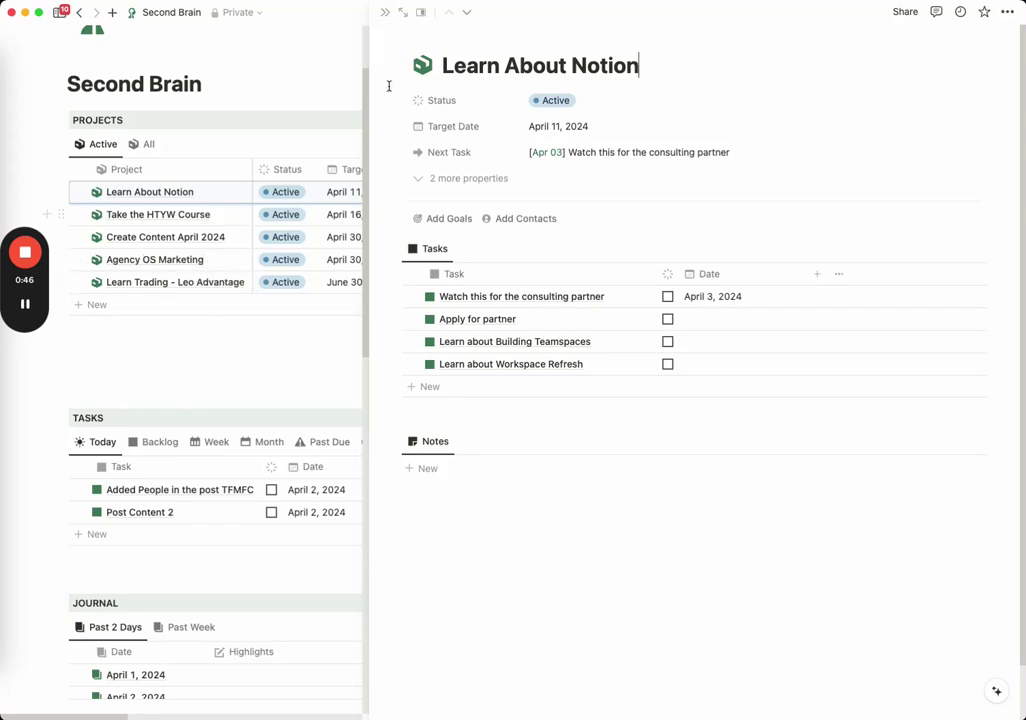
{"action": "key", "text": "Escape"}
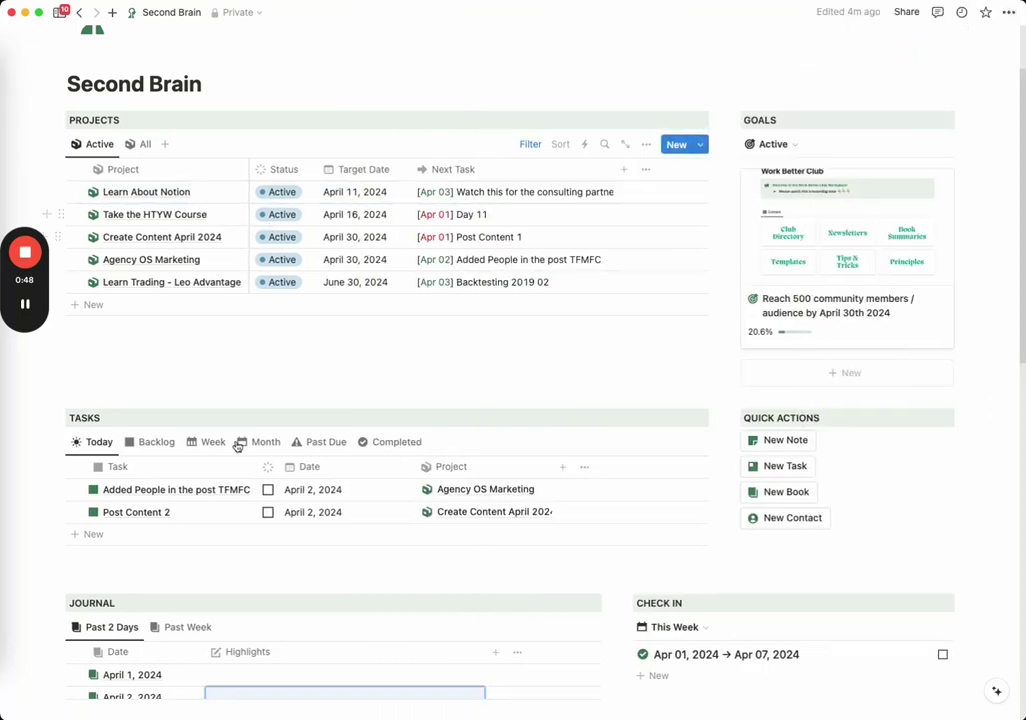
Review the dashboard's tasks in the Backlog, Week, Month, Past Due and Completed views
{"action": "scroll", "coordinate": [167, 451], "scroll_direction": "down", "scroll_amount": 2}
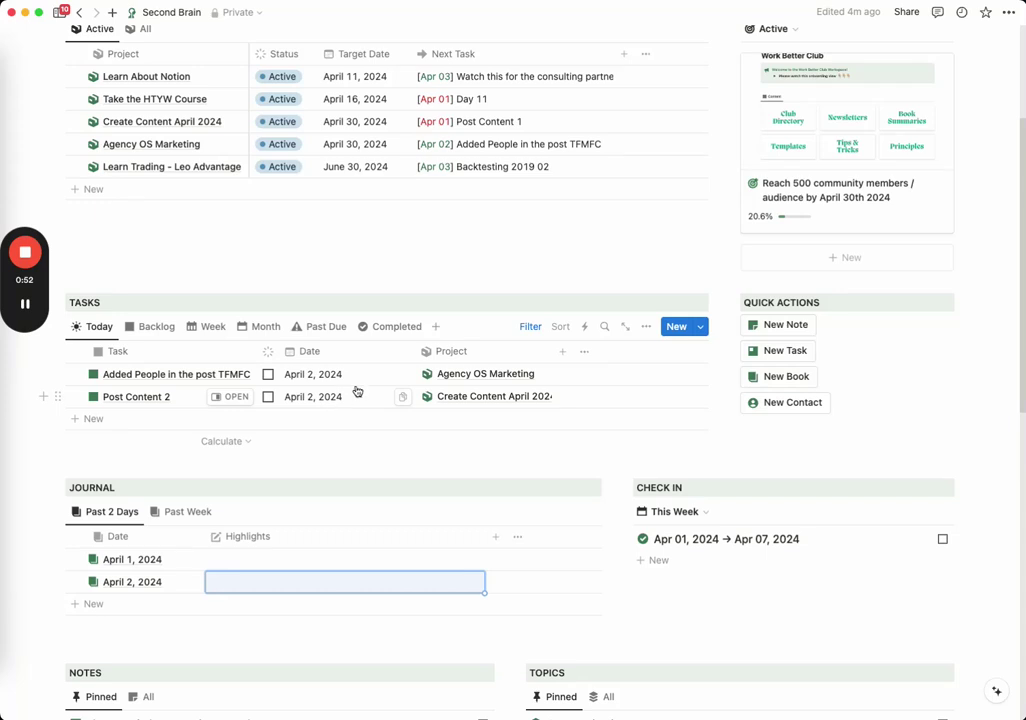
{"action": "scroll", "coordinate": [140, 370], "scroll_direction": "up", "scroll_amount": 1}
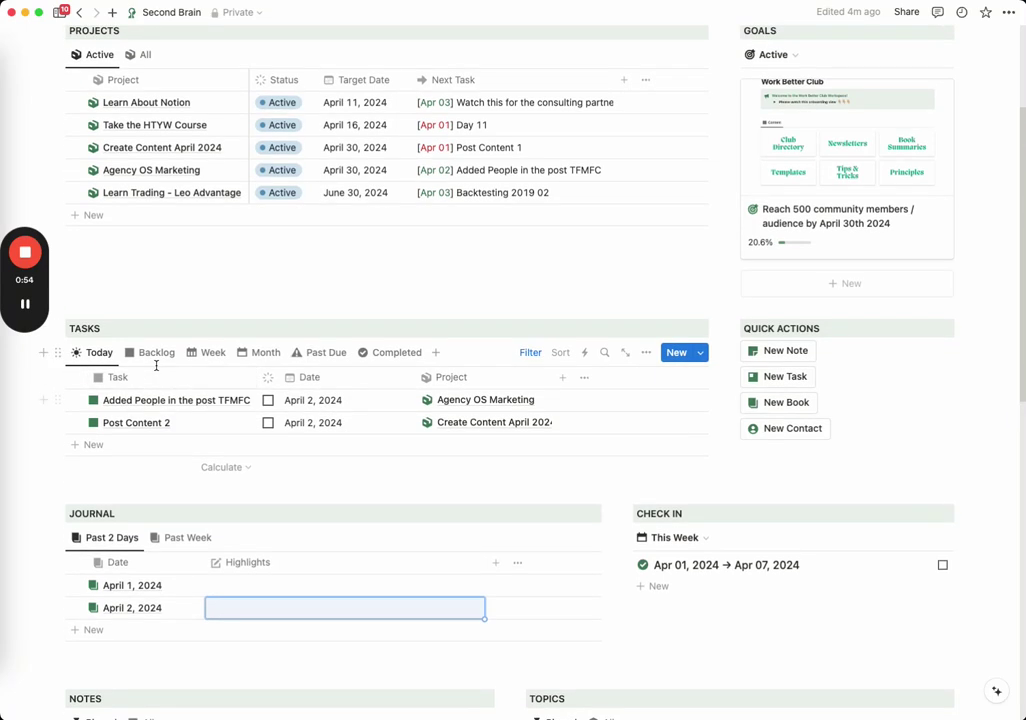
{"action": "left_click", "coordinate": [131, 353]}
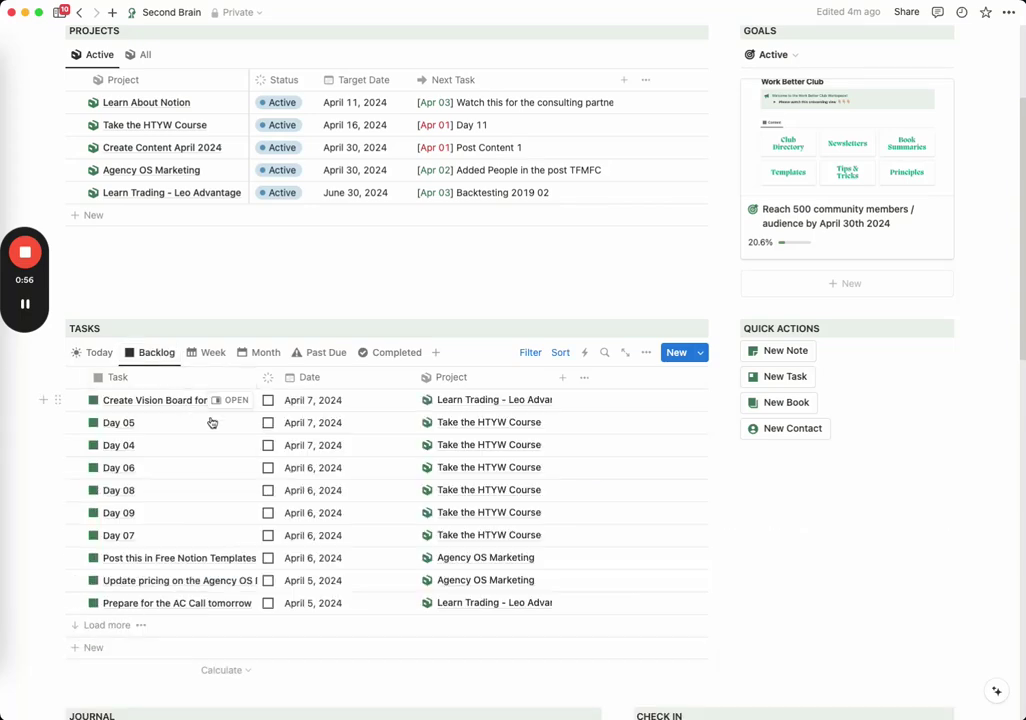
{"action": "left_click", "coordinate": [212, 353]}
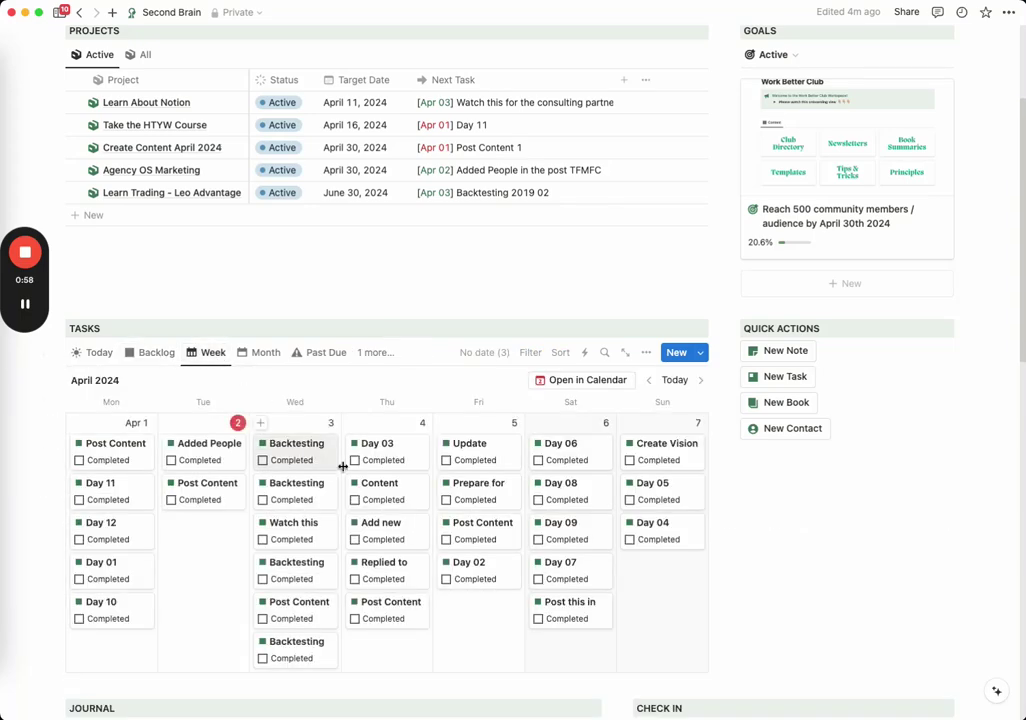
{"action": "left_click", "coordinate": [265, 355]}
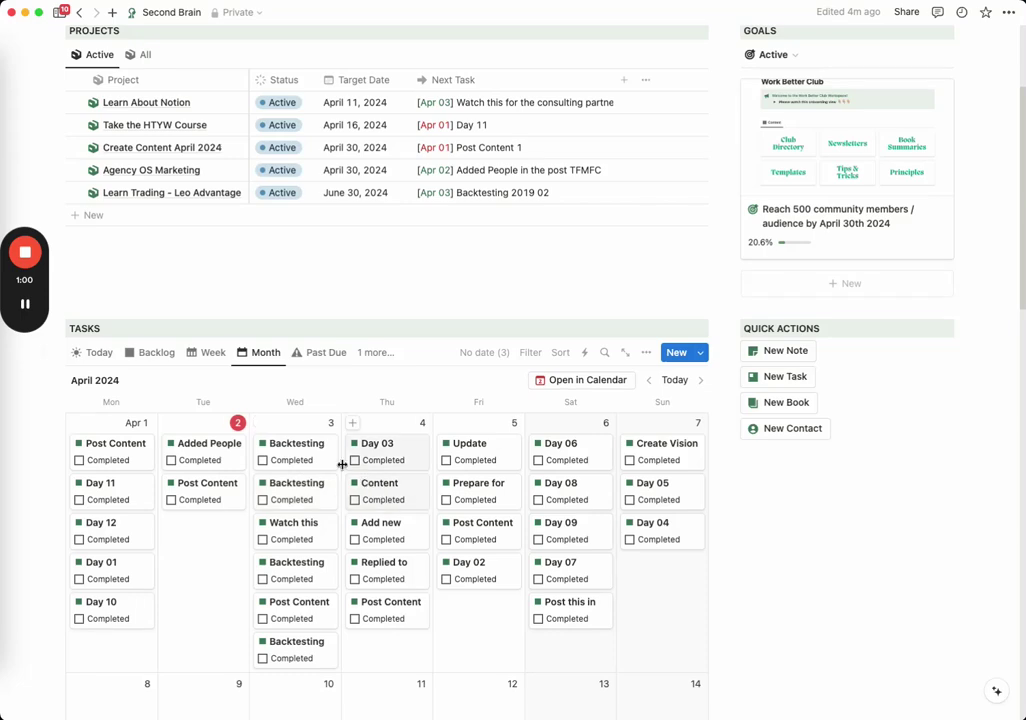
{"action": "scroll", "coordinate": [558, 394], "scroll_direction": "down", "scroll_amount": 5}
{"action": "scroll", "coordinate": [453, 587], "scroll_direction": "up", "scroll_amount": 2}
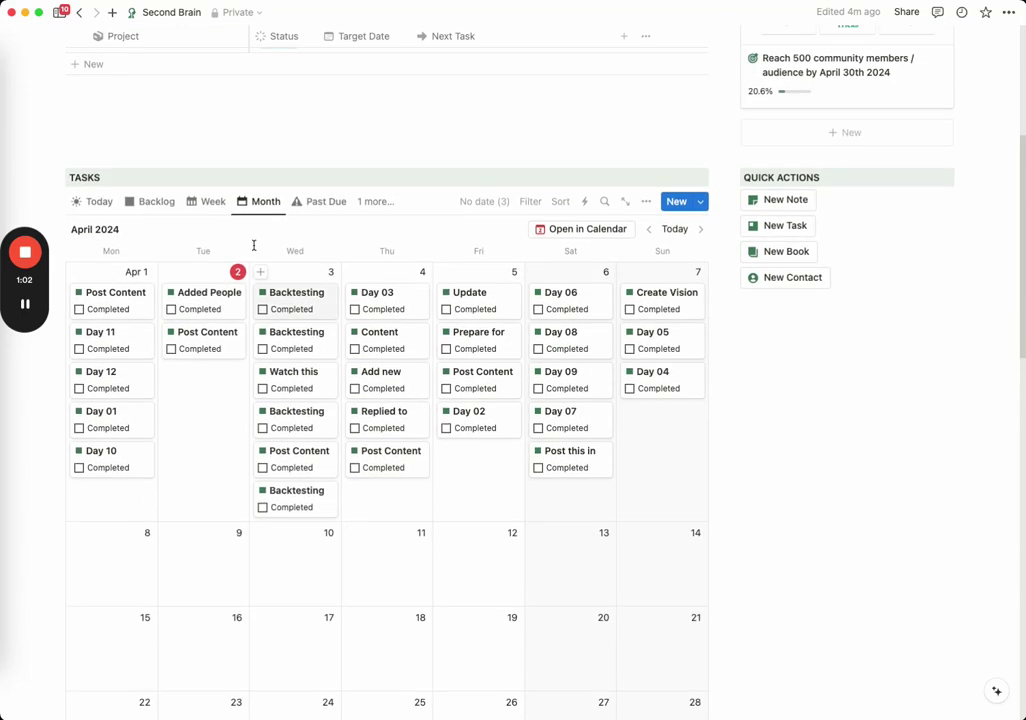
{"action": "left_click", "coordinate": [213, 203]}
{"action": "left_click", "coordinate": [326, 204]}
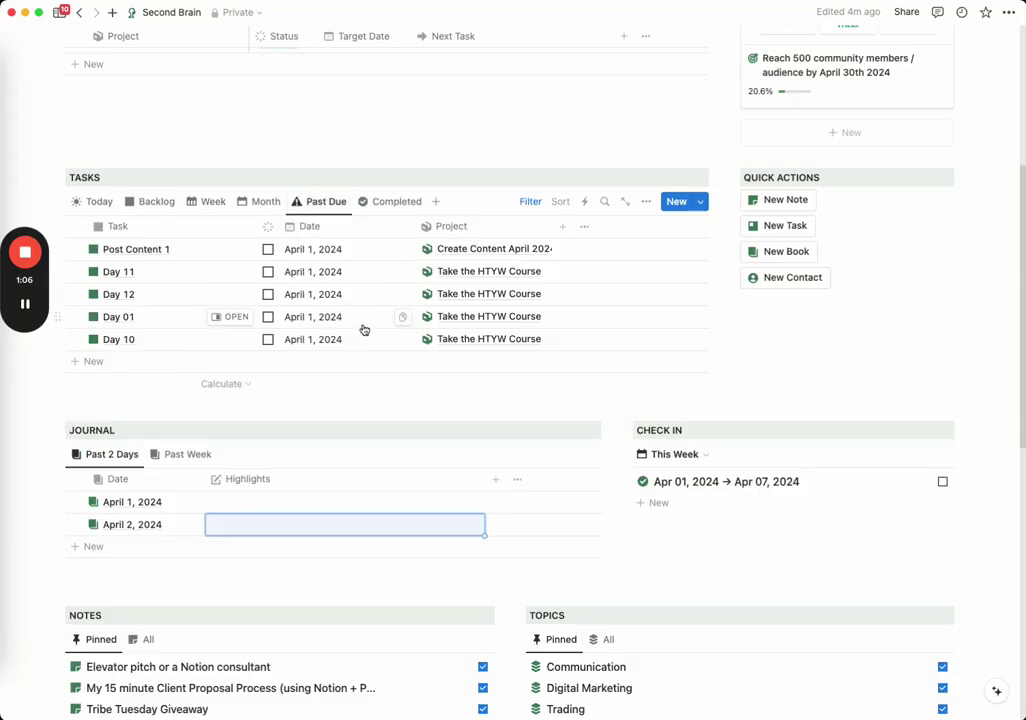
{"action": "scroll", "coordinate": [365, 320], "scroll_direction": "up", "scroll_amount": 1}
{"action": "left_click", "coordinate": [390, 220]}
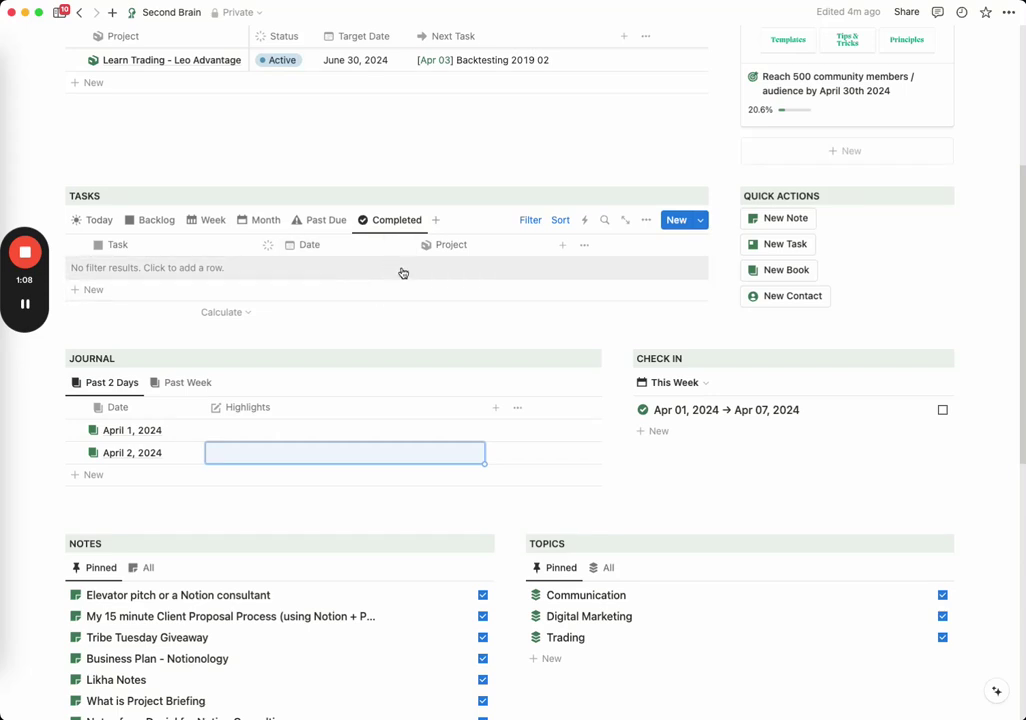
Reschedule the past-due tasks Post Content 1, Day 11 and Day 12 to April 2, 2024
{"action": "left_click", "coordinate": [334, 222]}
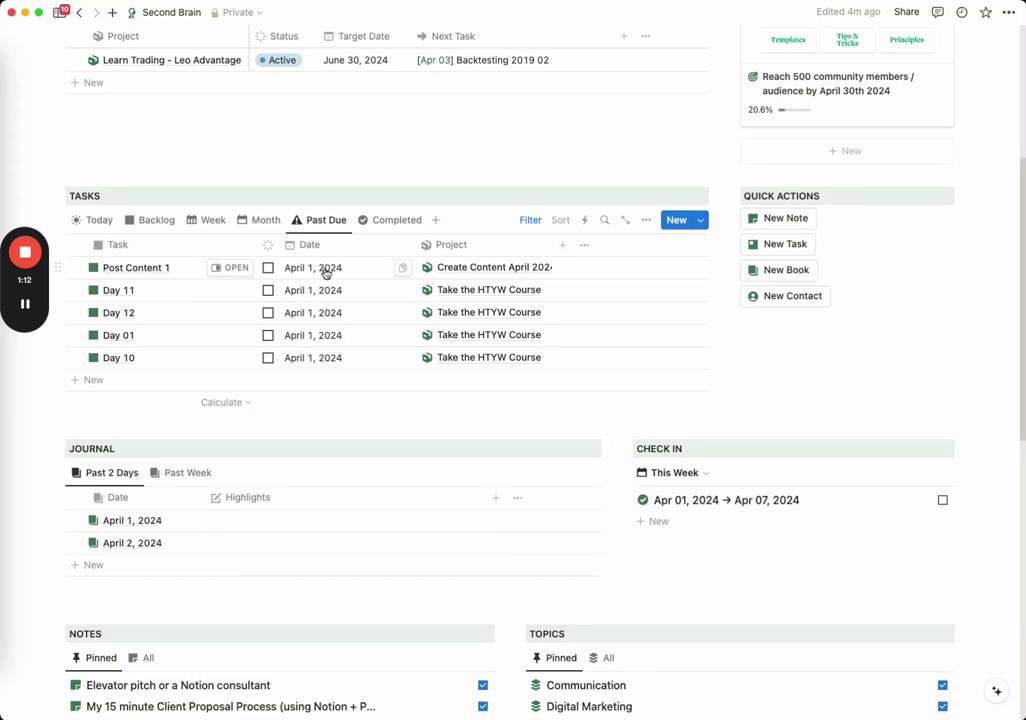
{"action": "left_click", "coordinate": [320, 268]}
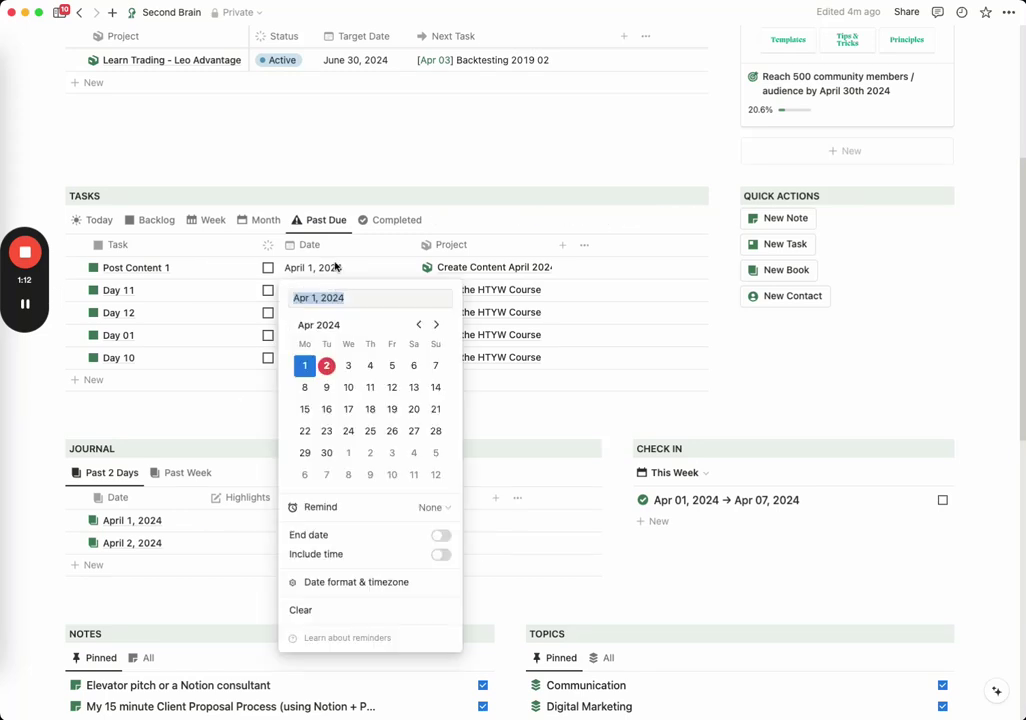
{"action": "left_click", "coordinate": [327, 366]}
{"action": "left_click", "coordinate": [321, 268]}
{"action": "left_click", "coordinate": [335, 272]}
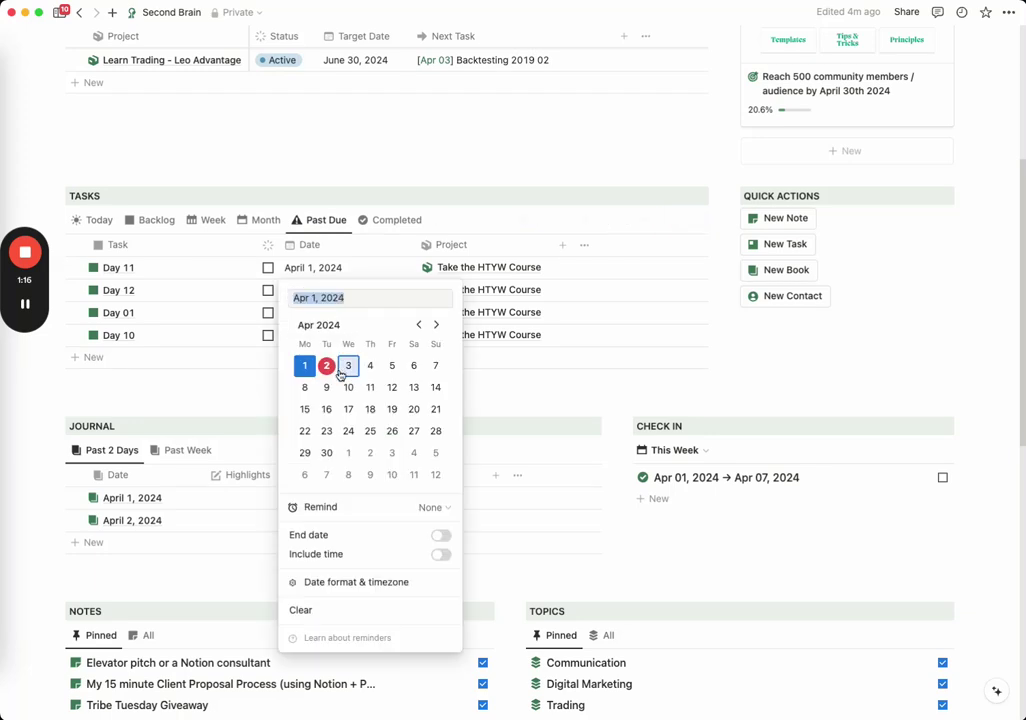
{"action": "left_click", "coordinate": [327, 366]}
{"action": "left_click", "coordinate": [330, 277]}
{"action": "left_click", "coordinate": [328, 278]}
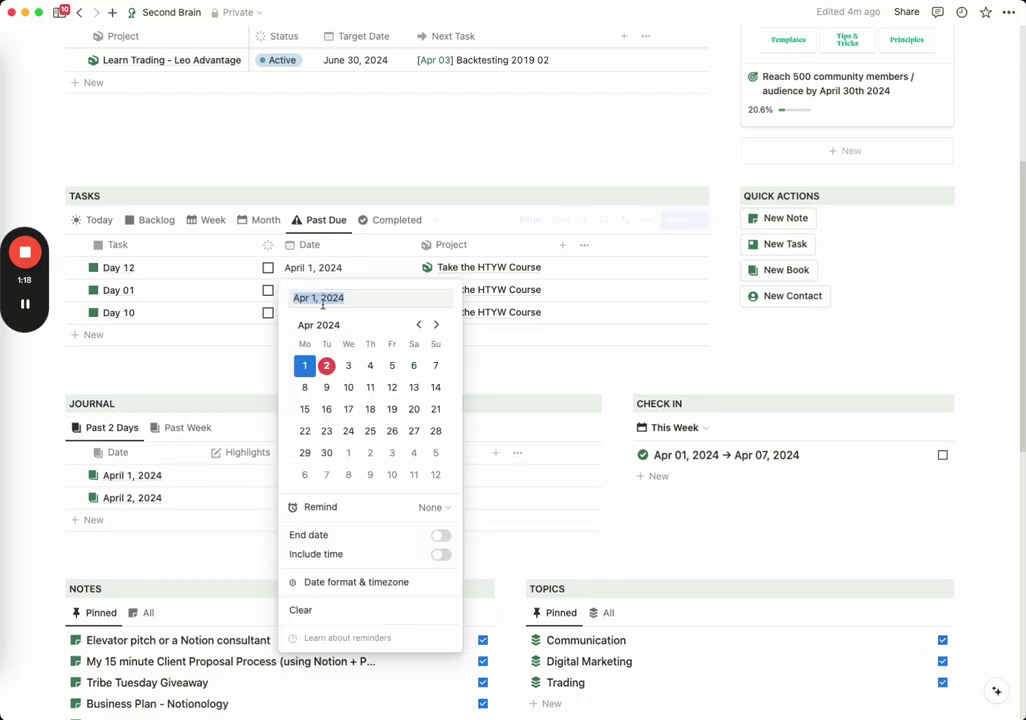
{"action": "left_click", "coordinate": [326, 366]}
Set the past-due tasks Day 01 and Day 10 to April 2, 2024, and undo the last date change
{"action": "left_click", "coordinate": [323, 275]}
{"action": "left_click", "coordinate": [323, 275]}
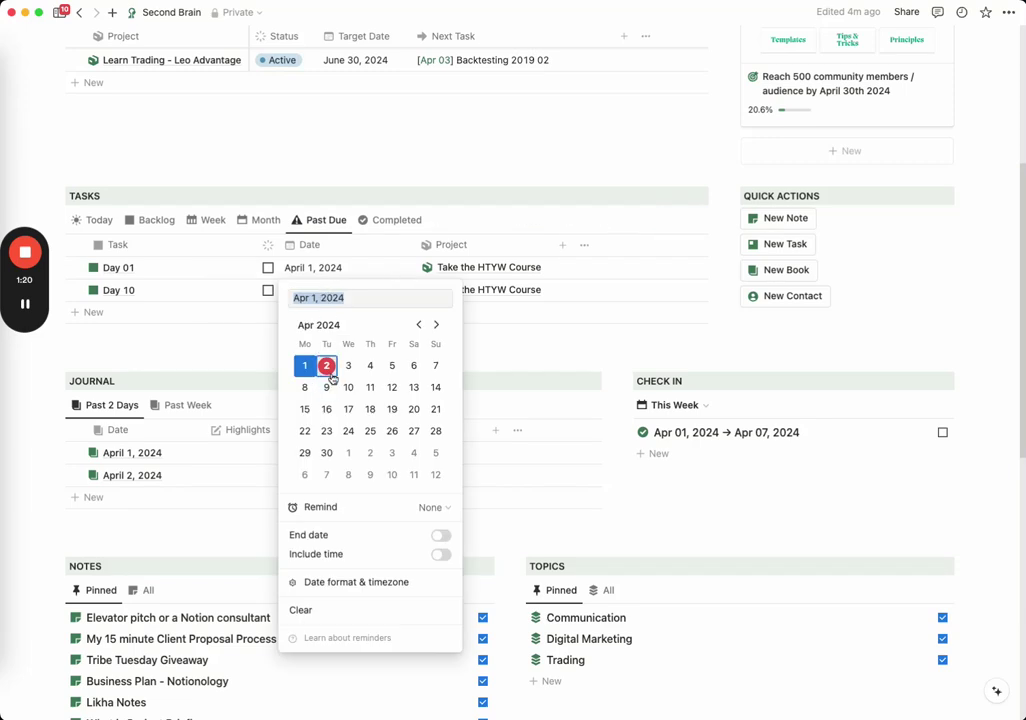
{"action": "left_click", "coordinate": [326, 366]}
{"action": "left_click", "coordinate": [331, 278]}
{"action": "left_click", "coordinate": [331, 278]}
{"action": "left_click", "coordinate": [326, 366]}
{"action": "left_click", "coordinate": [321, 243]}
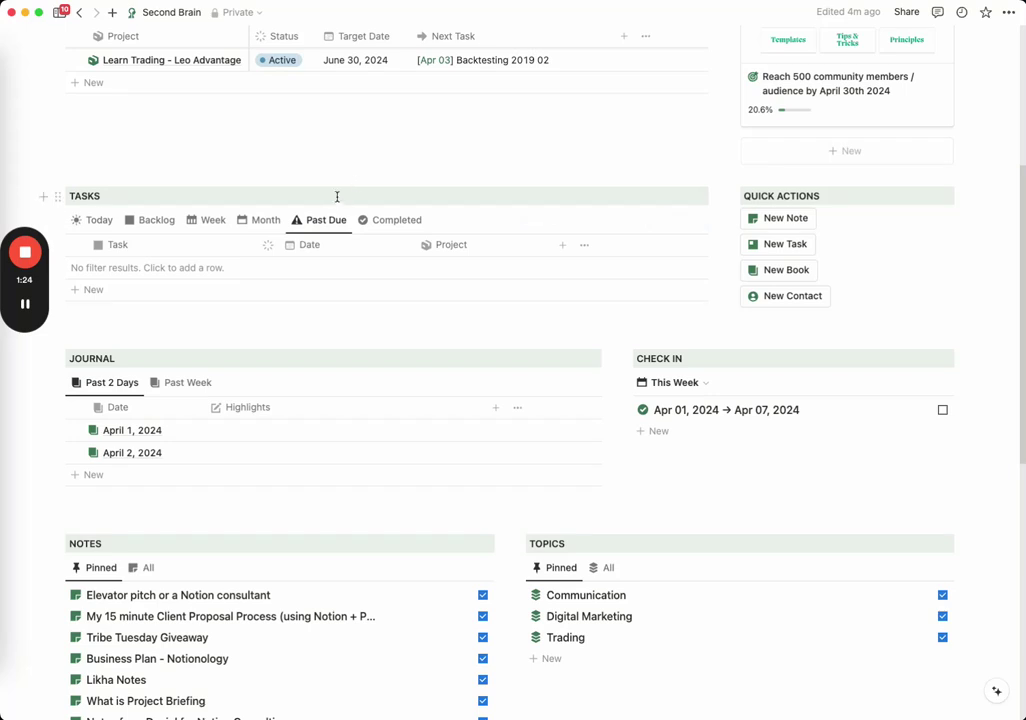
{"action": "key", "text": "ctrl+z"}
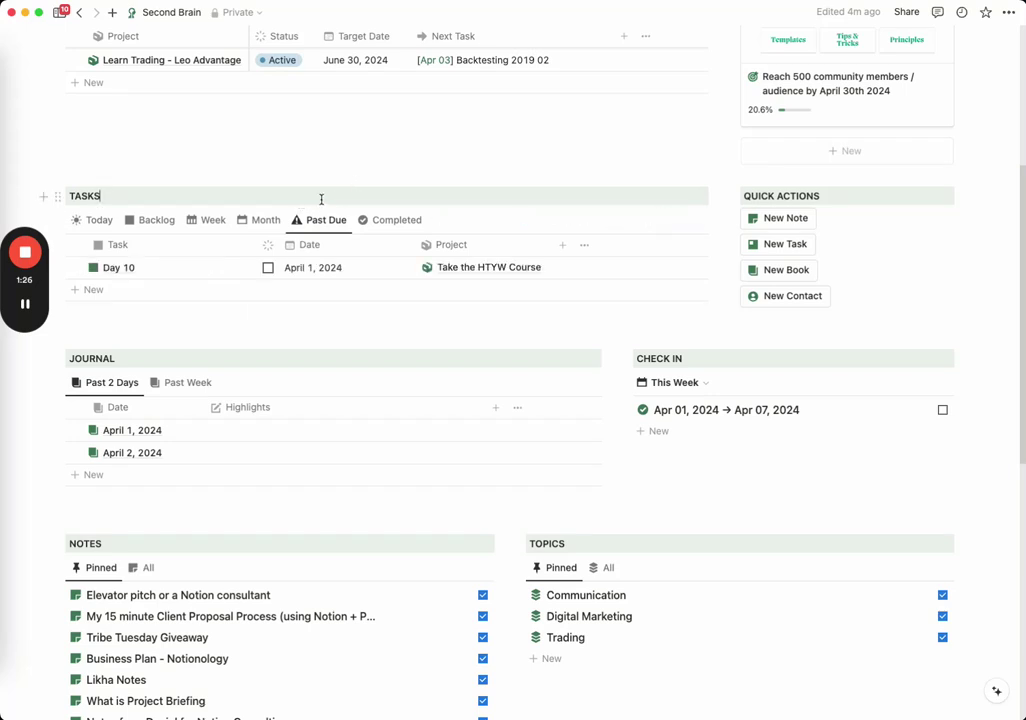
In the weekly task calendar, move Day 10 to April 2 and Day 01 to April 3
{"action": "left_click", "coordinate": [213, 220]}
{"action": "left_click_drag", "start_coordinate": [100, 352], "coordinate": [178, 428]}
{"action": "left_click_drag", "start_coordinate": [305, 396], "coordinate": [294, 399]}
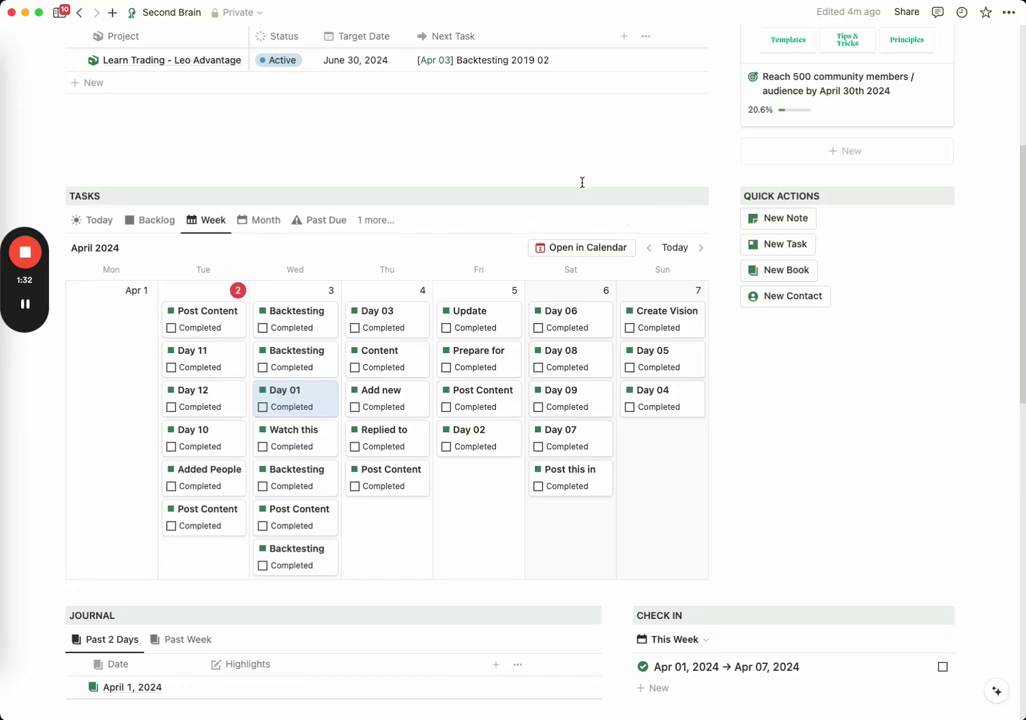
View the tasks by month and page between the previous month and April 2024
{"action": "left_click", "coordinate": [262, 220]}
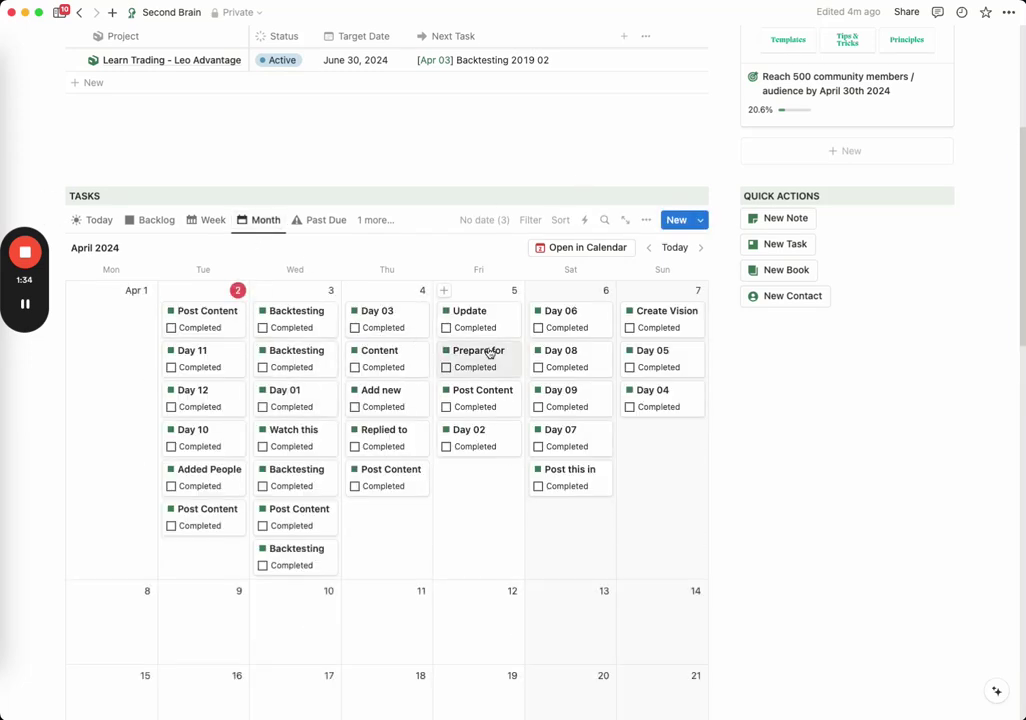
{"action": "left_click", "coordinate": [648, 248]}
{"action": "left_click", "coordinate": [701, 248]}
{"action": "left_click", "coordinate": [648, 248]}
{"action": "left_click", "coordinate": [701, 248]}
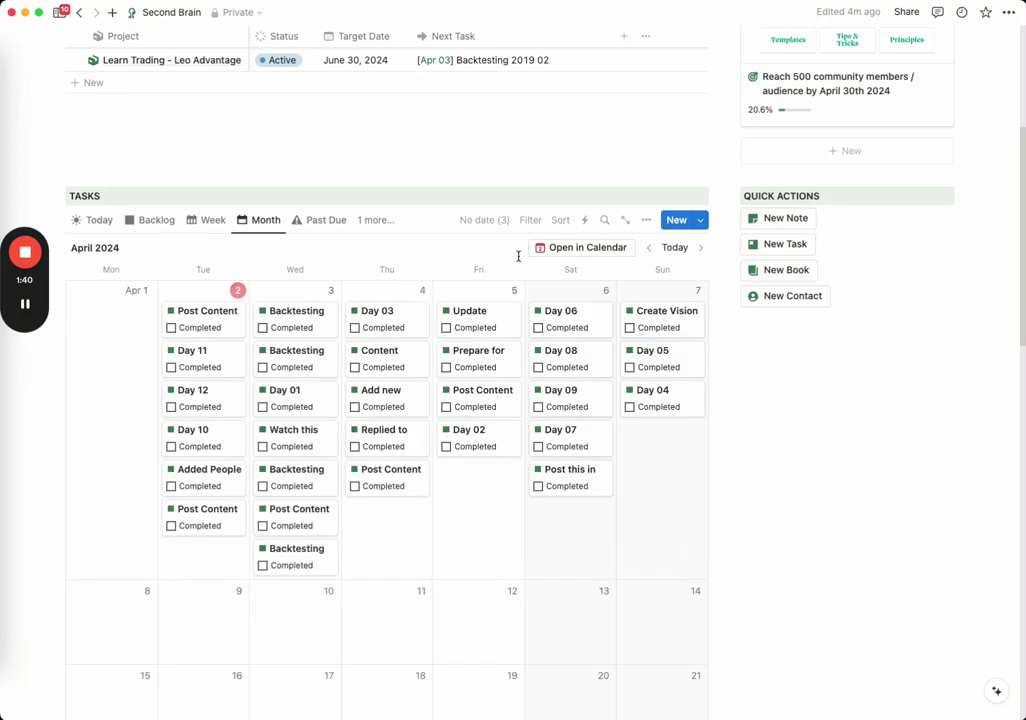
Open the Tasks database as a full page and browse its monthly calendar starting from March 2024
{"action": "left_click", "coordinate": [626, 221]}
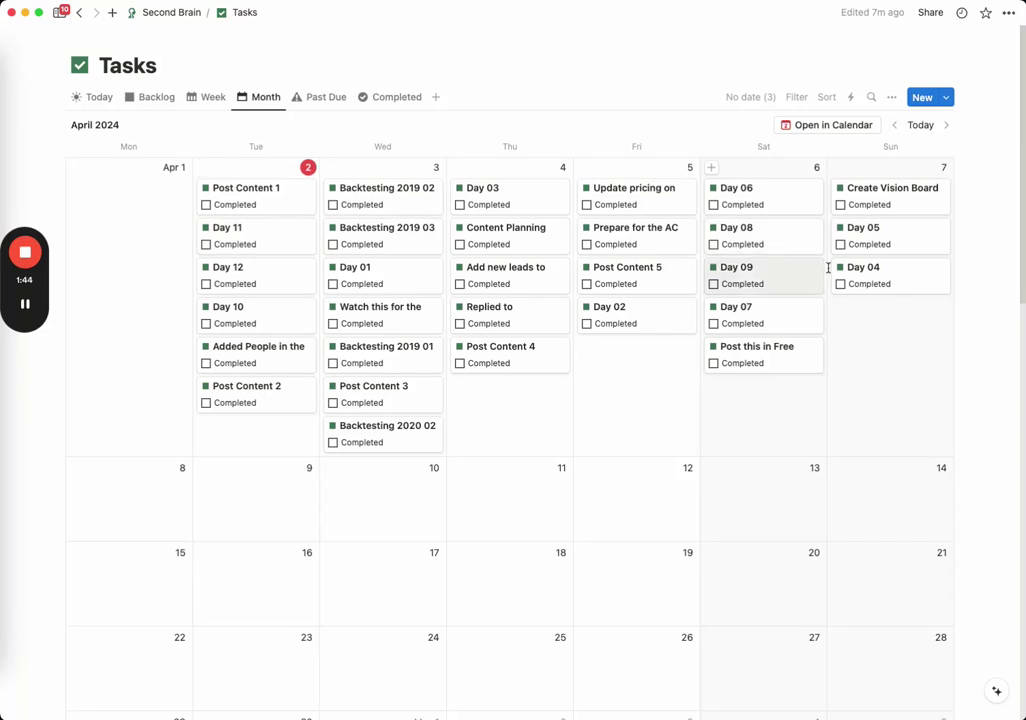
{"action": "left_click", "coordinate": [894, 125]}
{"action": "mouse_move", "coordinate": [281, 511]}
{"action": "left_mouse_down"}
{"action": "mouse_move", "coordinate": [278, 418]}
{"action": "mouse_move", "coordinate": [272, 505]}
{"action": "left_mouse_up"}
{"action": "scroll", "coordinate": [367, 420], "scroll_direction": "down", "scroll_amount": 6}
{"action": "scroll", "coordinate": [367, 420], "scroll_direction": "down", "scroll_amount": 4}
{"action": "scroll", "coordinate": [367, 420], "scroll_direction": "up", "scroll_amount": 10}
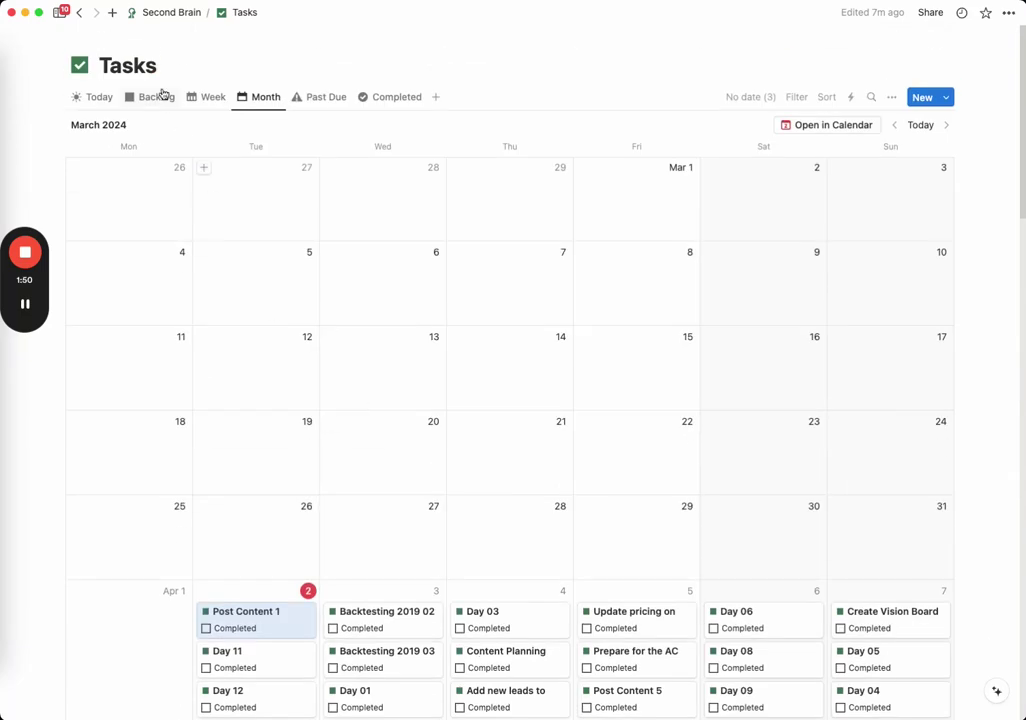
Return to the Second Brain dashboard and create a new note with its quick action
{"action": "left_click", "coordinate": [171, 12]}
{"action": "scroll", "coordinate": [600, 310], "scroll_direction": "down", "scroll_amount": 2}
{"action": "scroll", "coordinate": [680, 300], "scroll_direction": "down", "scroll_amount": 1}
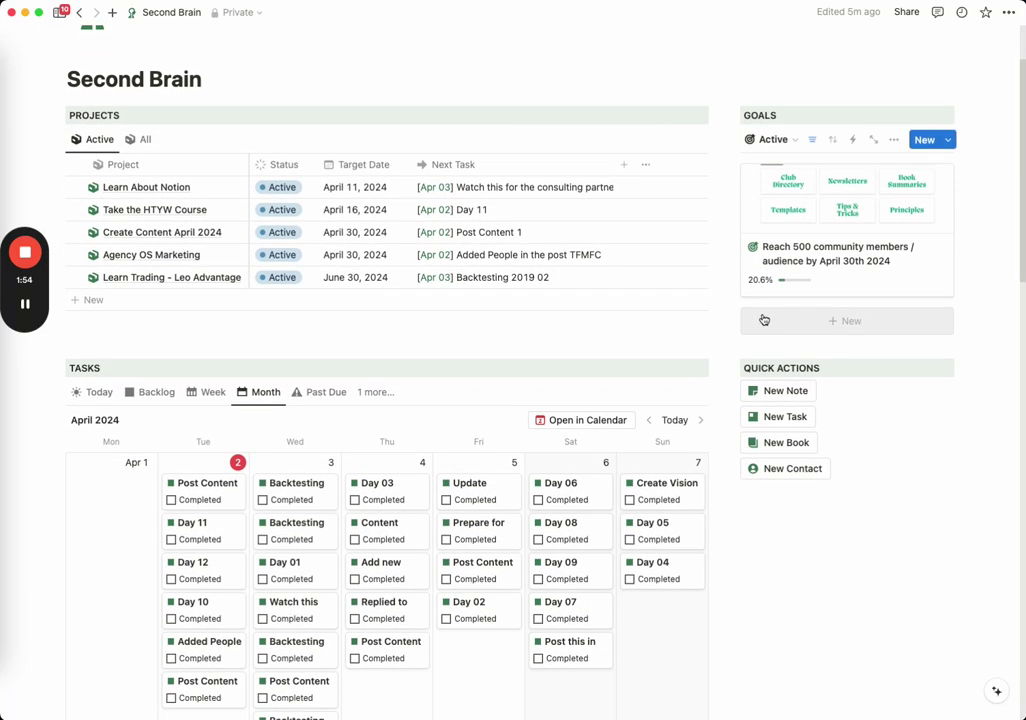
{"action": "scroll", "coordinate": [820, 250], "scroll_direction": "down", "scroll_amount": 5}
{"action": "scroll", "coordinate": [829, 289], "scroll_direction": "up", "scroll_amount": 3}
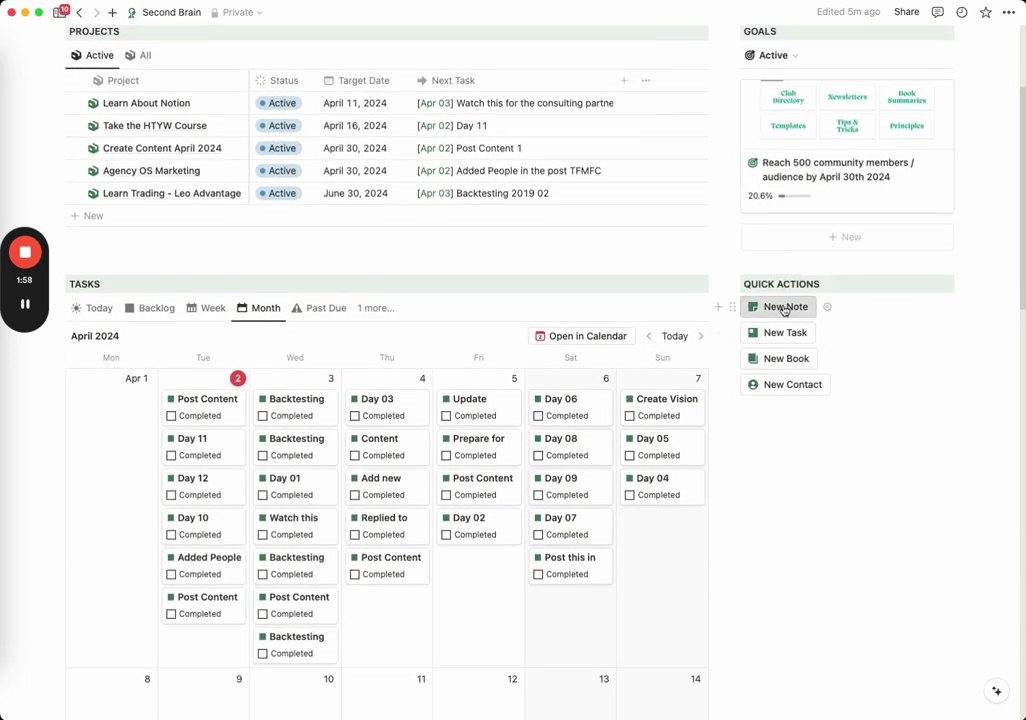
{"action": "left_click", "coordinate": [786, 309]}
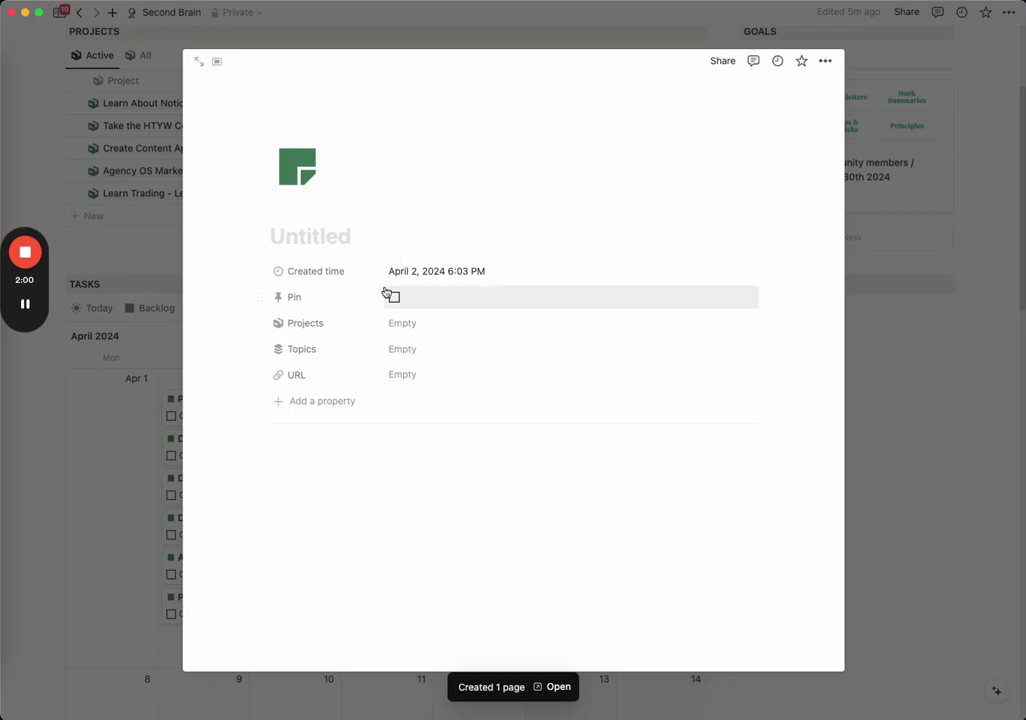
Inspect the new note's Projects and URL properties without filling them in
{"action": "left_click", "coordinate": [444, 333]}
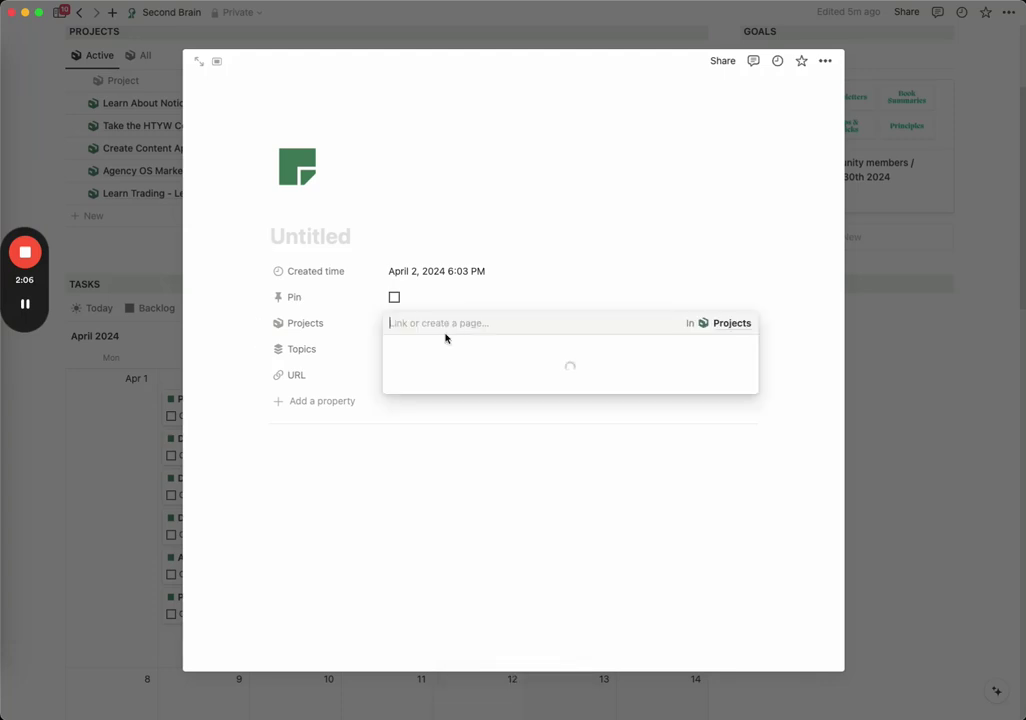
{"action": "left_click", "coordinate": [325, 375]}
{"action": "left_click", "coordinate": [467, 376]}
{"action": "left_click", "coordinate": [478, 469]}
Capture a screenshot of the note's title and properties and paste it into the note's body
{"action": "left_click", "coordinate": [501, 456]}
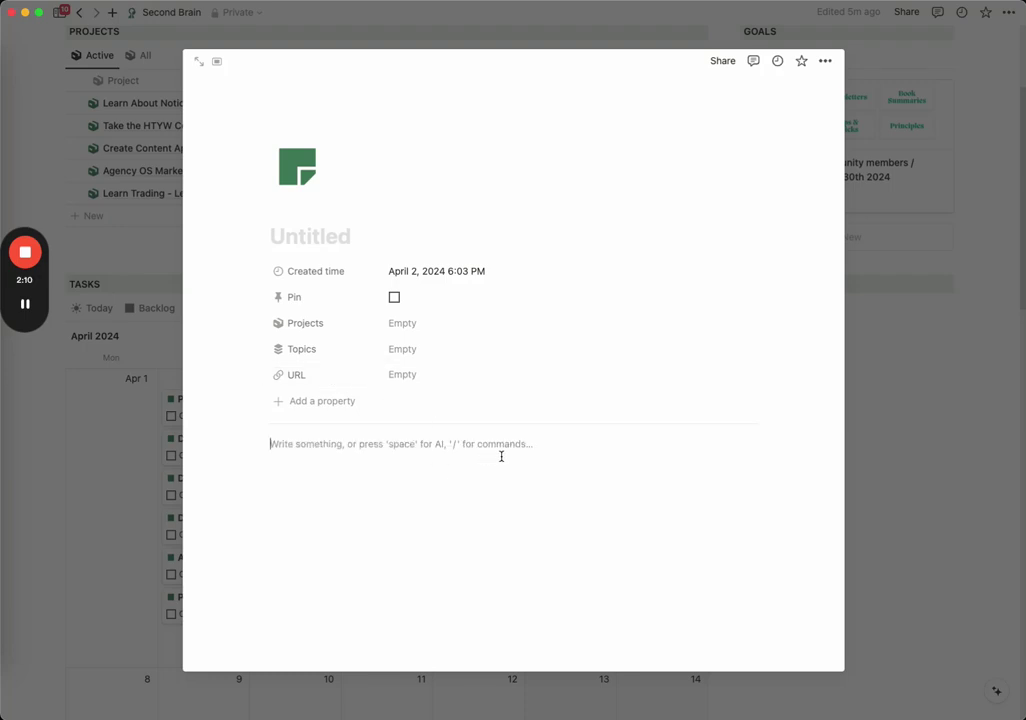
{"action": "left_click_drag", "start_coordinate": [227, 111], "coordinate": [527, 298]}
{"action": "key", "text": "super+v"}
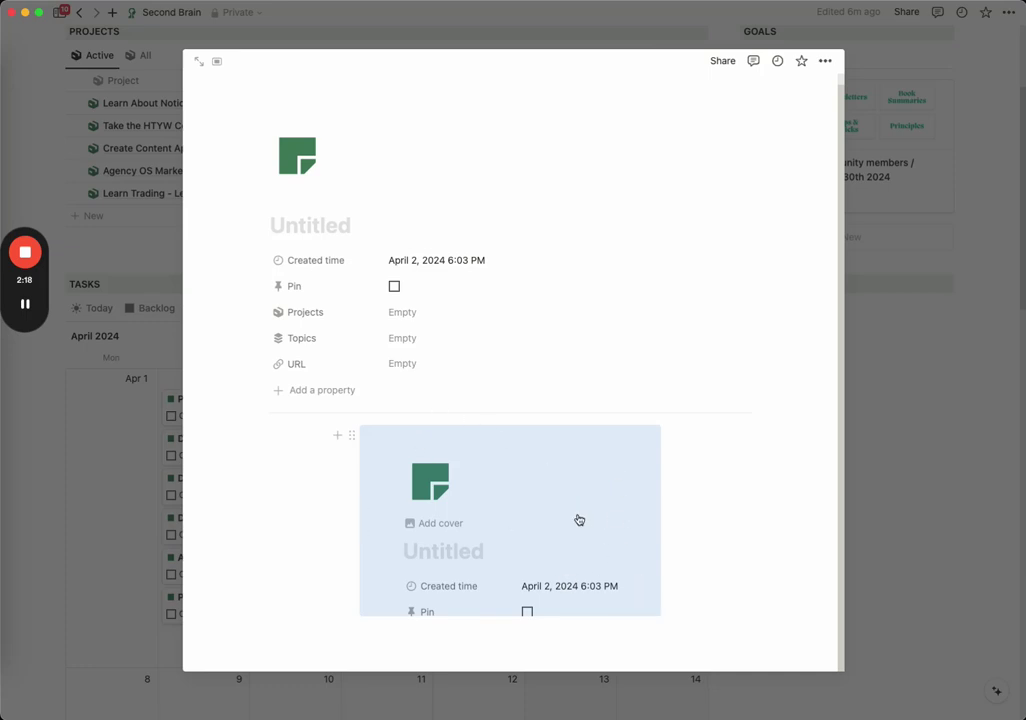
Delete the pasted screenshot and return to the note's empty body
{"action": "left_click", "coordinate": [349, 435]}
{"action": "left_click", "coordinate": [270, 309]}
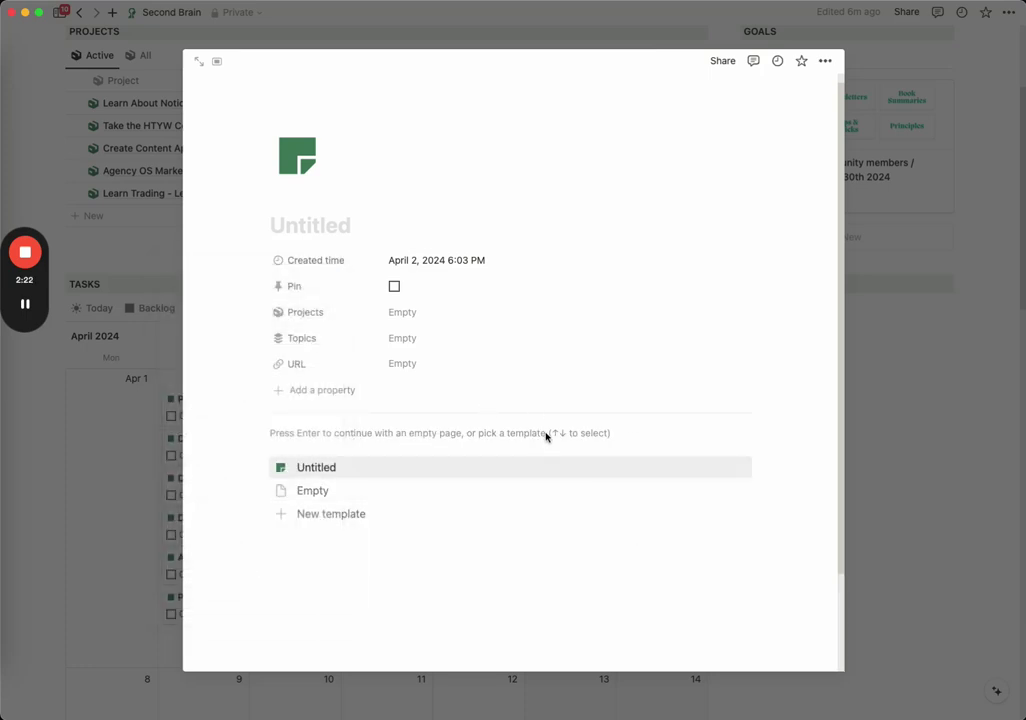
{"action": "left_click", "coordinate": [476, 434]}
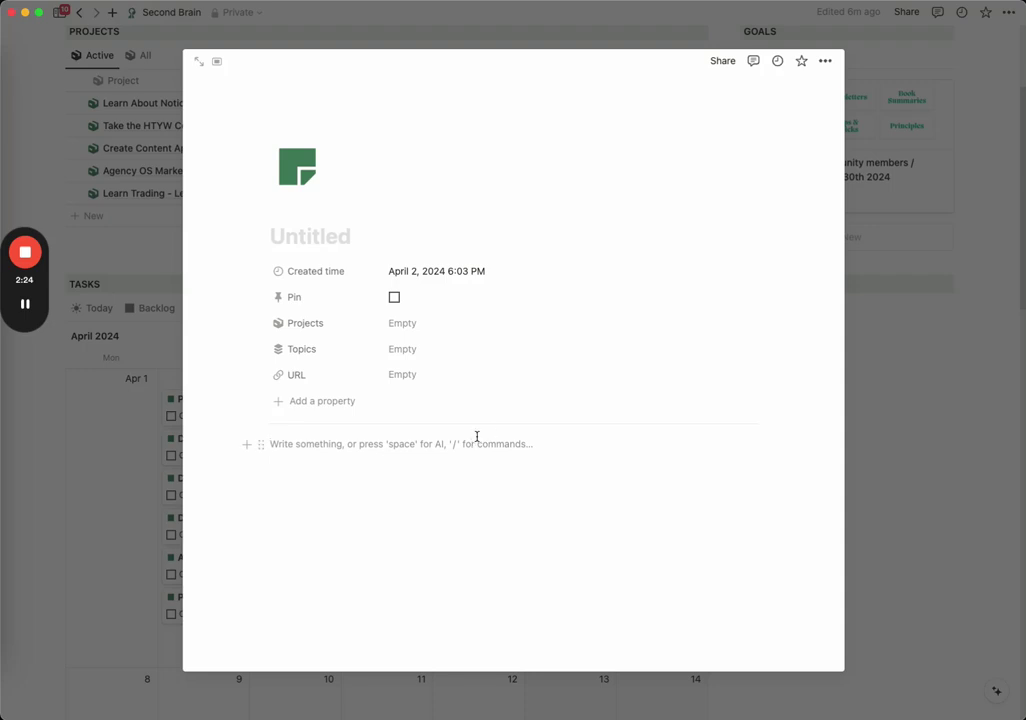
Add three empty to-do items to the body of the new note
{"action": "key", "text": "super+alt+4"}
{"action": "key", "text": "Return"}
{"action": "key", "text": "Return"}
{"action": "key", "text": "Escape"}
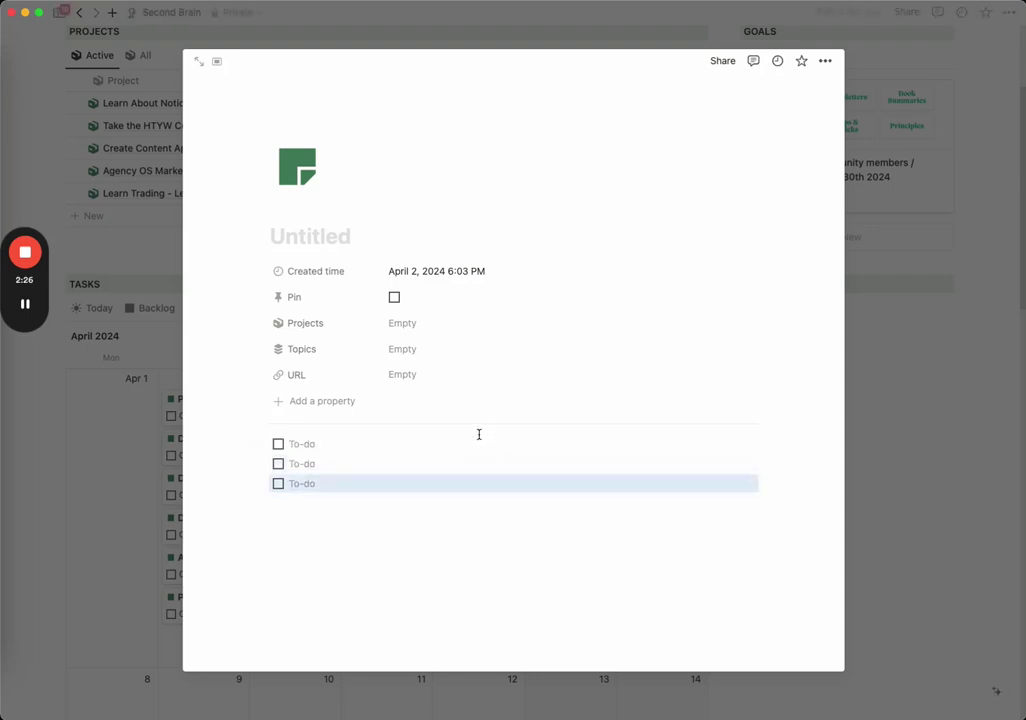
Turn the third to-do into a bulleted list item and extend the list to five empty bullets
{"action": "key", "text": "super+alt+3"}
{"action": "key", "text": "super+alt+5"}
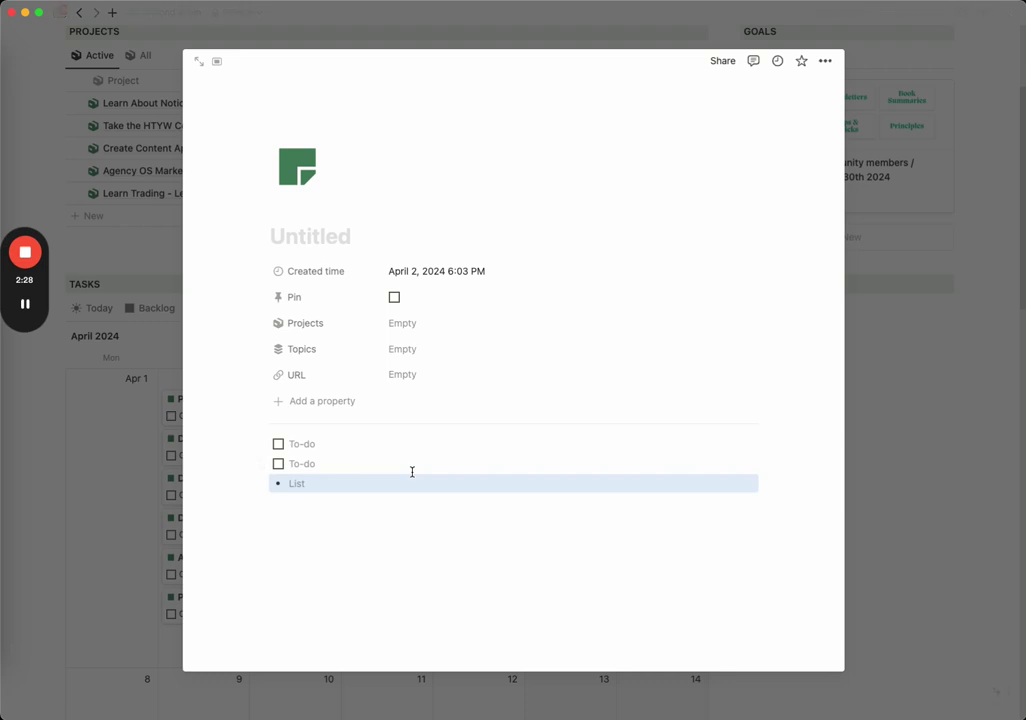
{"action": "key", "text": "Return"}
{"action": "key", "text": "Return"}
{"action": "key", "text": "Return"}
{"action": "key", "text": "Return"}
{"action": "left_click_drag", "start_coordinate": [214, 444], "coordinate": [460, 615]}
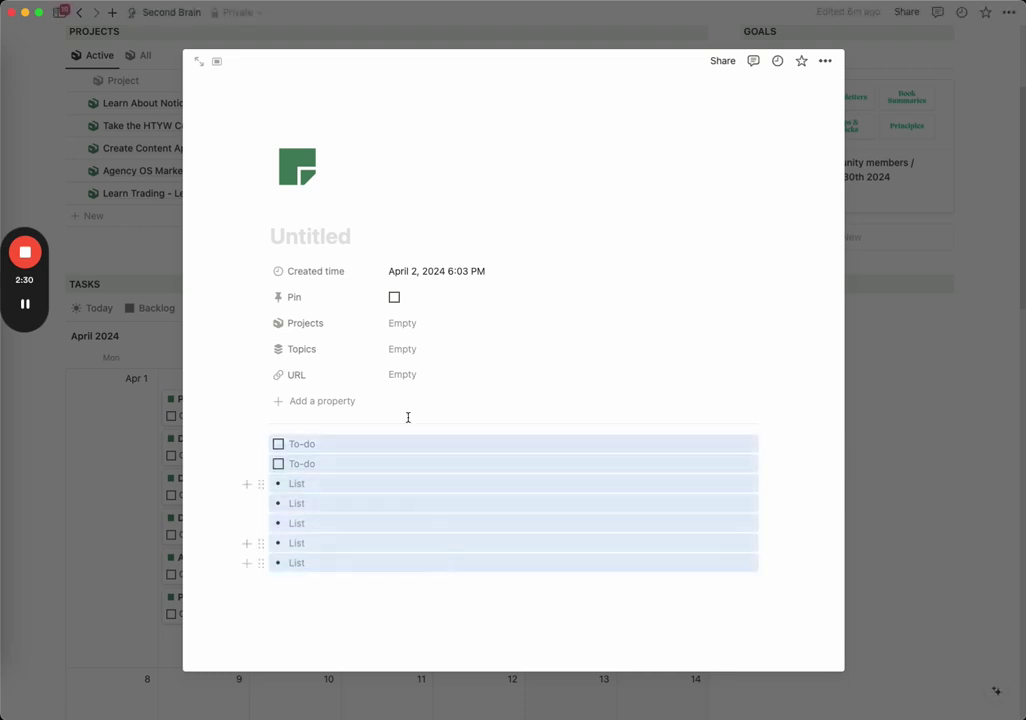
Title the note New Note and link it to the Learn About Notion project
{"action": "left_click", "coordinate": [344, 238]}
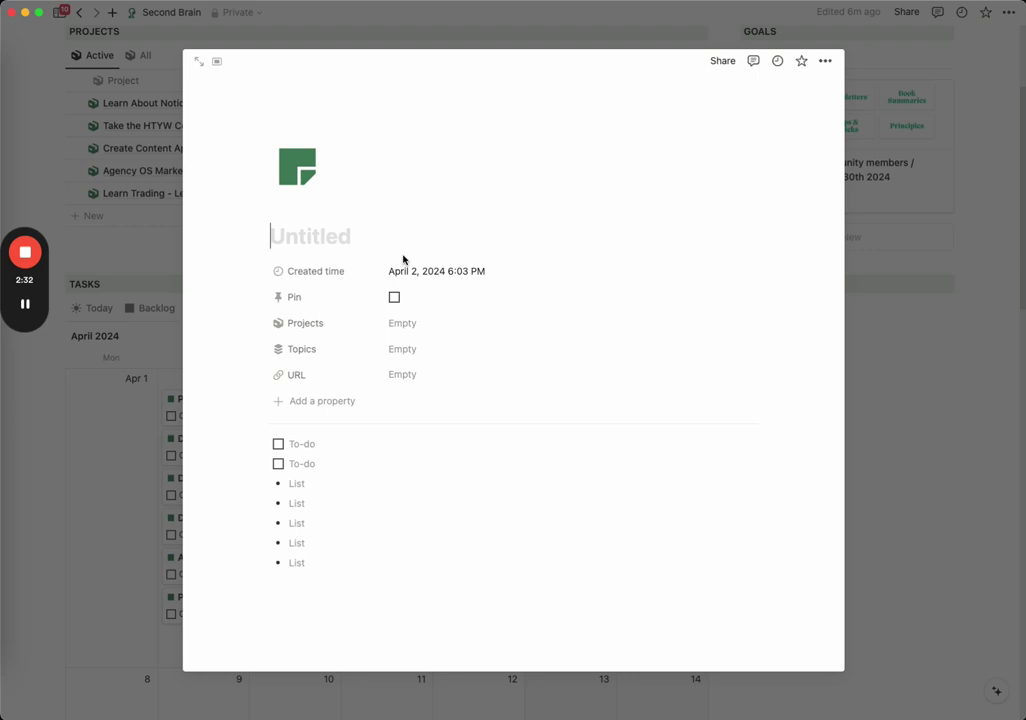
{"action": "key", "text": "BackSpace"}
{"action": "key", "text": "BackSpace"}
{"action": "key", "text": "BackSpace"}
{"action": "left_click", "coordinate": [444, 325]}
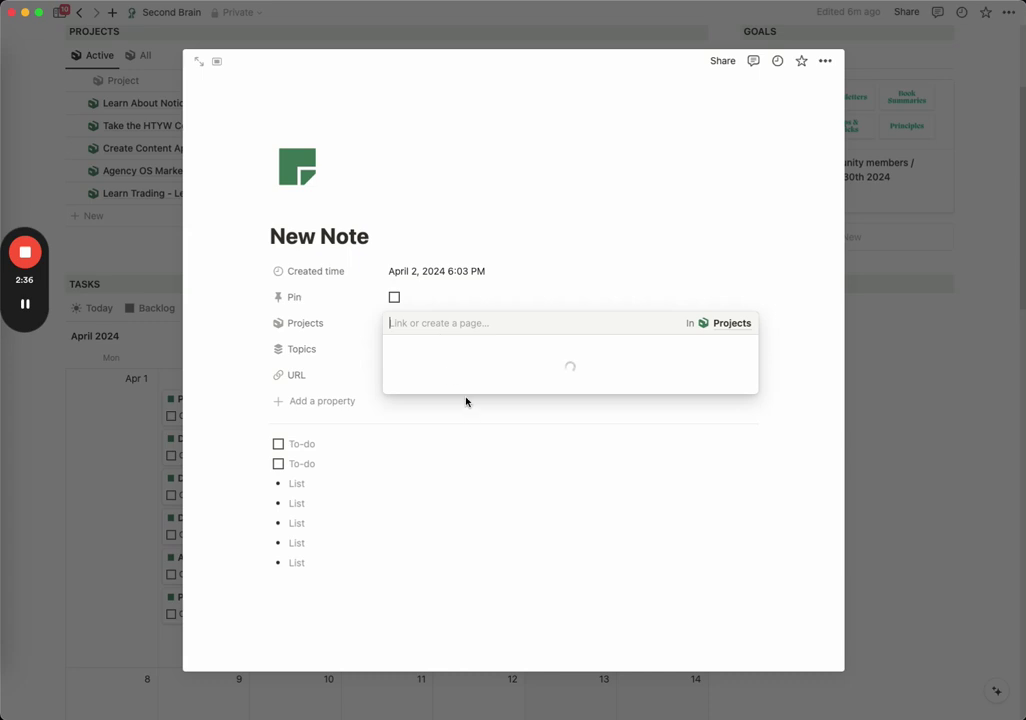
{"action": "left_click", "coordinate": [459, 376]}
{"action": "left_click", "coordinate": [538, 270]}
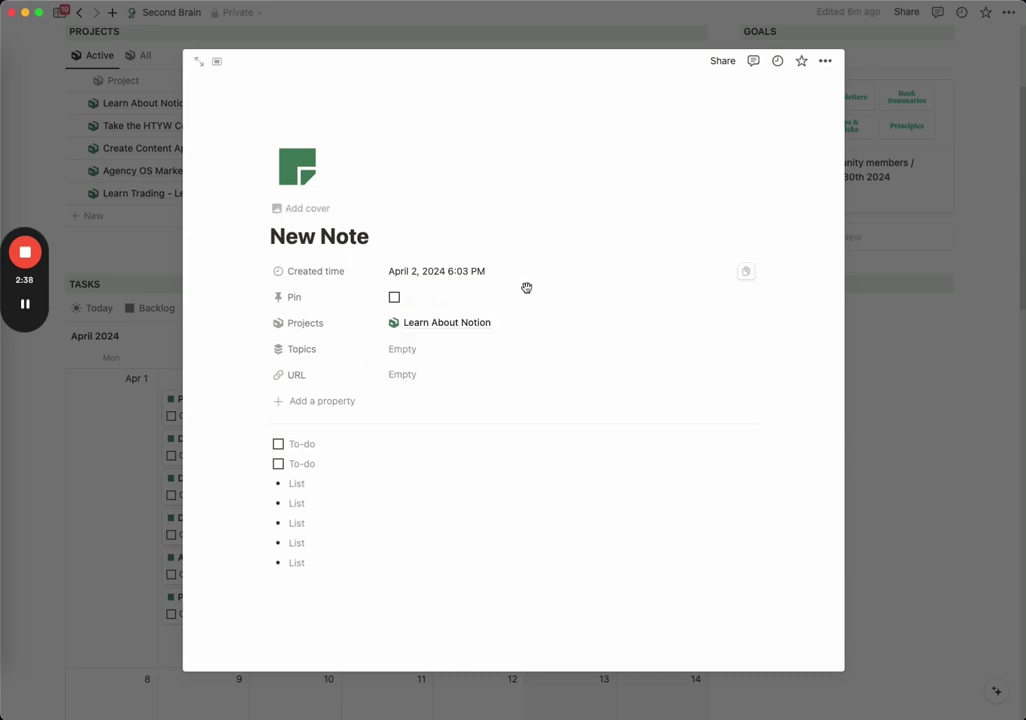
Open the linked Learn About Notion project, look over its Tasks and Notes sections, and return to the dashboard
{"action": "left_click", "coordinate": [434, 328]}
{"action": "scroll", "coordinate": [560, 410], "scroll_direction": "down", "scroll_amount": 3}
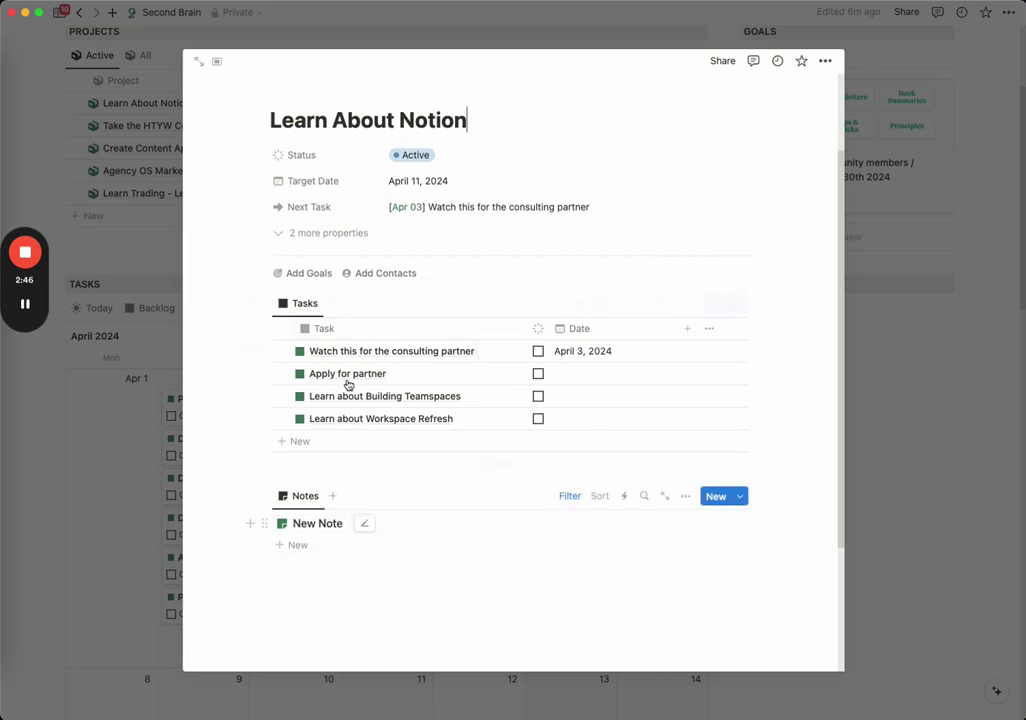
{"action": "left_click", "coordinate": [920, 383]}
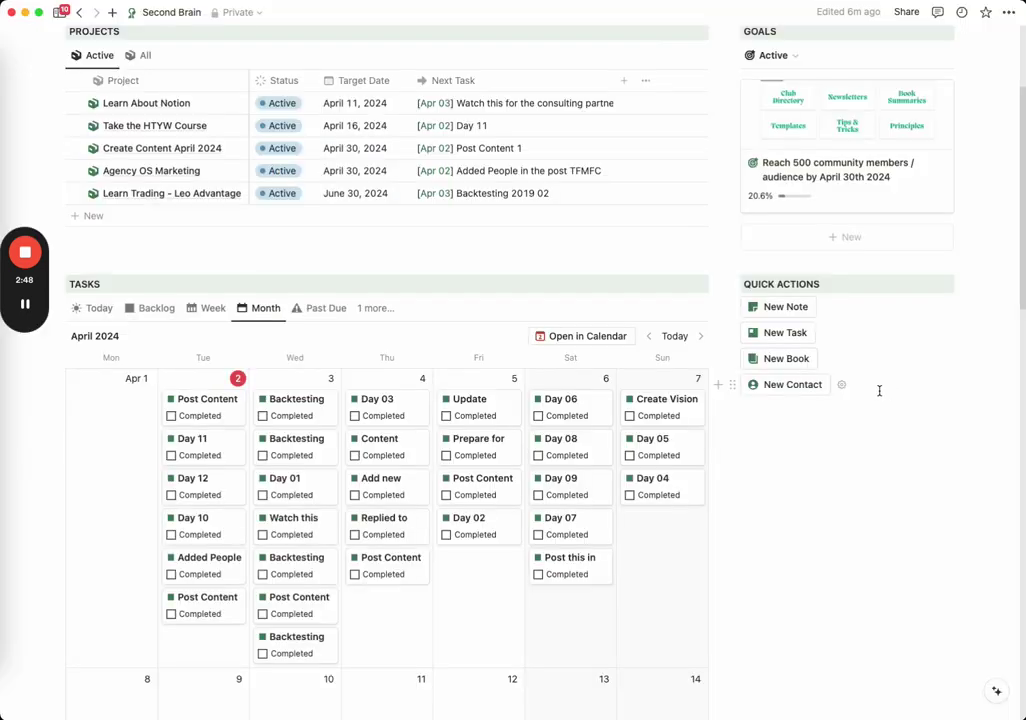
Create a new task with its quick action, linked to Learn About Notion and dated April 4, 2024
{"action": "left_click", "coordinate": [790, 337]}
{"action": "left_click", "coordinate": [417, 318]}
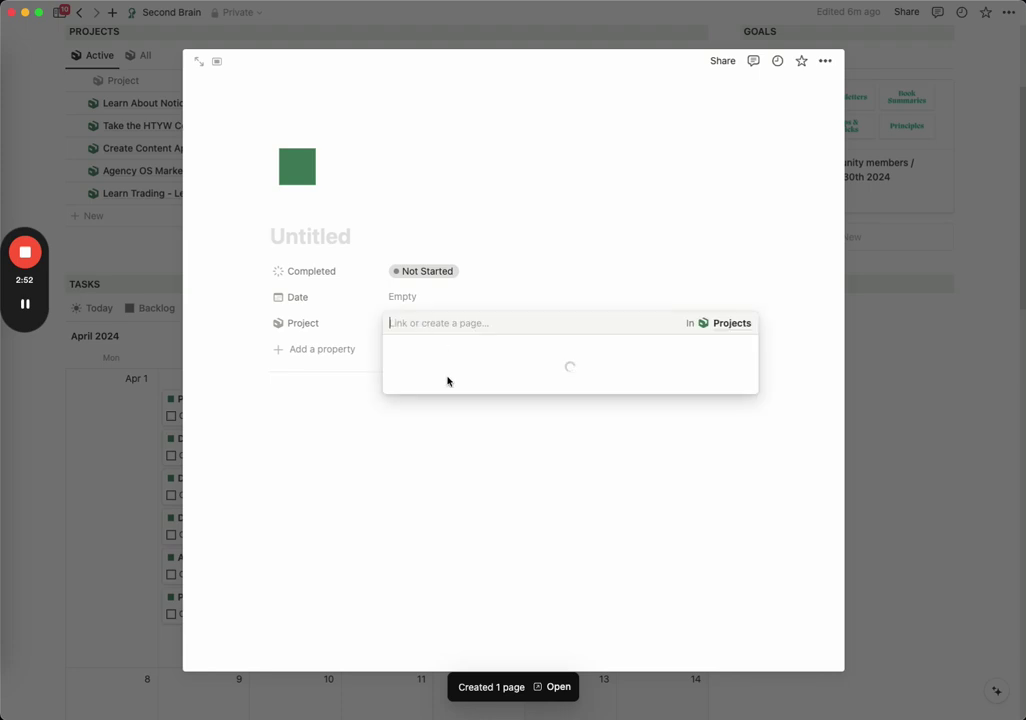
{"action": "left_click", "coordinate": [468, 369]}
{"action": "left_click", "coordinate": [419, 301]}
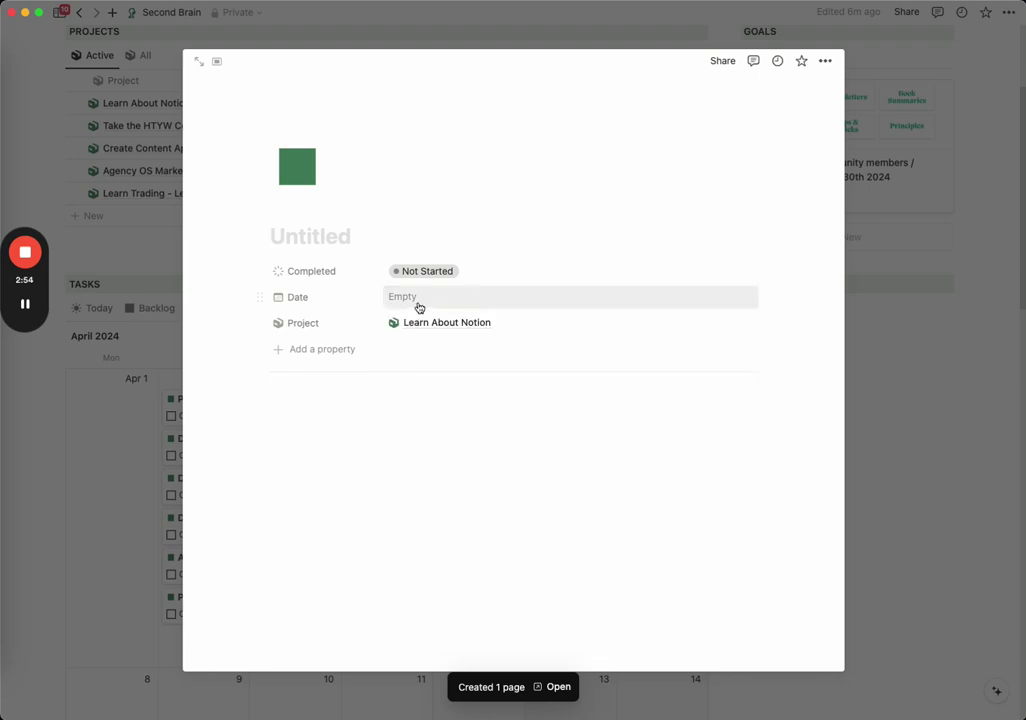
{"action": "left_click", "coordinate": [419, 301]}
{"action": "left_click", "coordinate": [475, 396]}
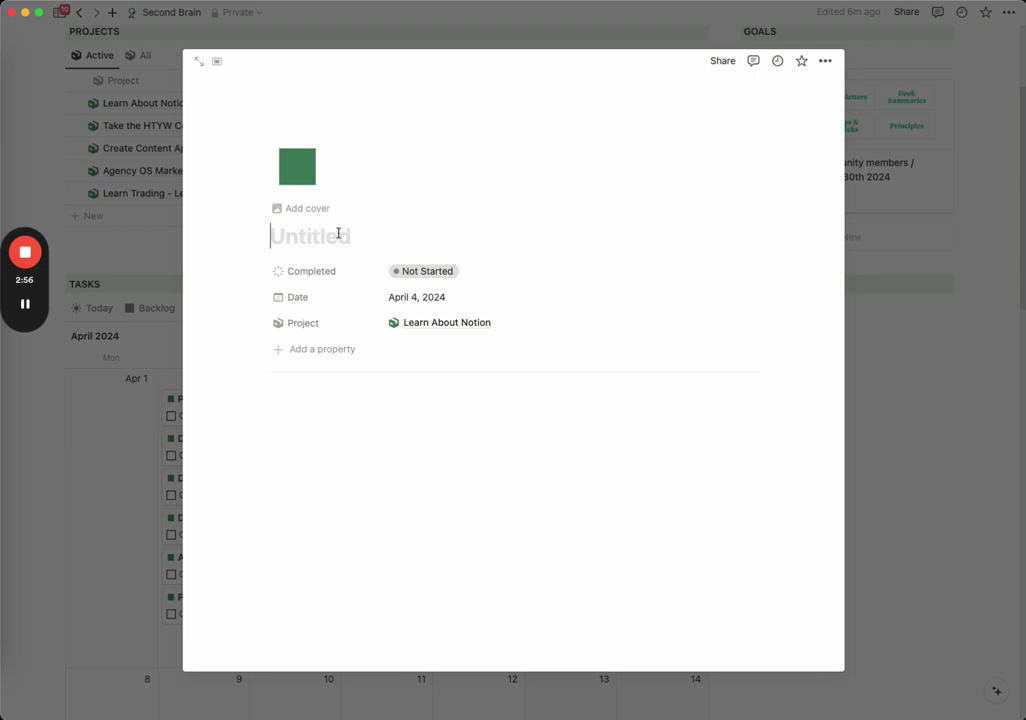
Title the task New Task, set its status to Completed, and close it
{"action": "type", "text": "BNew T"}
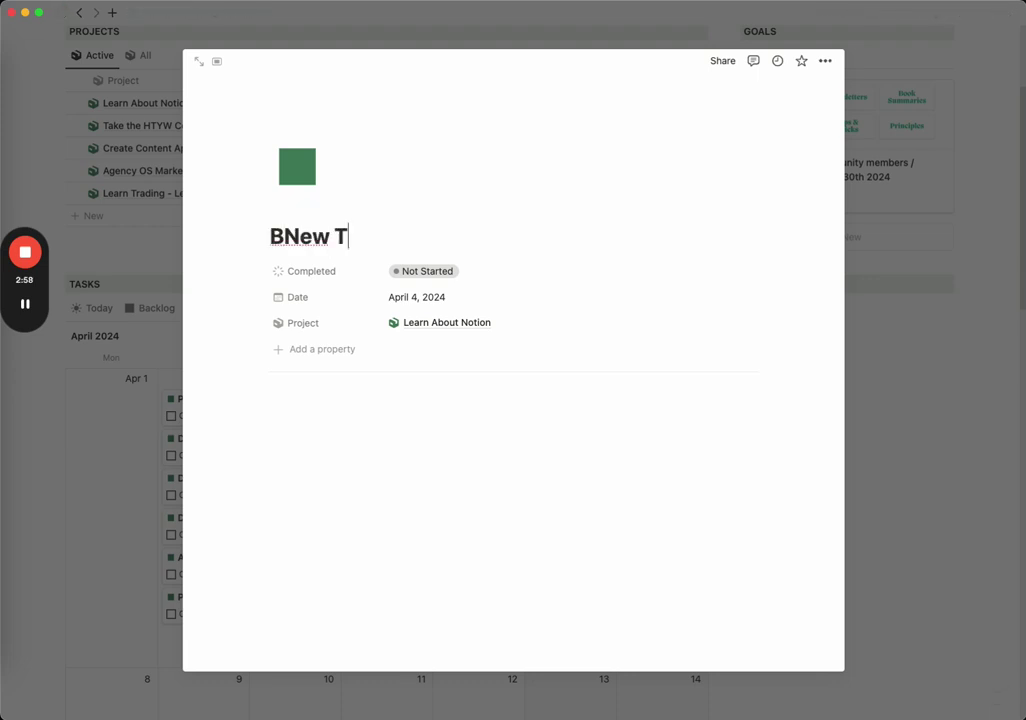
{"action": "type", "text": "ask"}
{"action": "key", "text": "Home"}
{"action": "key", "text": "Delete"}
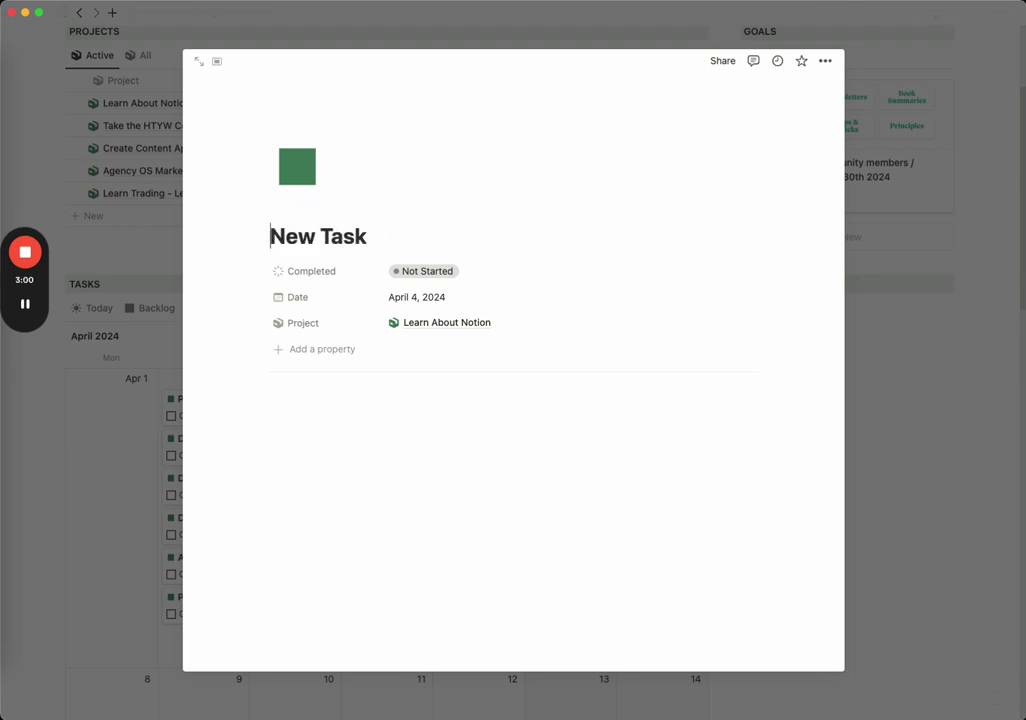
{"action": "left_click", "coordinate": [446, 278]}
{"action": "left_click", "coordinate": [446, 369]}
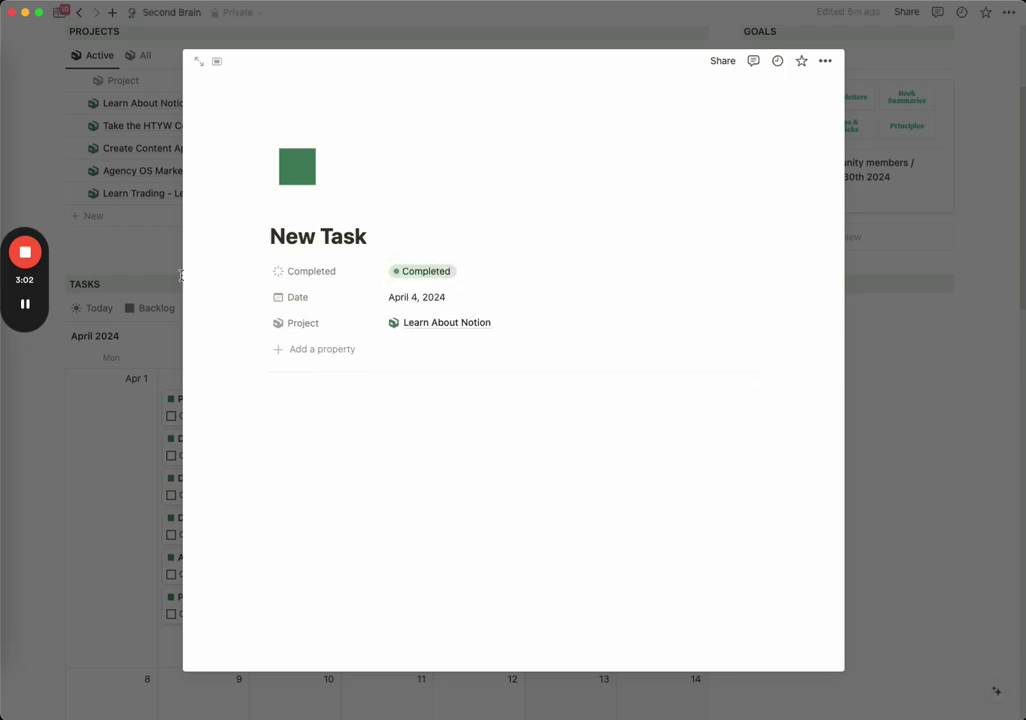
{"action": "left_click", "coordinate": [180, 290]}
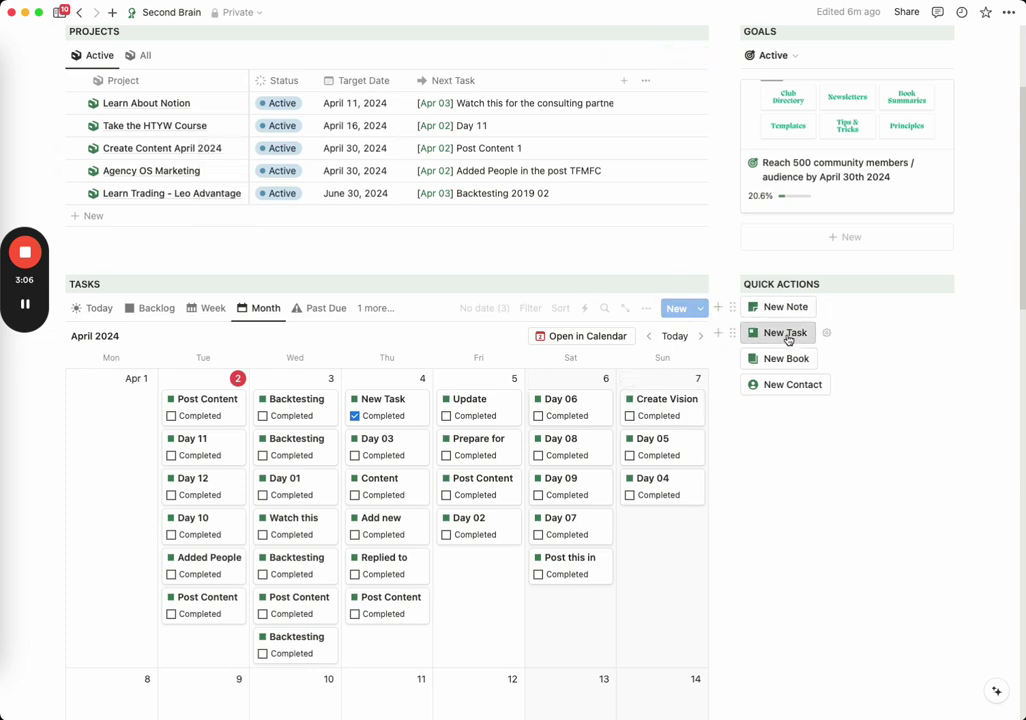
In the Backtesting 2019 02 task, show the Completed property as a checkbox, tick it, and close the task
{"action": "left_click", "coordinate": [289, 408]}
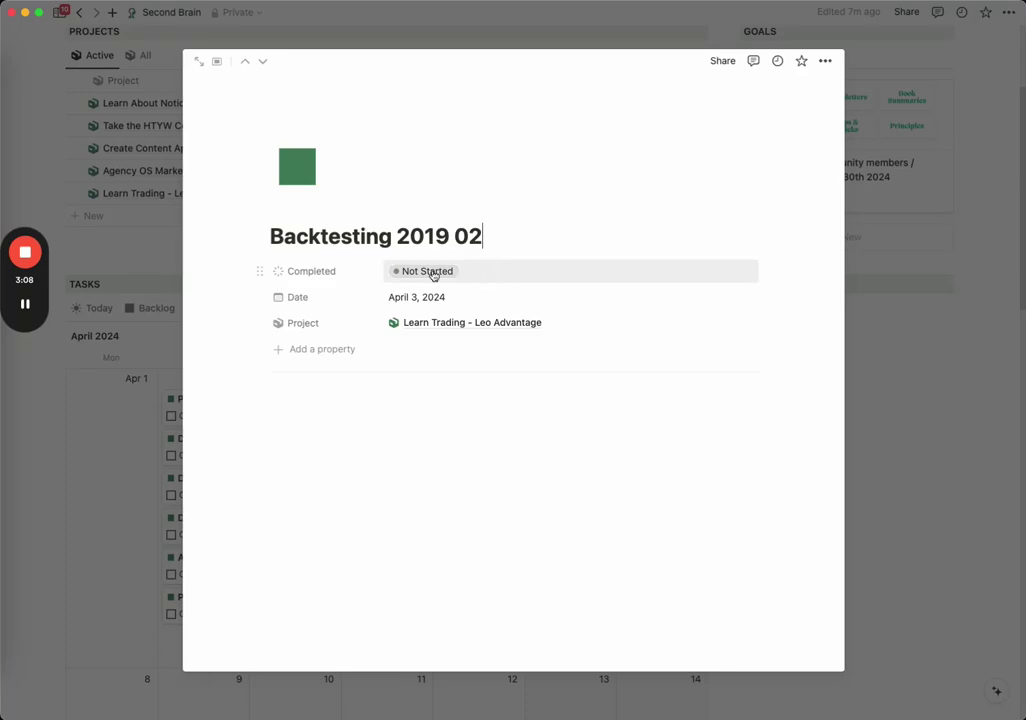
{"action": "left_click", "coordinate": [403, 271]}
{"action": "left_click", "coordinate": [318, 285]}
{"action": "left_click", "coordinate": [318, 285]}
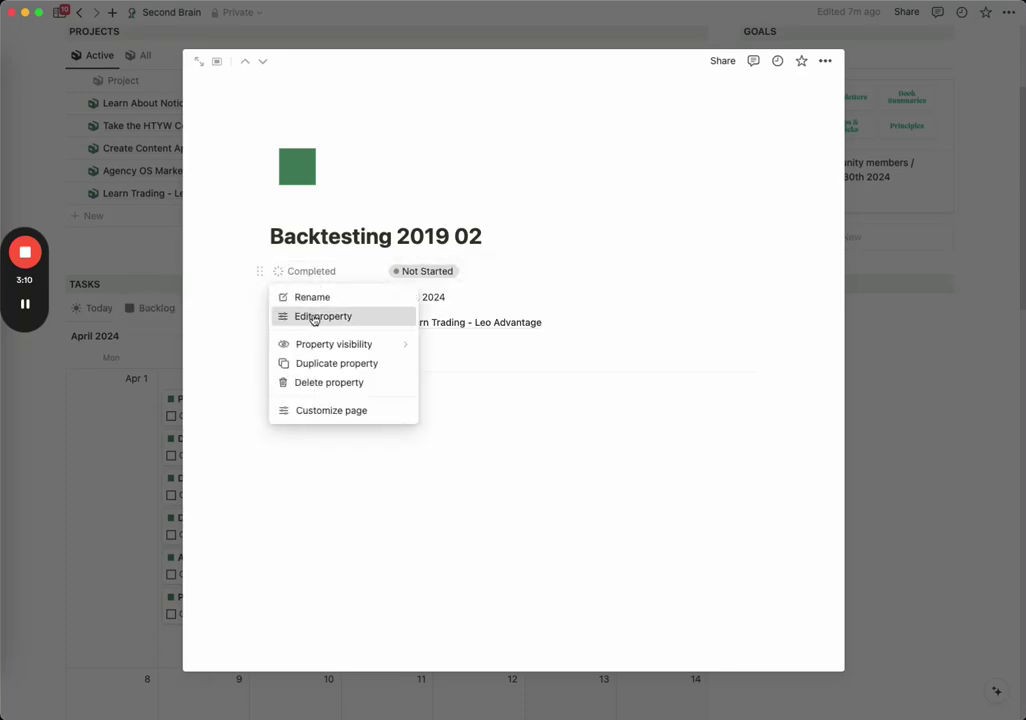
{"action": "left_click", "coordinate": [320, 317]}
{"action": "left_click", "coordinate": [406, 350]}
{"action": "left_click", "coordinate": [405, 369]}
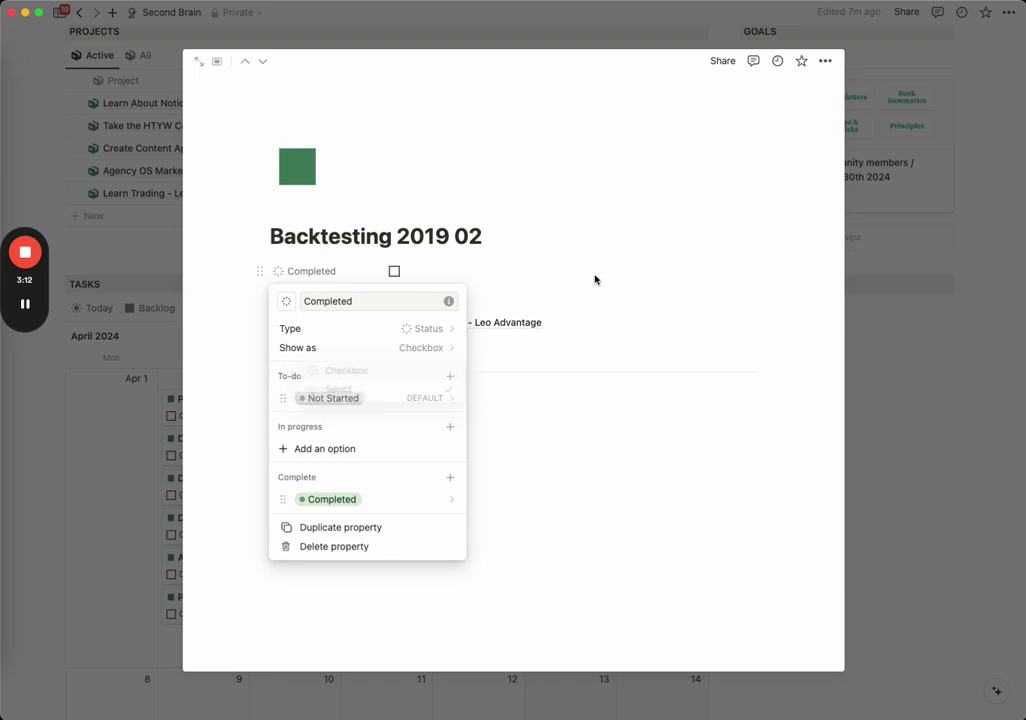
{"action": "left_click", "coordinate": [570, 291]}
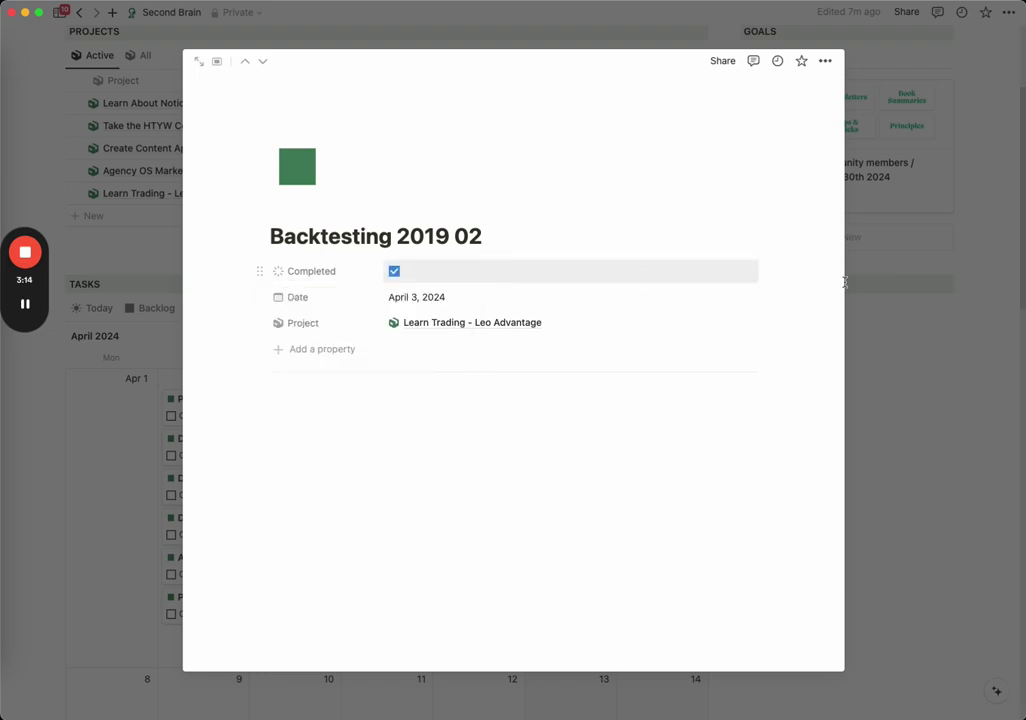
{"action": "left_click", "coordinate": [920, 270]}
Enter "This is what happened today." as the Highlights of the April 2, 2024 journal entry
{"action": "scroll", "coordinate": [465, 227], "scroll_direction": "down", "scroll_amount": 5}
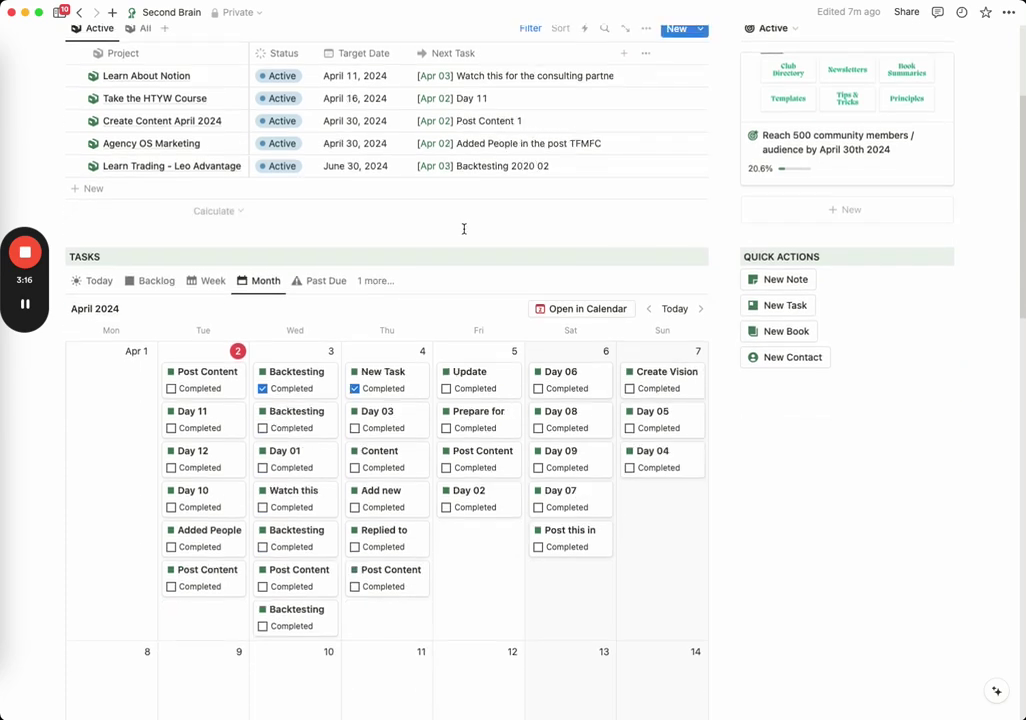
{"action": "scroll", "coordinate": [452, 212], "scroll_direction": "down", "scroll_amount": 2}
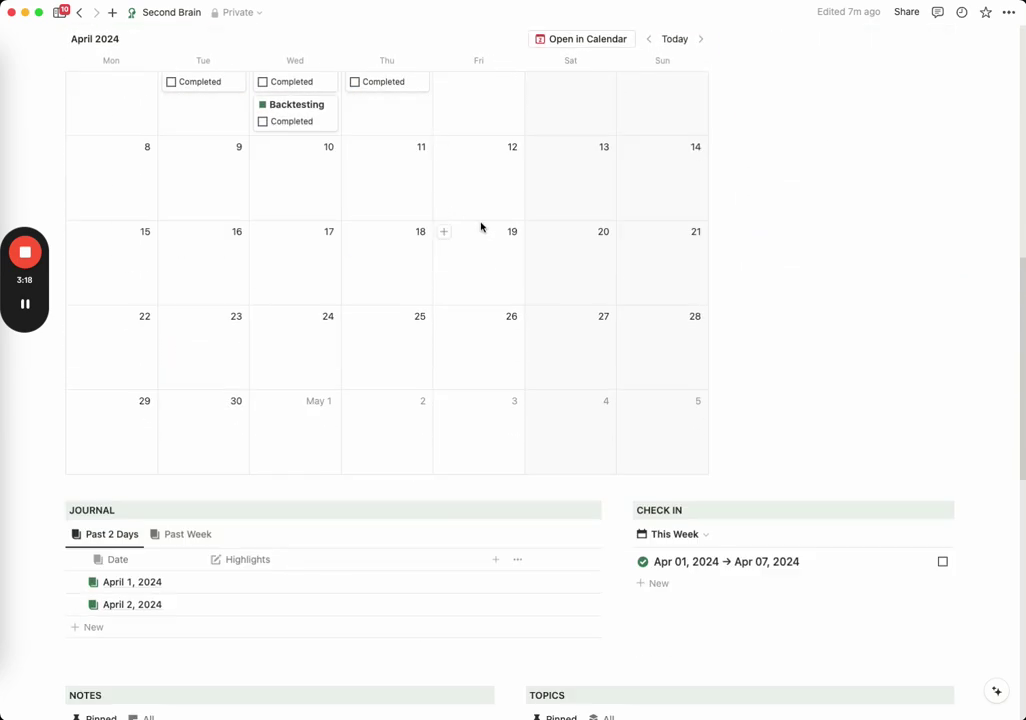
{"action": "scroll", "coordinate": [484, 224], "scroll_direction": "down", "scroll_amount": 2}
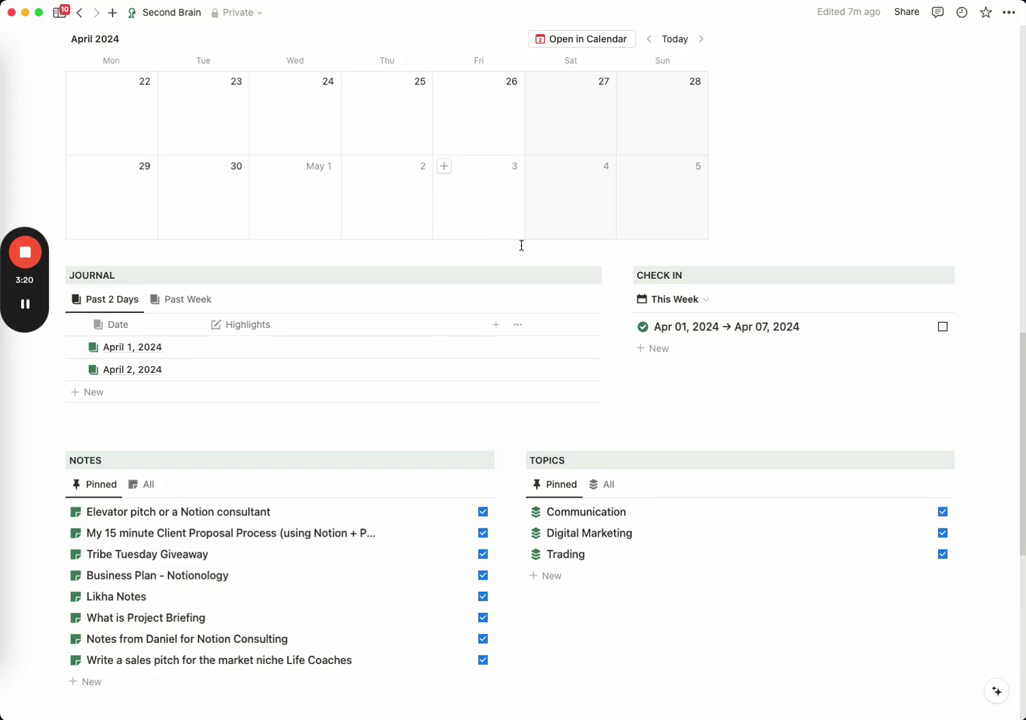
{"action": "left_click", "coordinate": [282, 372]}
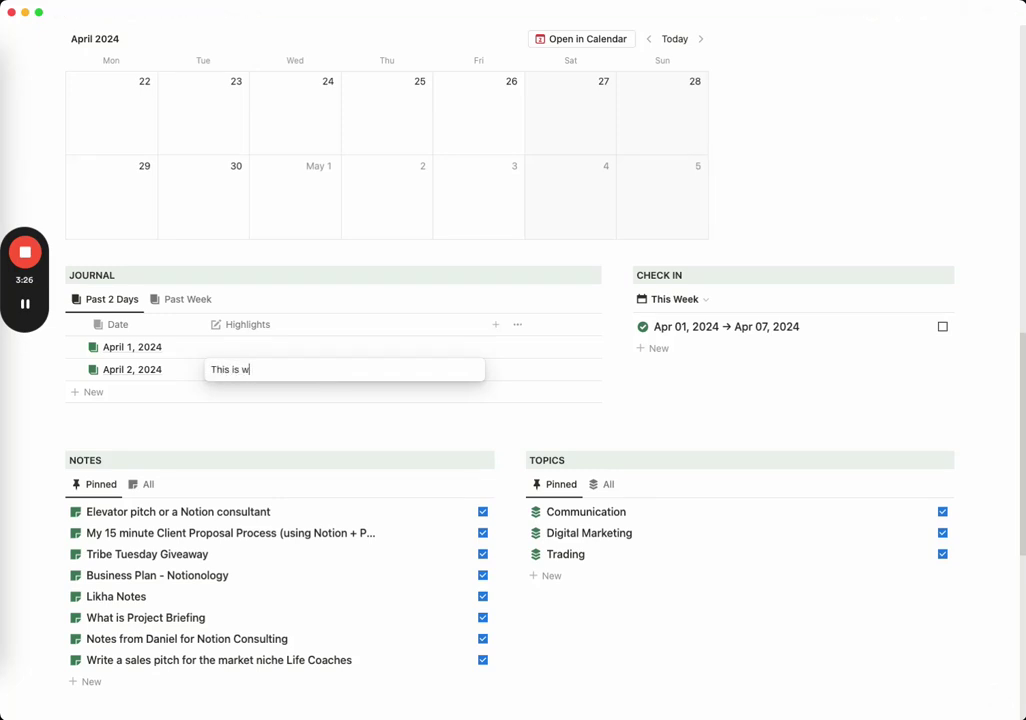
{"action": "type", "text": "This is what happened today."}
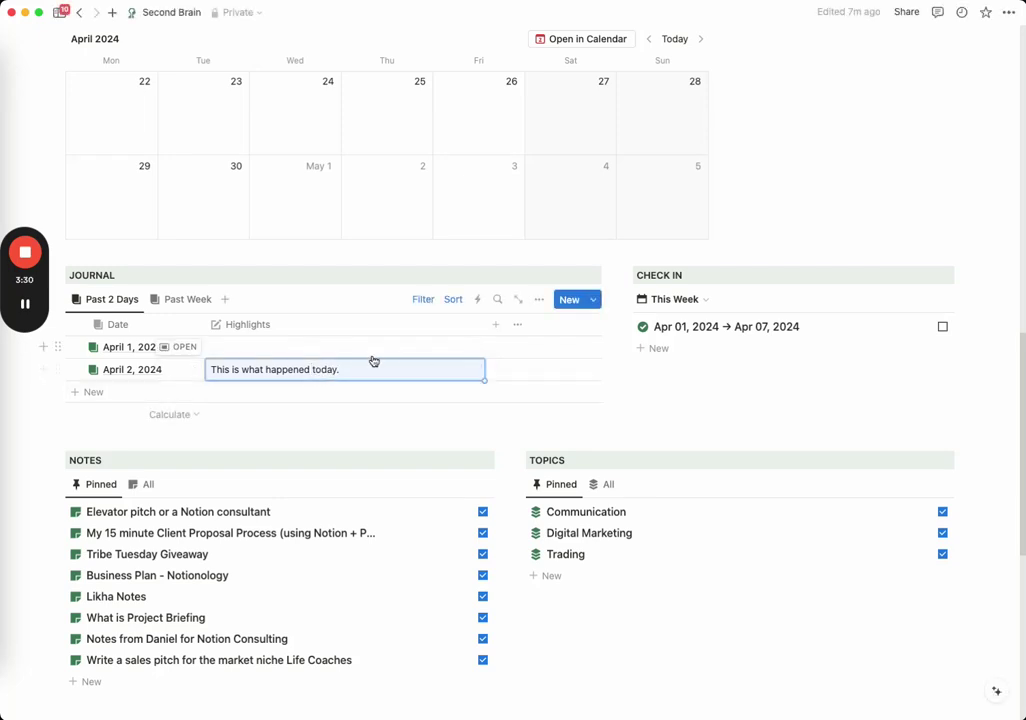
Review the journal's Past Week entries and return to the Past 2 Days view
{"action": "scroll", "coordinate": [464, 402], "scroll_direction": "up", "scroll_amount": 1}
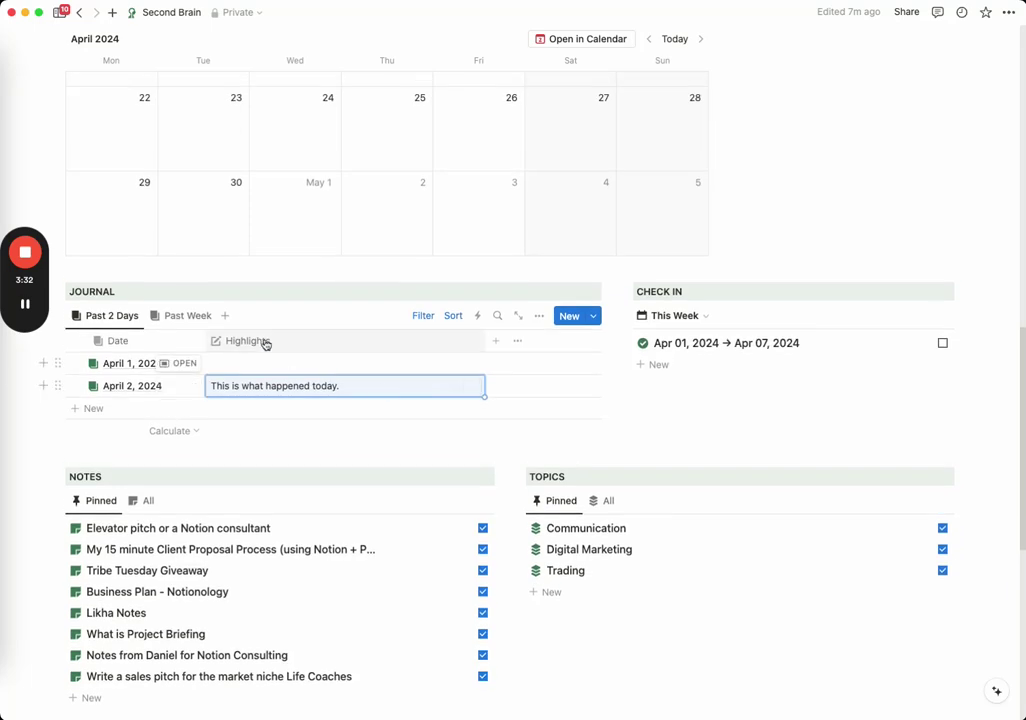
{"action": "left_click", "coordinate": [170, 318]}
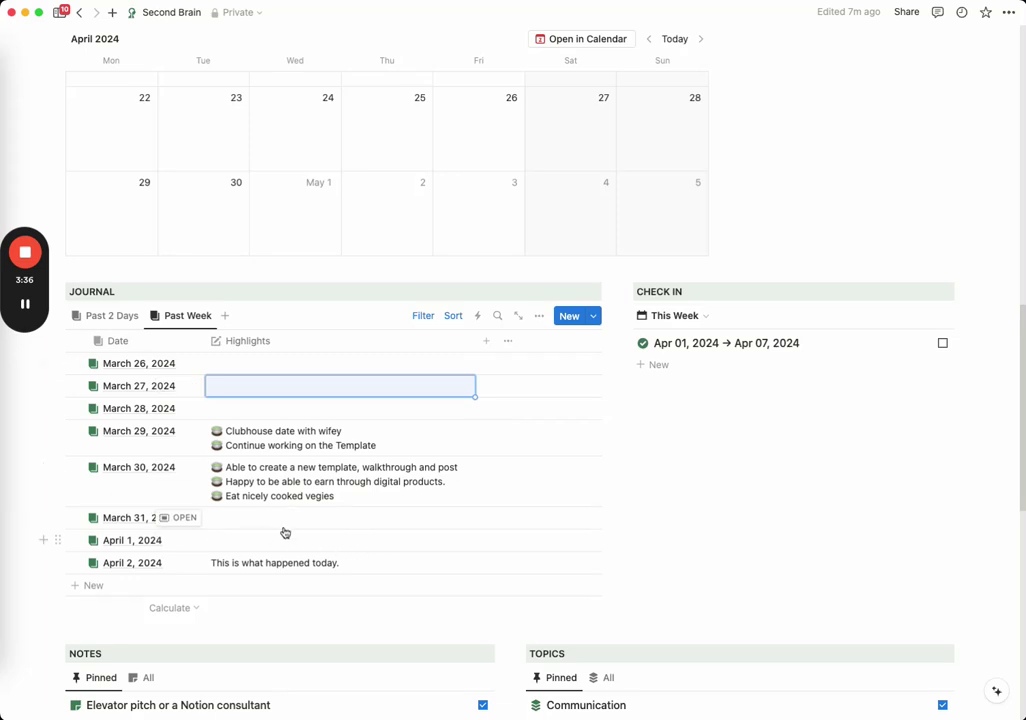
{"action": "left_click", "coordinate": [110, 316]}
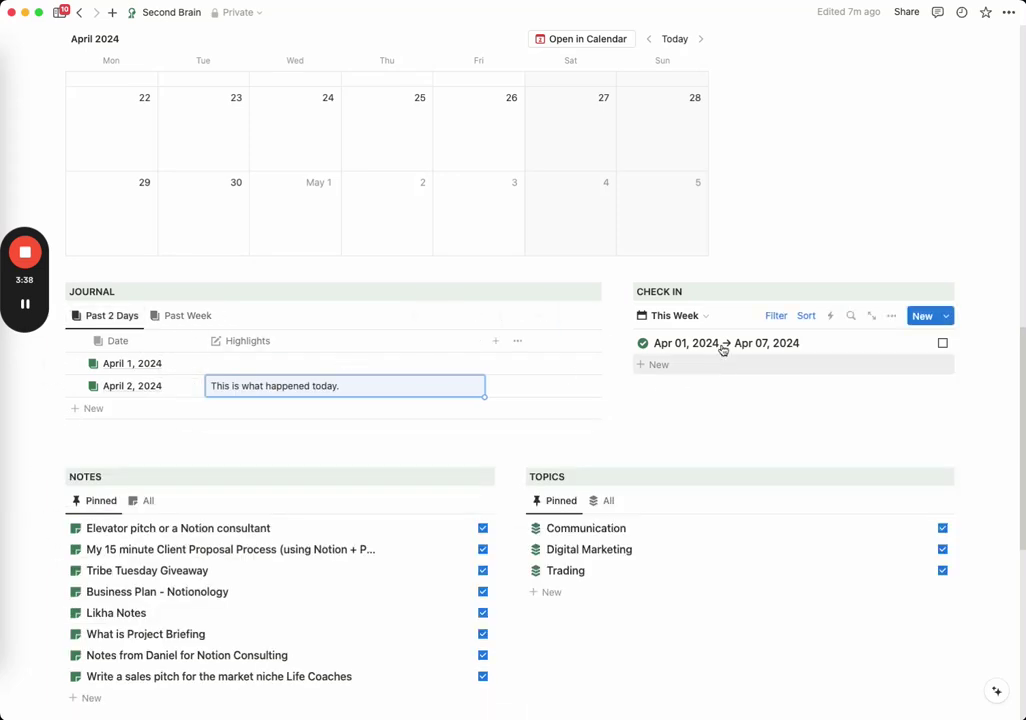
Open the Apr 01 to Apr 07, 2024 check-in, review its weekly reflection questions, and close it unfilled
{"action": "left_click", "coordinate": [780, 345]}
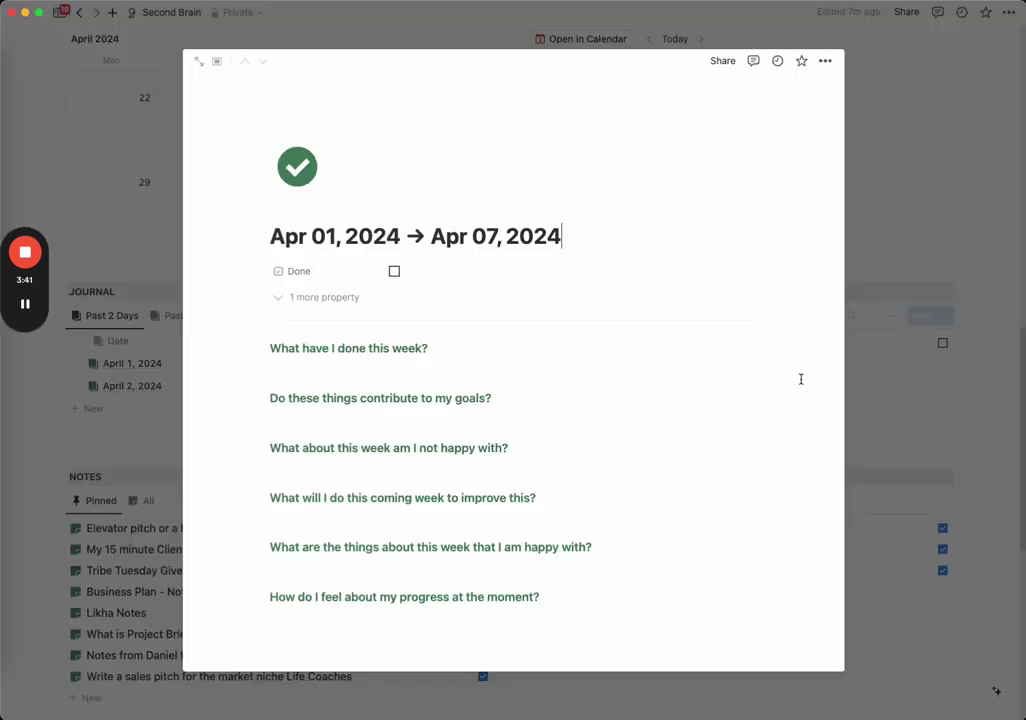
{"action": "left_click", "coordinate": [450, 371]}
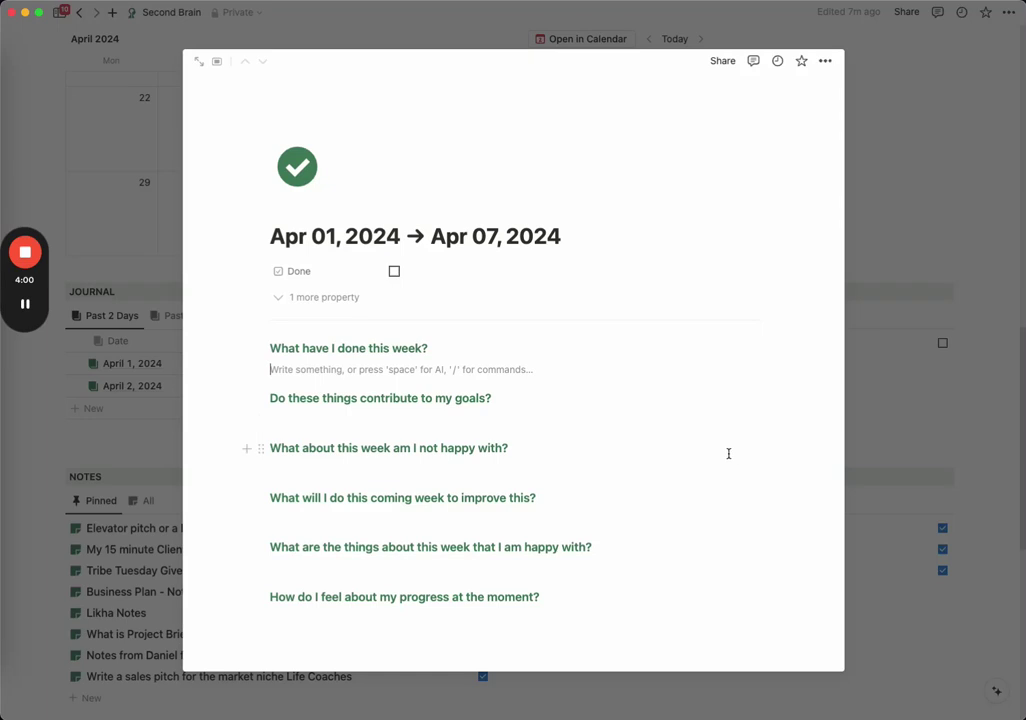
{"action": "key", "text": "Down"}
{"action": "key", "text": "Down"}
{"action": "left_click_drag", "start_coordinate": [706, 385], "coordinate": [188, 561]}
{"action": "left_click", "coordinate": [895, 419]}
{"action": "left_click", "coordinate": [884, 412]}
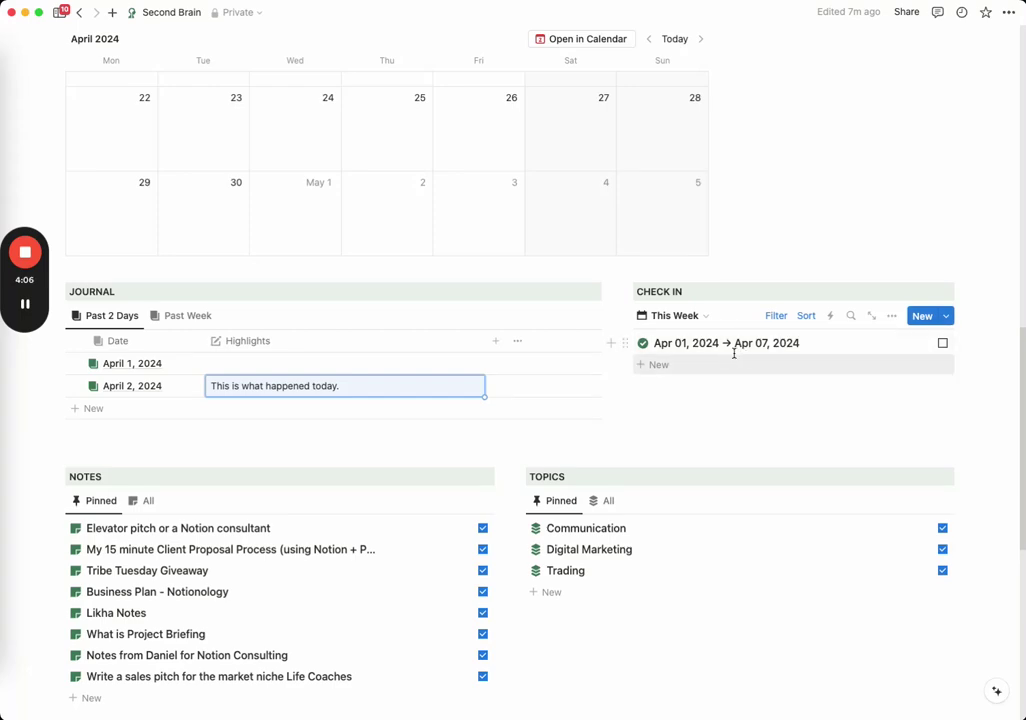
Open the active goal of reaching 500 community members, review its progress and reward properties, and close it
{"action": "scroll", "coordinate": [747, 362], "scroll_direction": "up", "scroll_amount": 10}
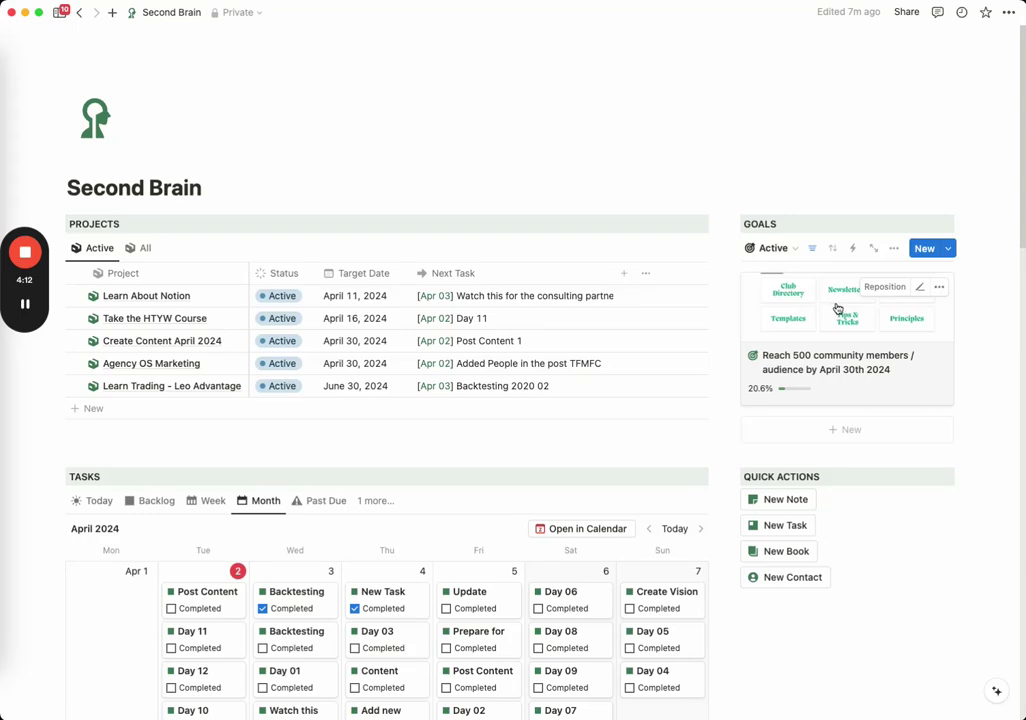
{"action": "left_click", "coordinate": [886, 340]}
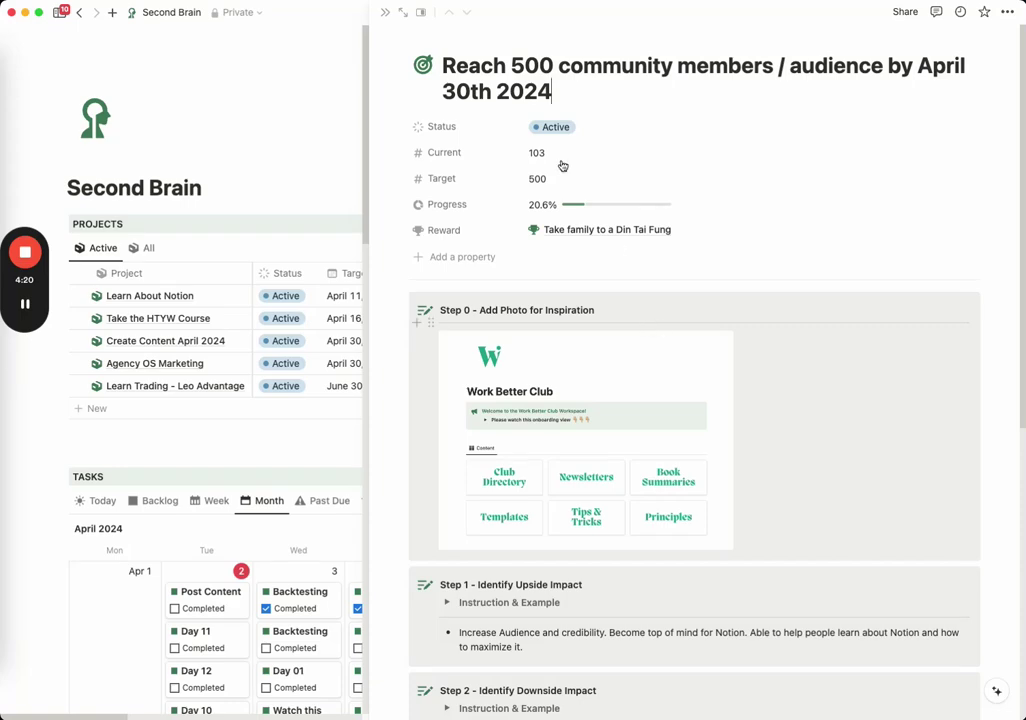
{"action": "left_click", "coordinate": [385, 14]}
Expand the databases section at the end of the dashboard and open the Goals page
{"action": "scroll", "coordinate": [398, 330], "scroll_direction": "down", "scroll_amount": 20}
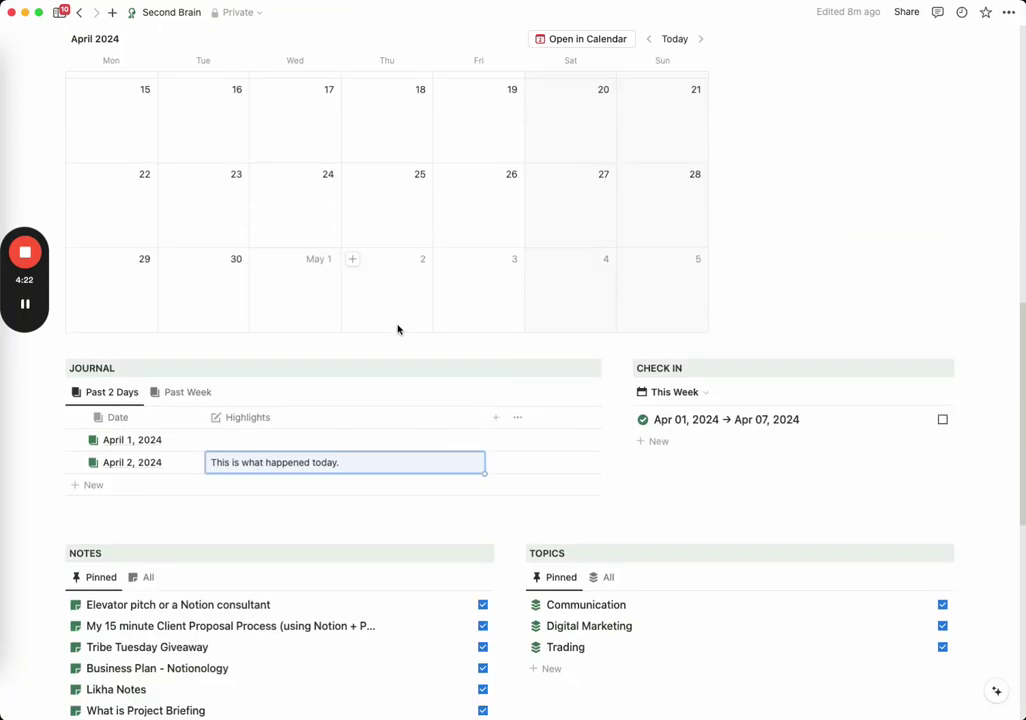
{"action": "left_click", "coordinate": [73, 495]}
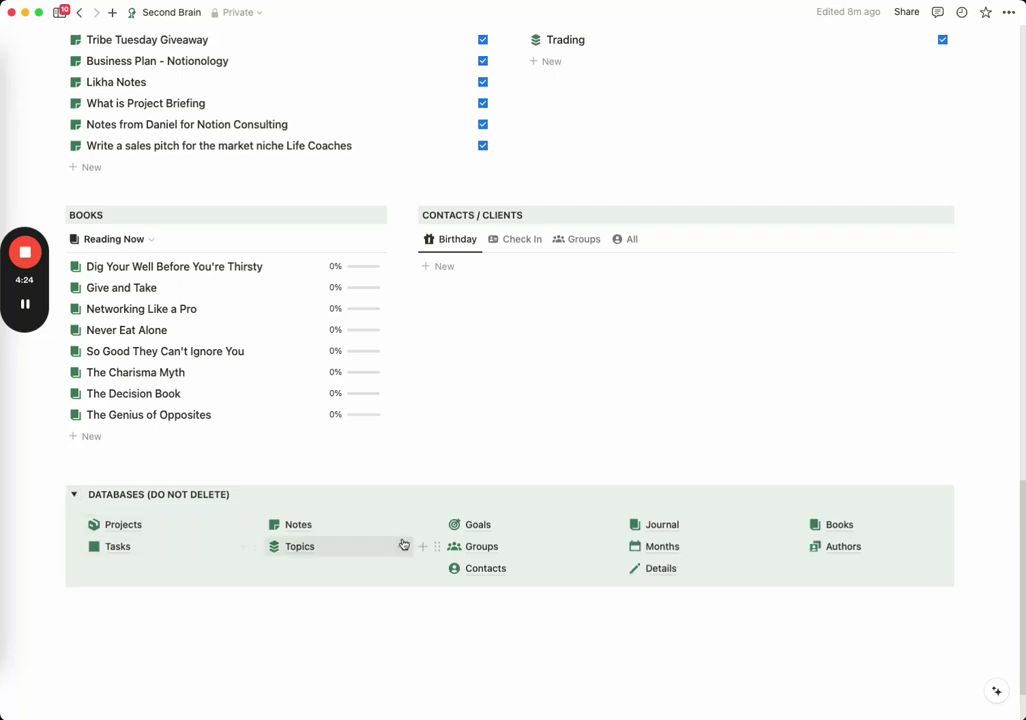
{"action": "left_click", "coordinate": [467, 524]}
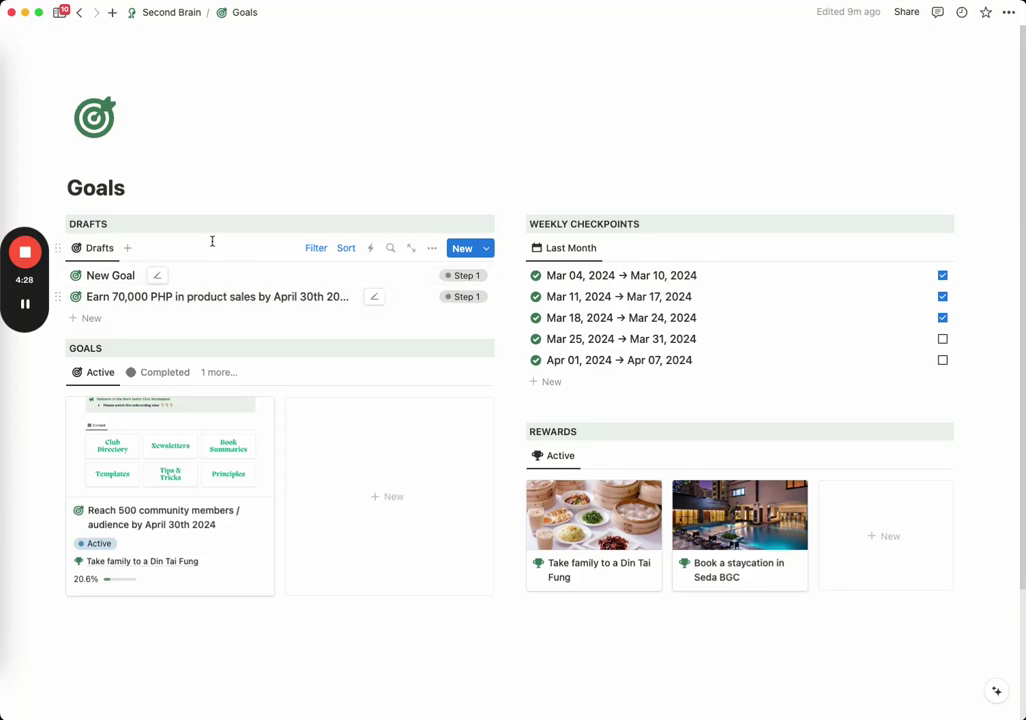
Open the New Goal draft, review its goal-setting steps, close it, and return to the Second Brain dashboard
{"action": "left_click", "coordinate": [374, 296]}
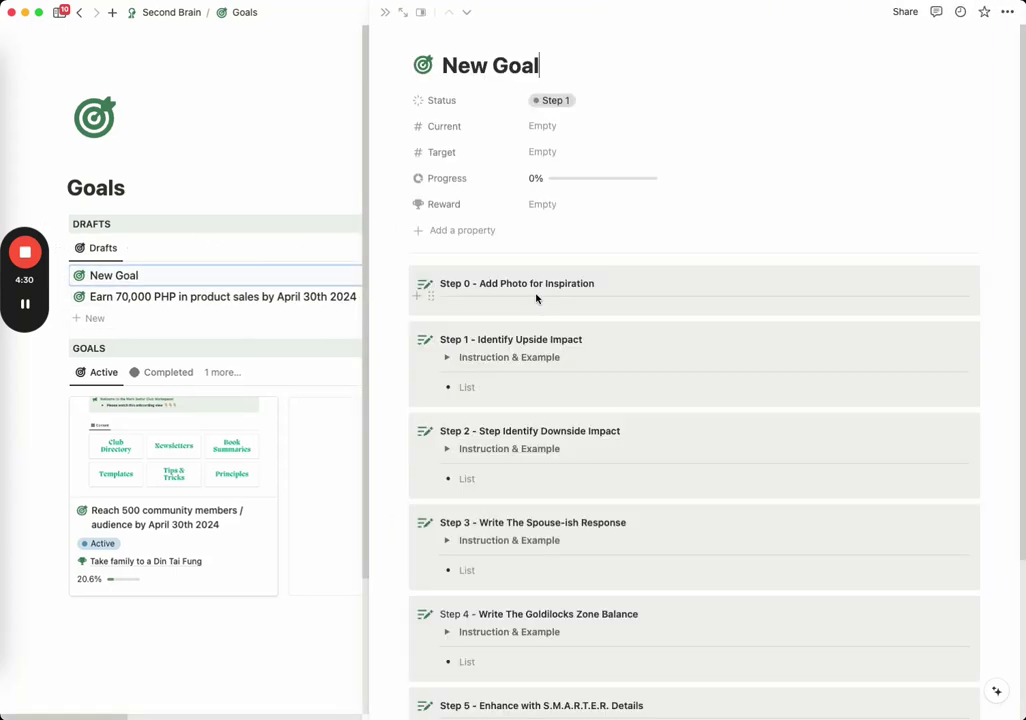
{"action": "scroll", "coordinate": [708, 340], "scroll_direction": "down", "scroll_amount": 5}
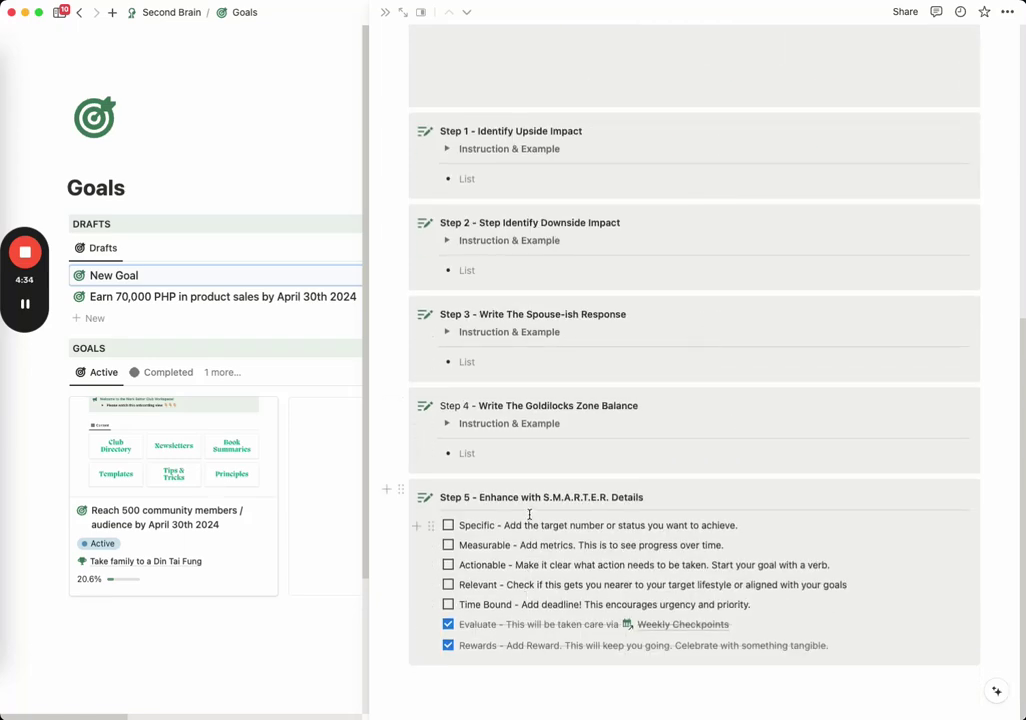
{"action": "scroll", "coordinate": [529, 516], "scroll_direction": "up", "scroll_amount": 5}
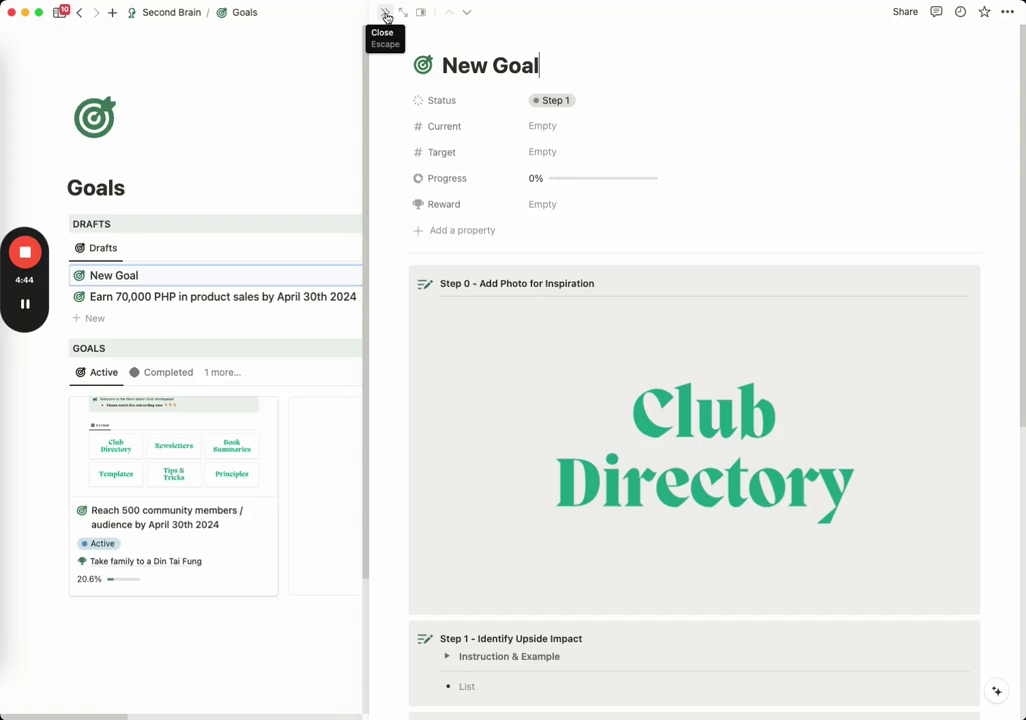
{"action": "left_click", "coordinate": [386, 17]}
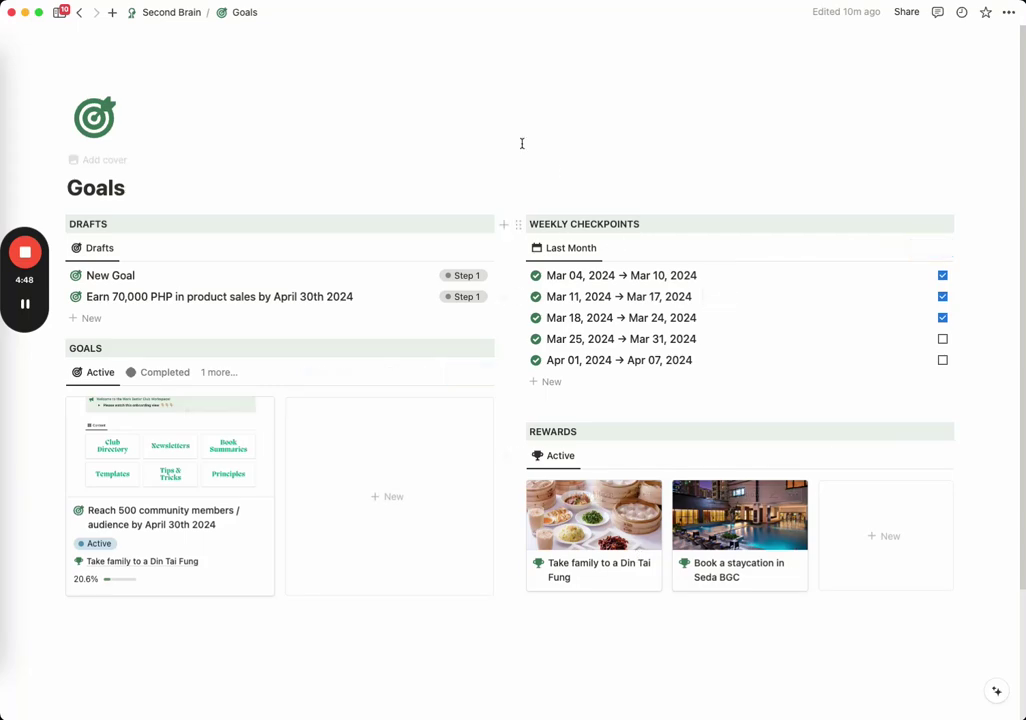
{"action": "left_click", "coordinate": [183, 22]}
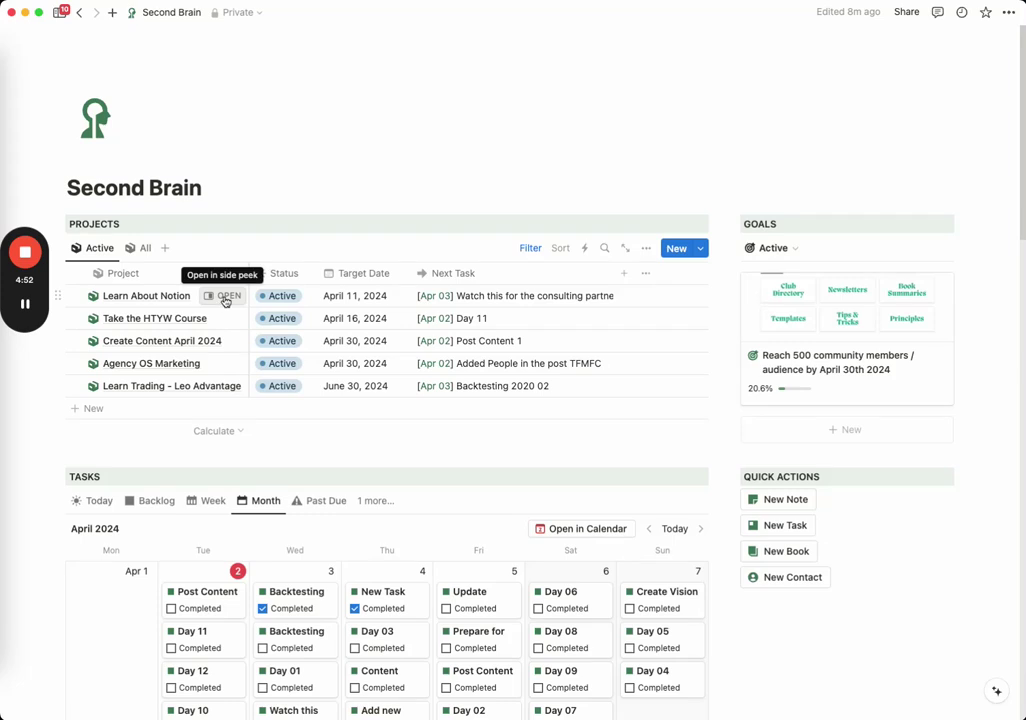
{"action": "left_click", "coordinate": [224, 296]}
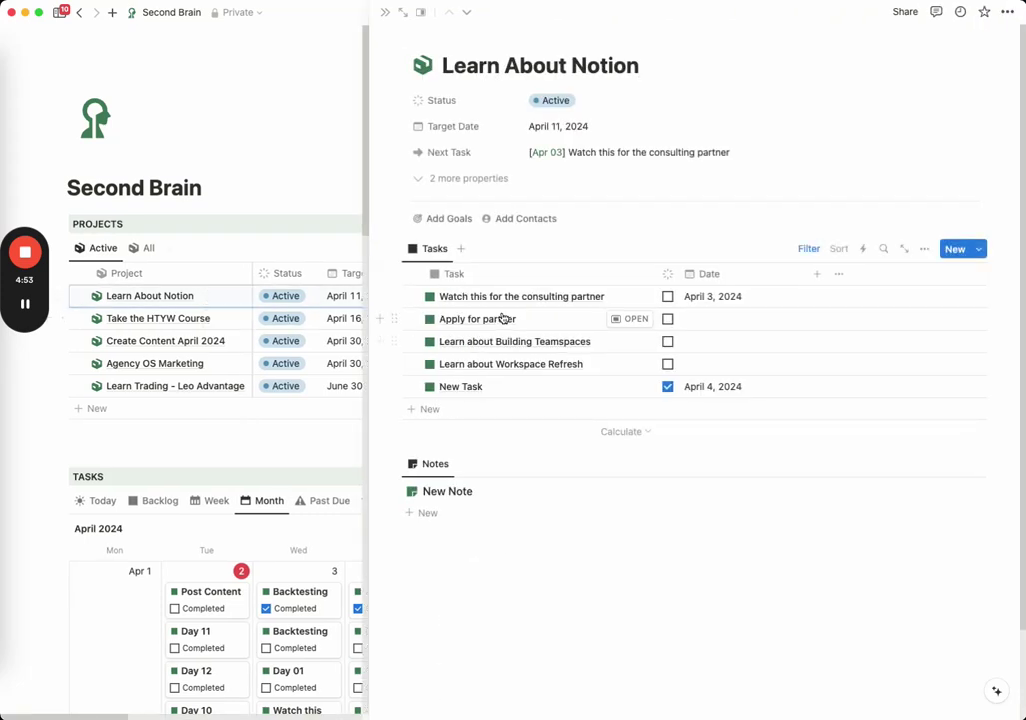
{"action": "left_click", "coordinate": [450, 219]}
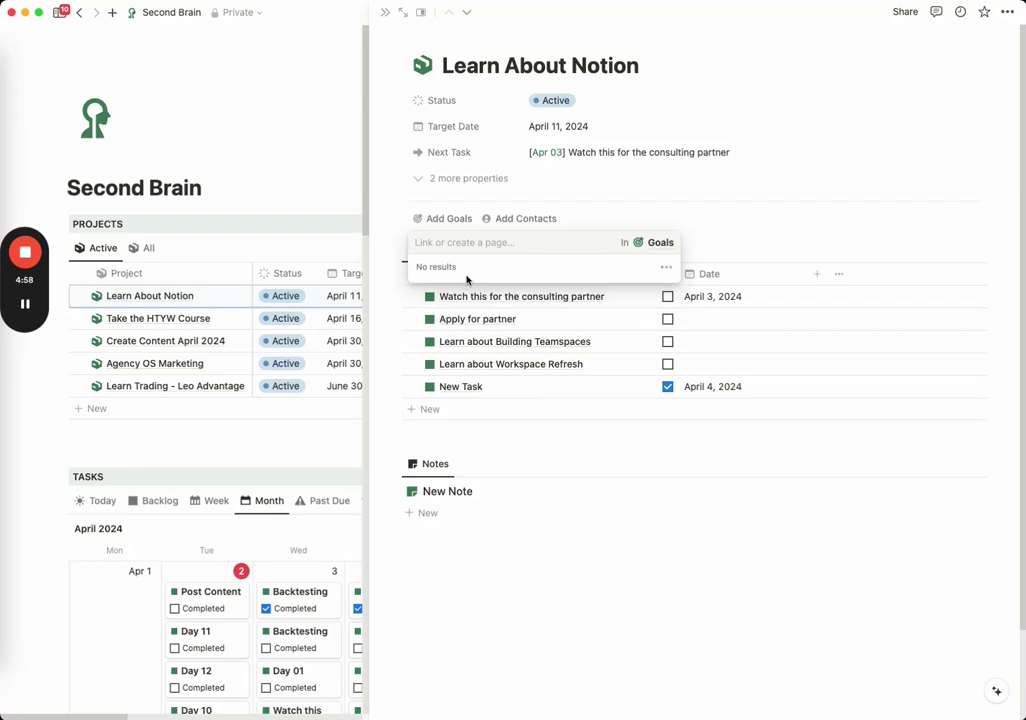
{"action": "key", "text": "Escape"}
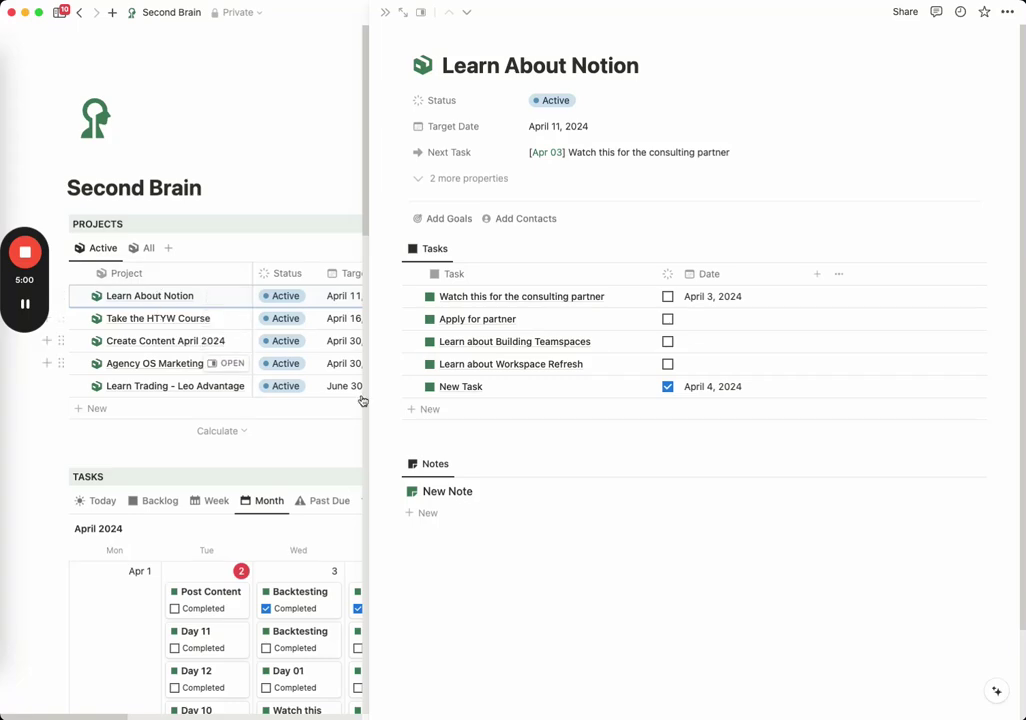
{"action": "left_click", "coordinate": [386, 22]}
{"action": "scroll", "coordinate": [800, 390], "scroll_direction": "down", "scroll_amount": 5}
{"action": "scroll", "coordinate": [820, 405], "scroll_direction": "down", "scroll_amount": 8}
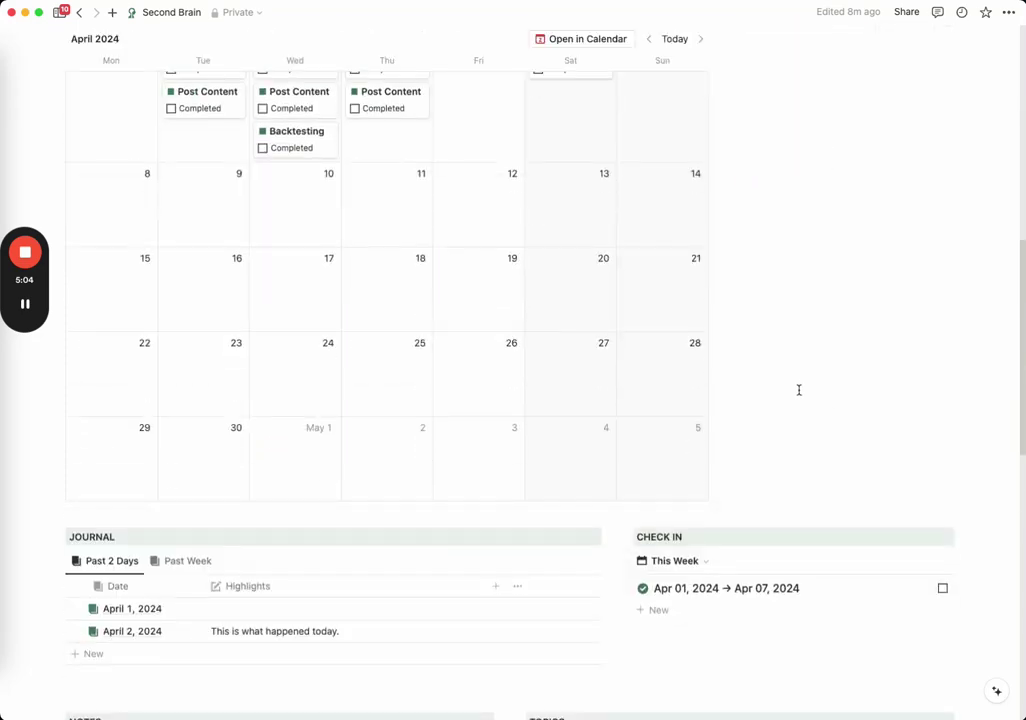
{"action": "scroll", "coordinate": [795, 386], "scroll_direction": "down", "scroll_amount": 5}
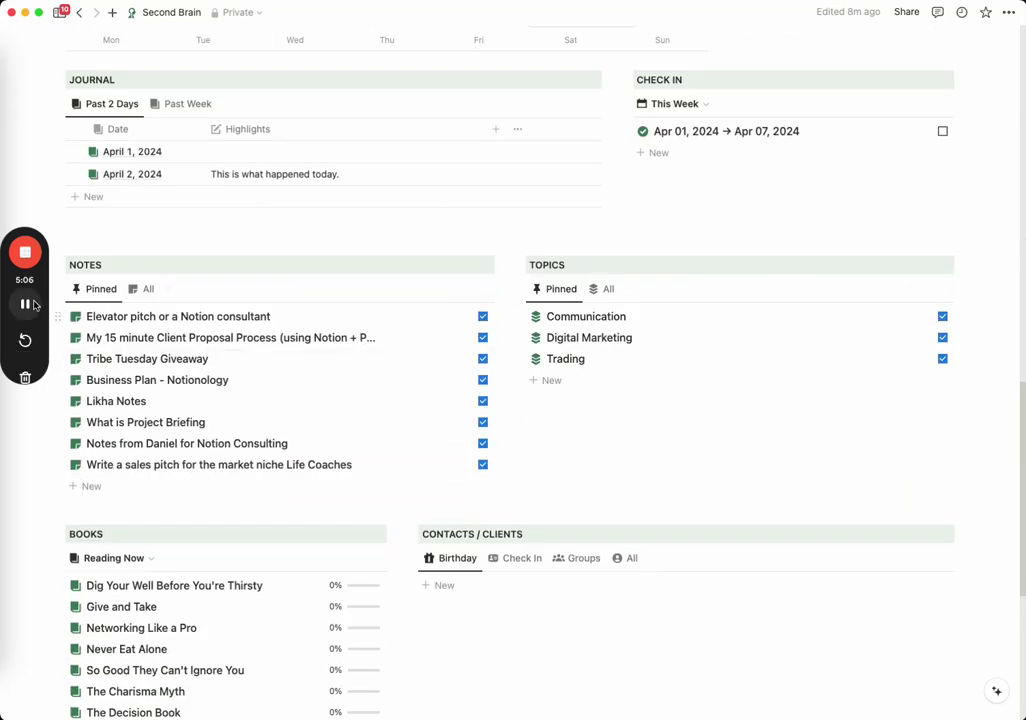
{"action": "scroll", "coordinate": [70, 315], "scroll_direction": "up", "scroll_amount": 15}
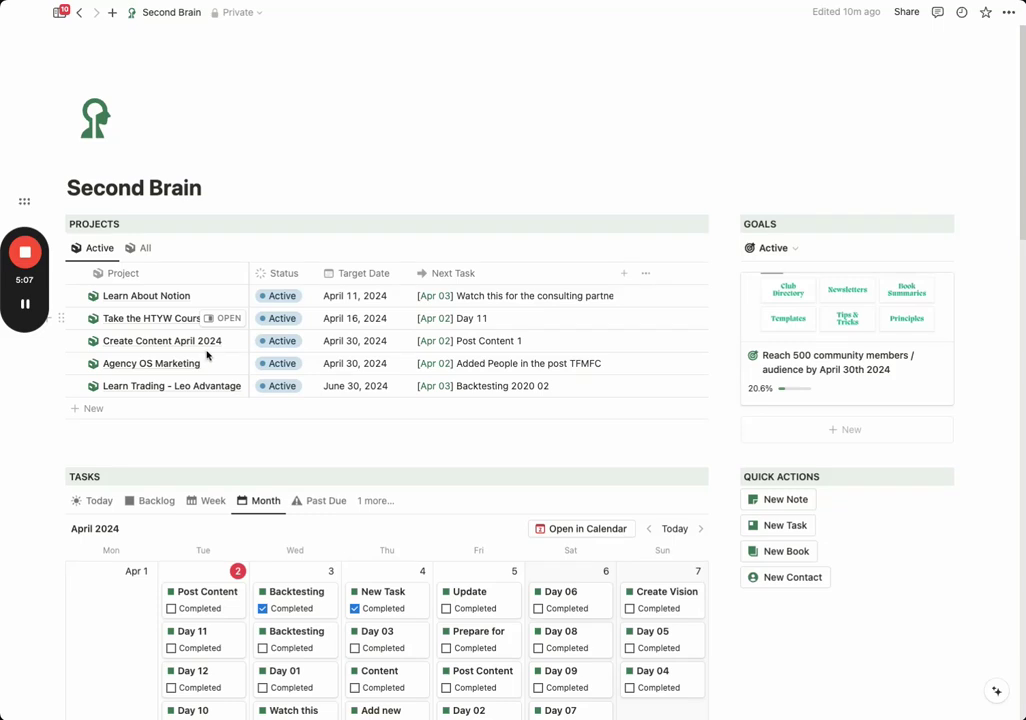
Link the Learn About Notion project to the goal of reaching 500 community members by April 30th 2024, and close the project
{"action": "left_click", "coordinate": [227, 297]}
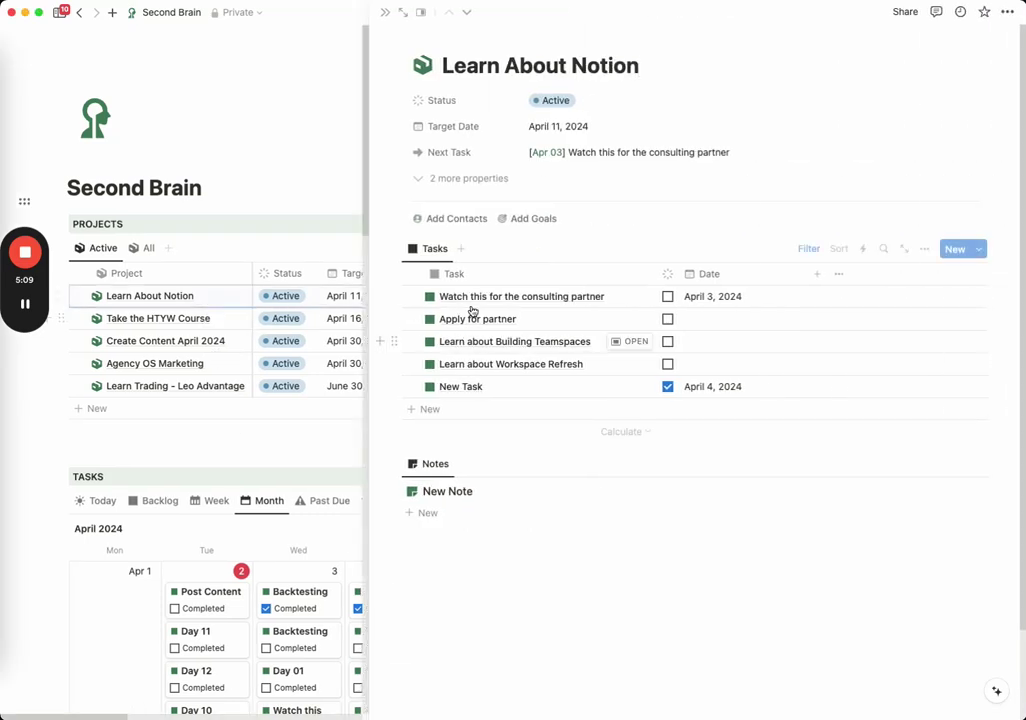
{"action": "left_click", "coordinate": [506, 222]}
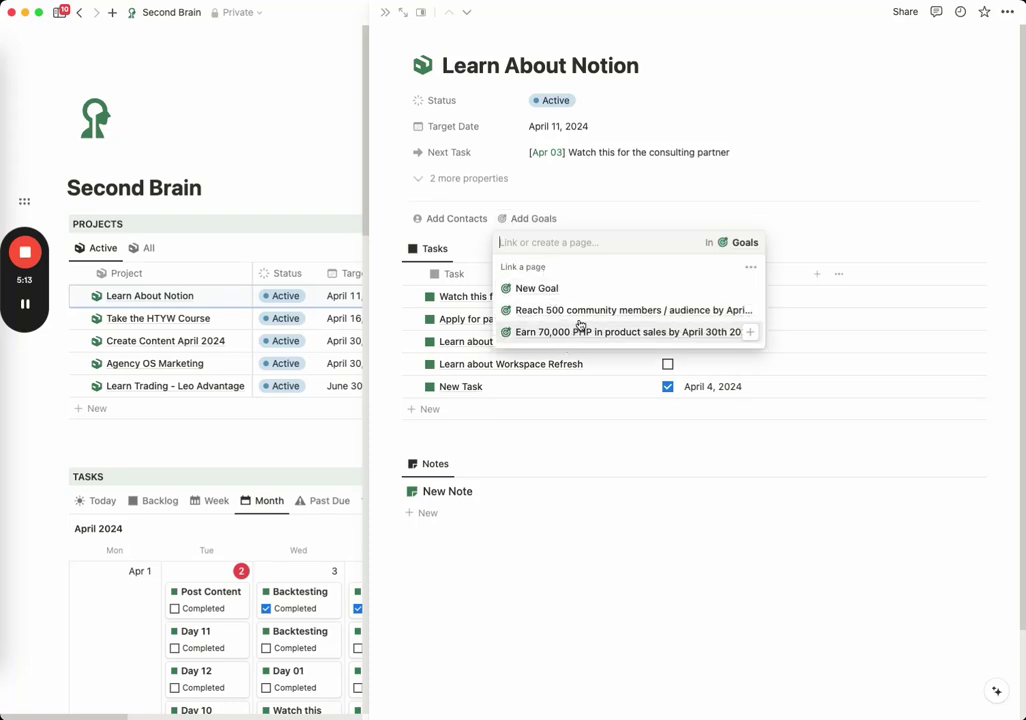
{"action": "left_click", "coordinate": [591, 312]}
{"action": "left_click", "coordinate": [381, 49]}
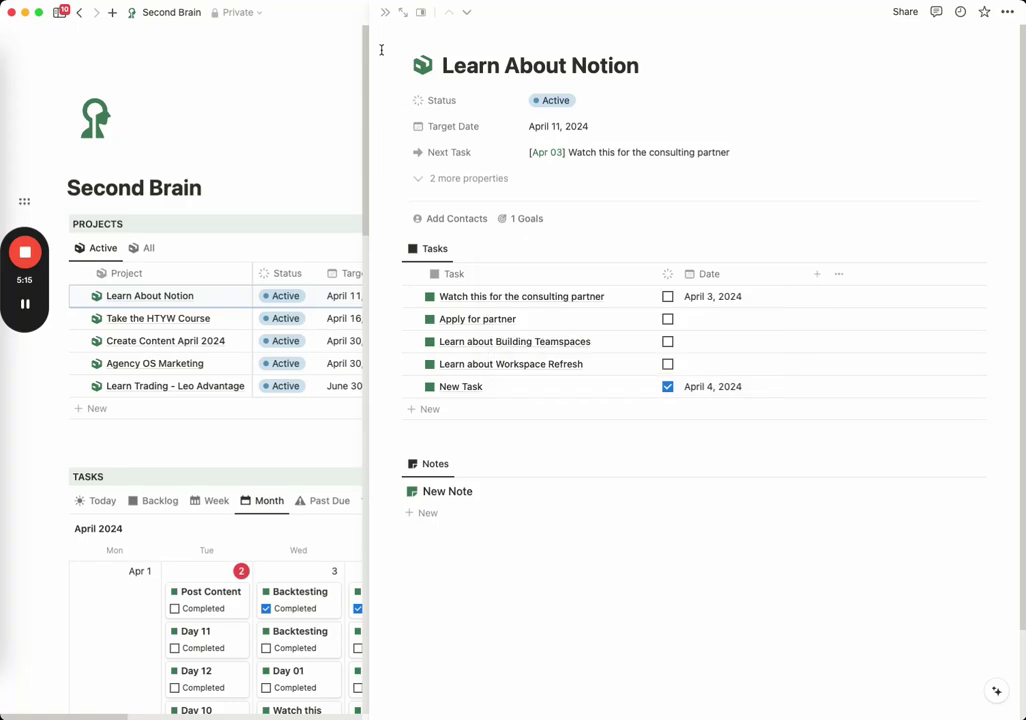
{"action": "left_click", "coordinate": [382, 15]}
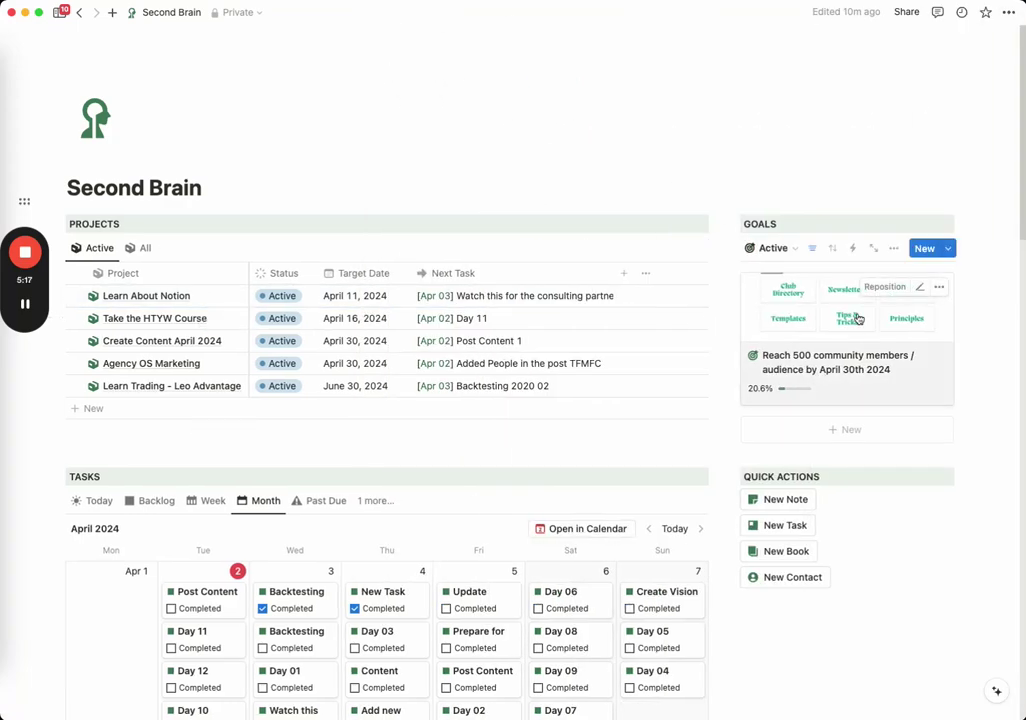
In the goal of reaching 500 community members, change the Projects property's icon to the open box found by searching "box"
{"action": "left_click", "coordinate": [857, 318]}
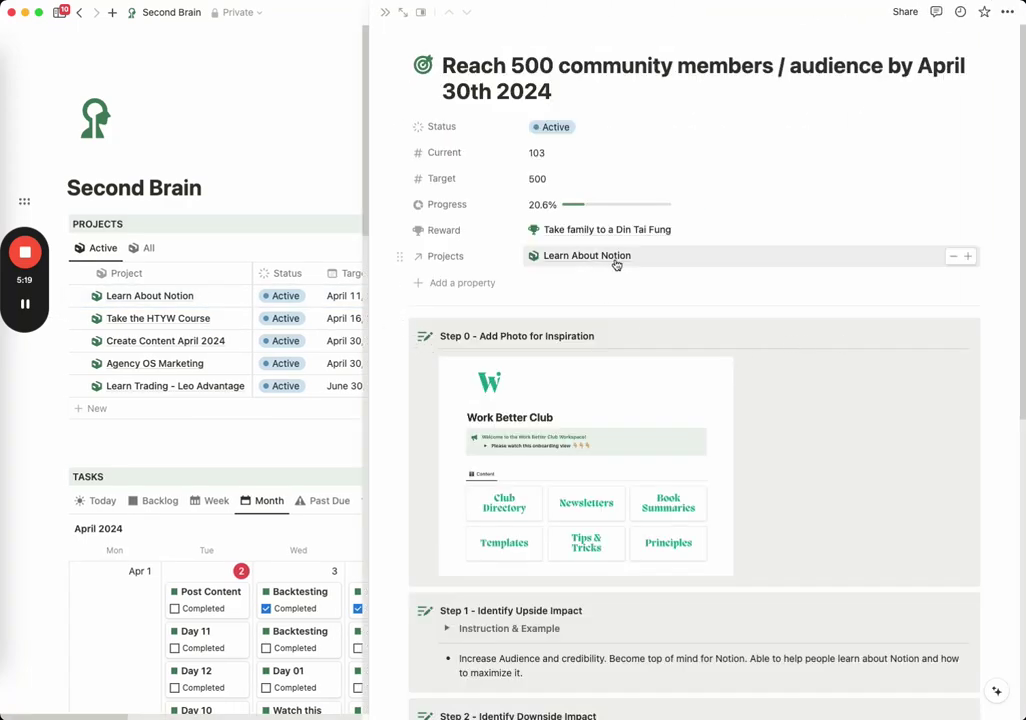
{"action": "left_click", "coordinate": [479, 261]}
{"action": "left_click", "coordinate": [506, 314]}
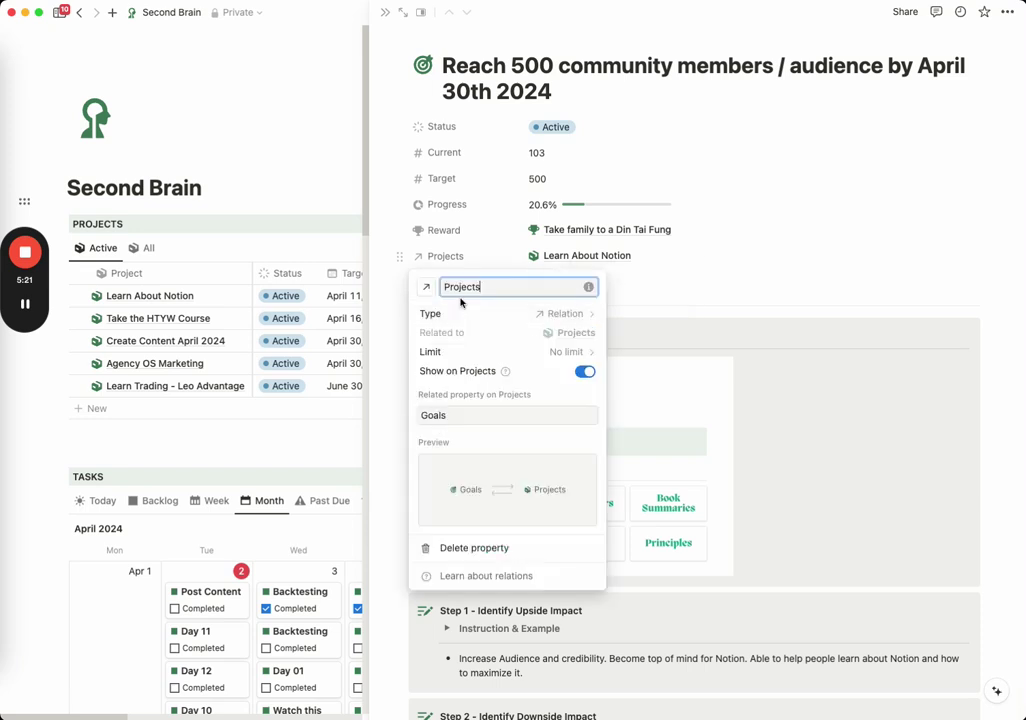
{"action": "left_click", "coordinate": [426, 287]}
{"action": "type", "text": "box"}
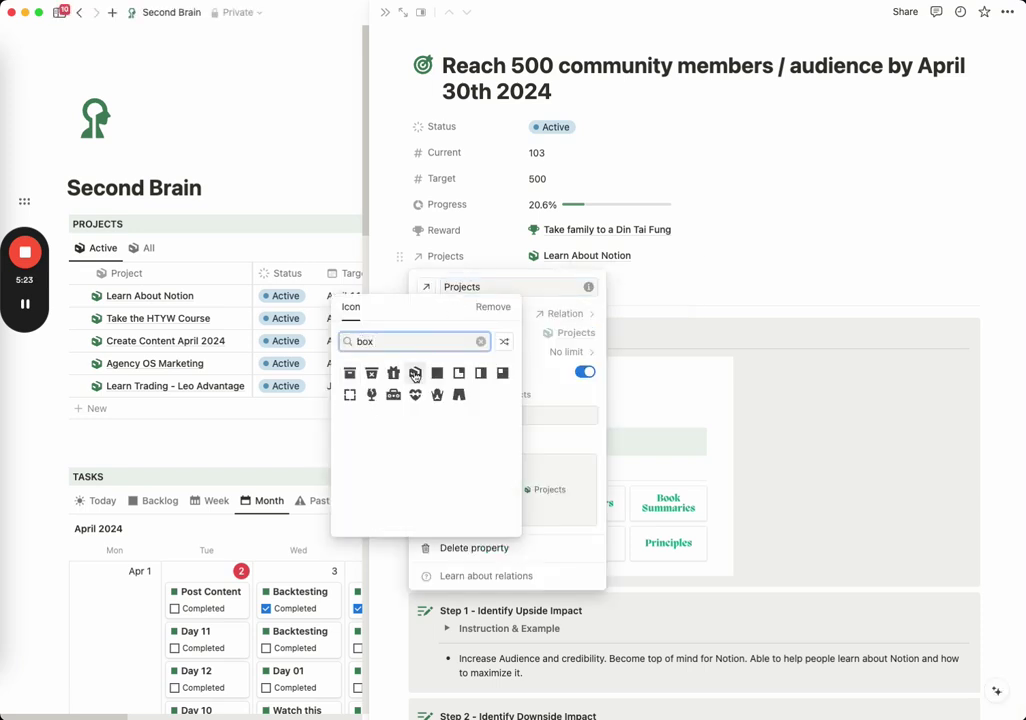
{"action": "left_click", "coordinate": [415, 374]}
{"action": "key", "text": "Escape"}
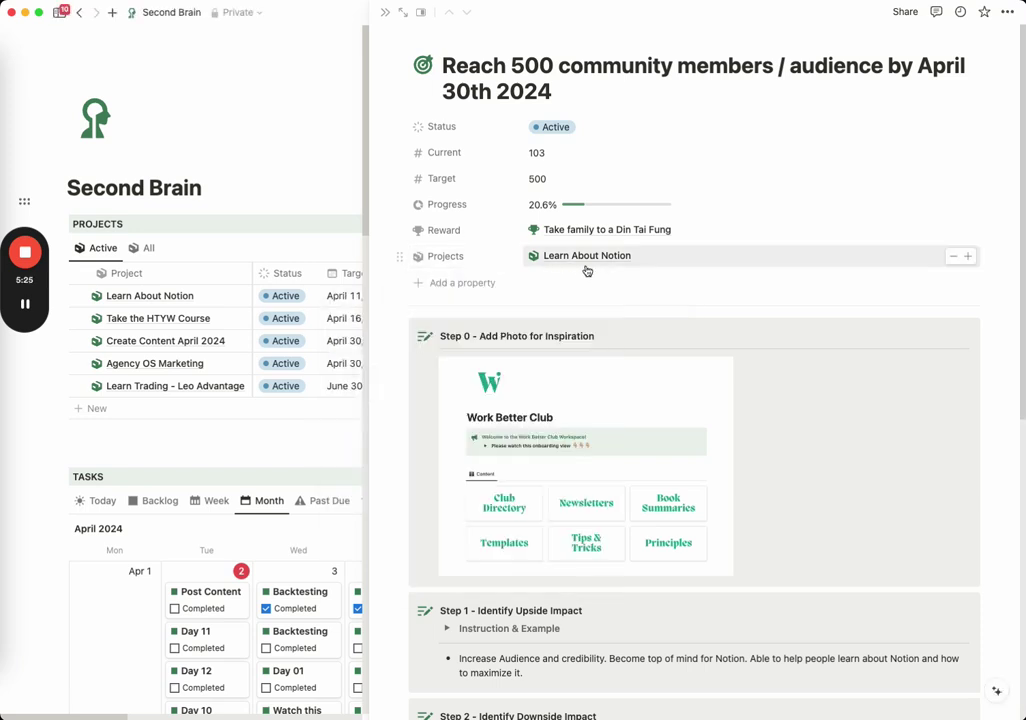
Open the Learn About Notion project, follow its linked goal, review the goal's completed steps, and close it
{"action": "left_click", "coordinate": [222, 296]}
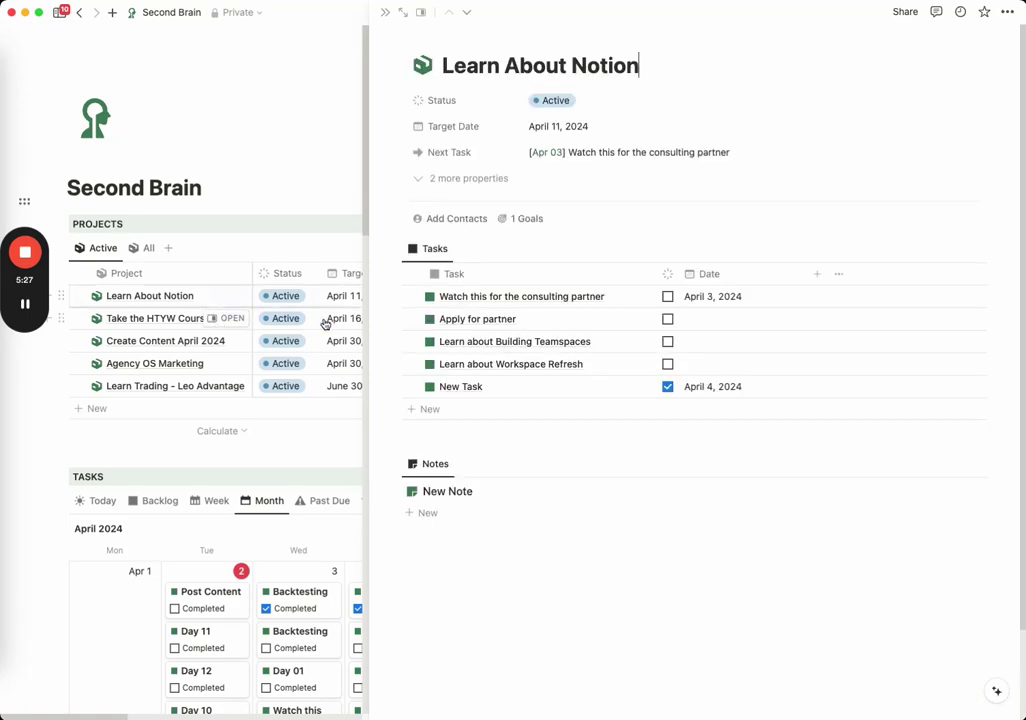
{"action": "left_click", "coordinate": [512, 220]}
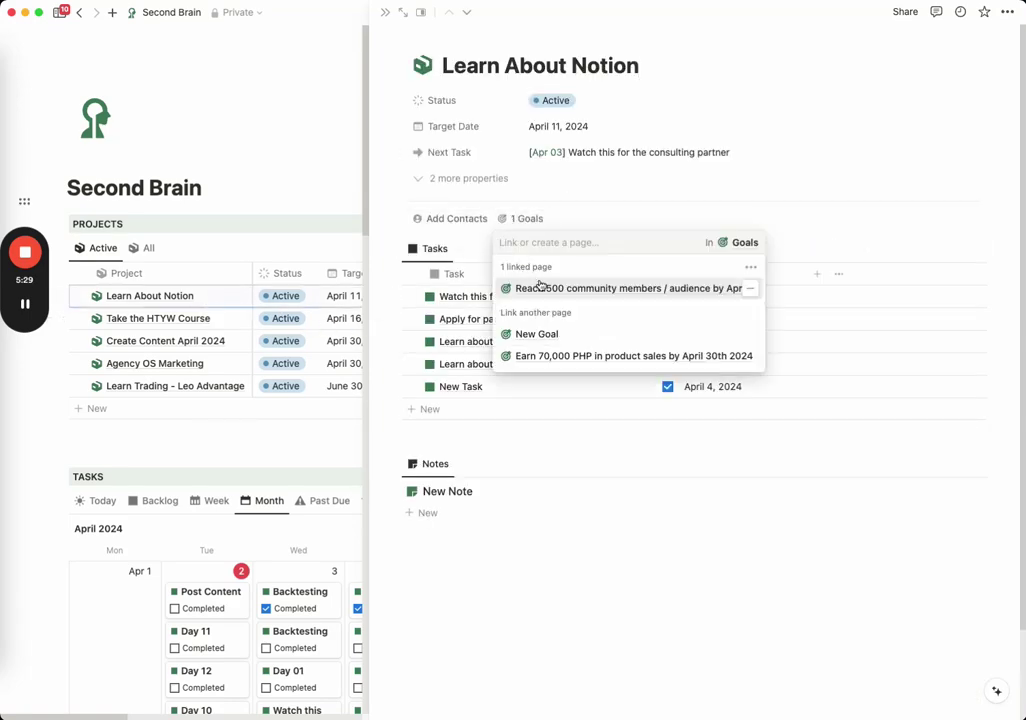
{"action": "left_click", "coordinate": [540, 288]}
{"action": "scroll", "coordinate": [563, 202], "scroll_direction": "down", "scroll_amount": 10}
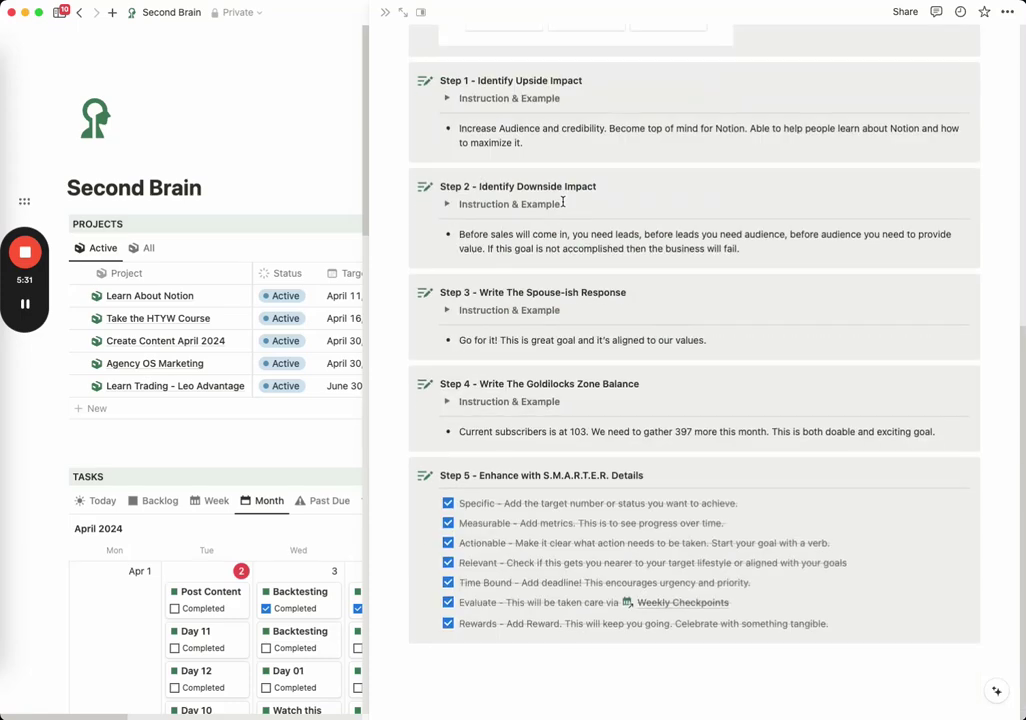
{"action": "scroll", "coordinate": [563, 202], "scroll_direction": "up", "scroll_amount": 5}
{"action": "left_click", "coordinate": [385, 16]}
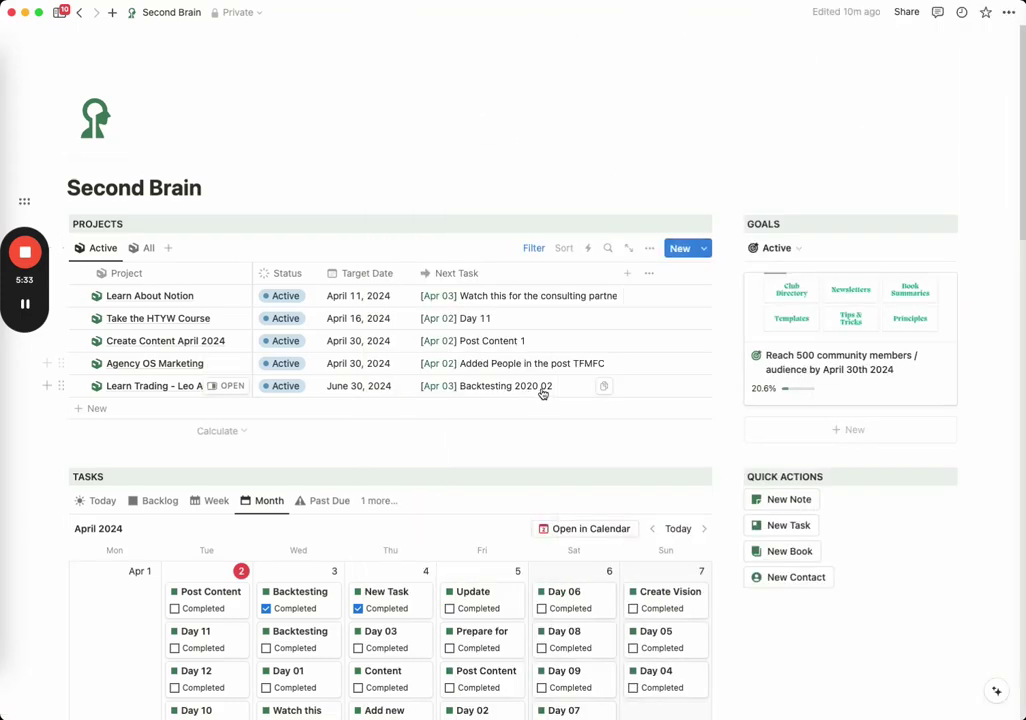
Unpin Tribe Tuesday Giveaway and Likha Notes from the pinned notes on the dashboard
{"action": "scroll", "coordinate": [540, 392], "scroll_direction": "down", "scroll_amount": 10}
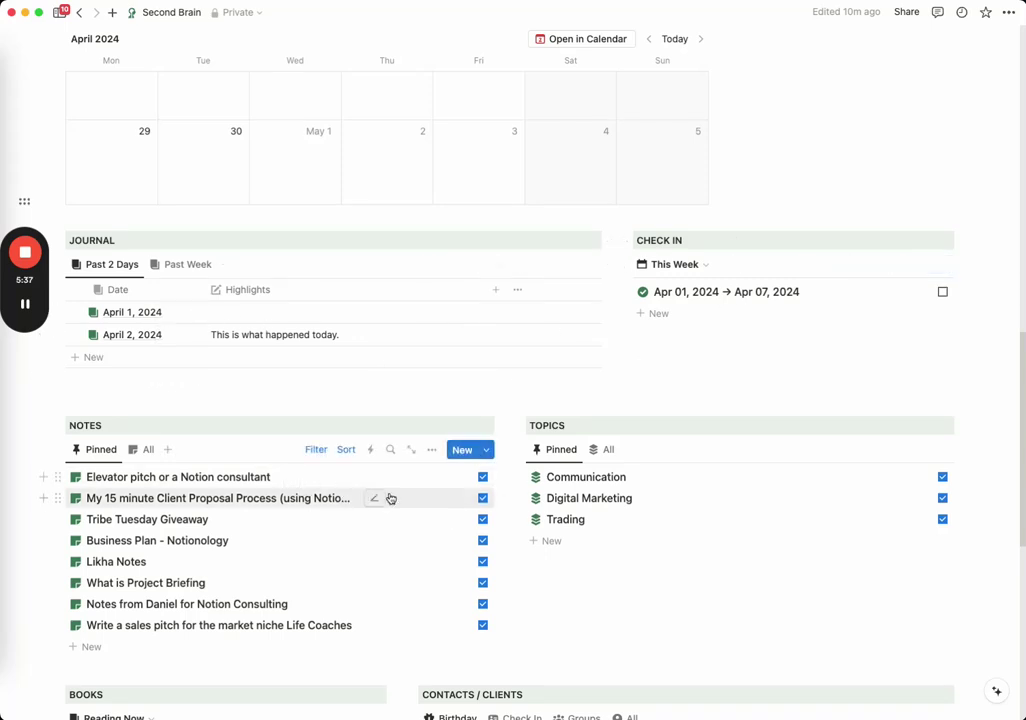
{"action": "left_click", "coordinate": [482, 516]}
{"action": "left_click", "coordinate": [483, 537]}
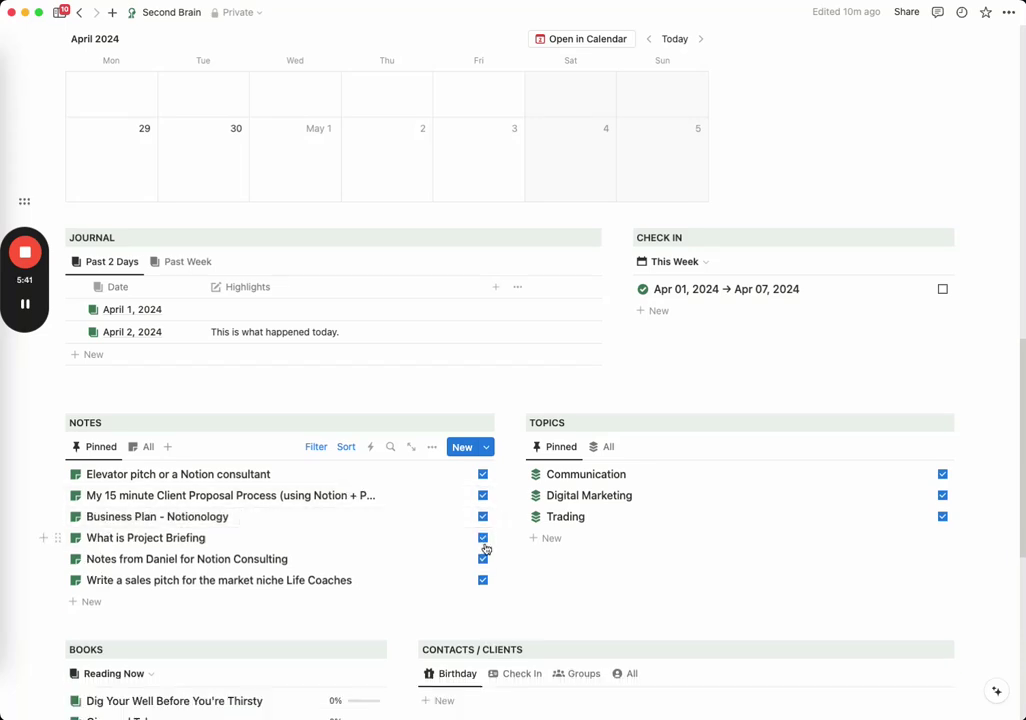
Search all notes for "what is", unpin the What is Project Briefing note, and clear the search
{"action": "left_click", "coordinate": [148, 447]}
{"action": "scroll", "coordinate": [400, 480], "scroll_direction": "down", "scroll_amount": 2}
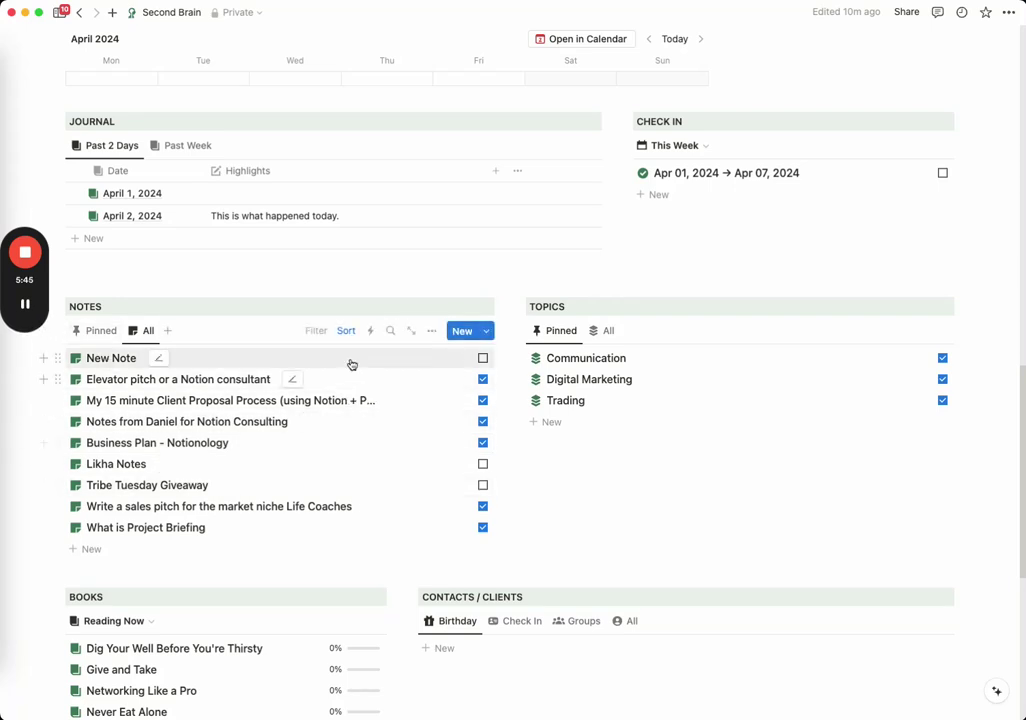
{"action": "left_click", "coordinate": [385, 332]}
{"action": "type", "text": "what is"}
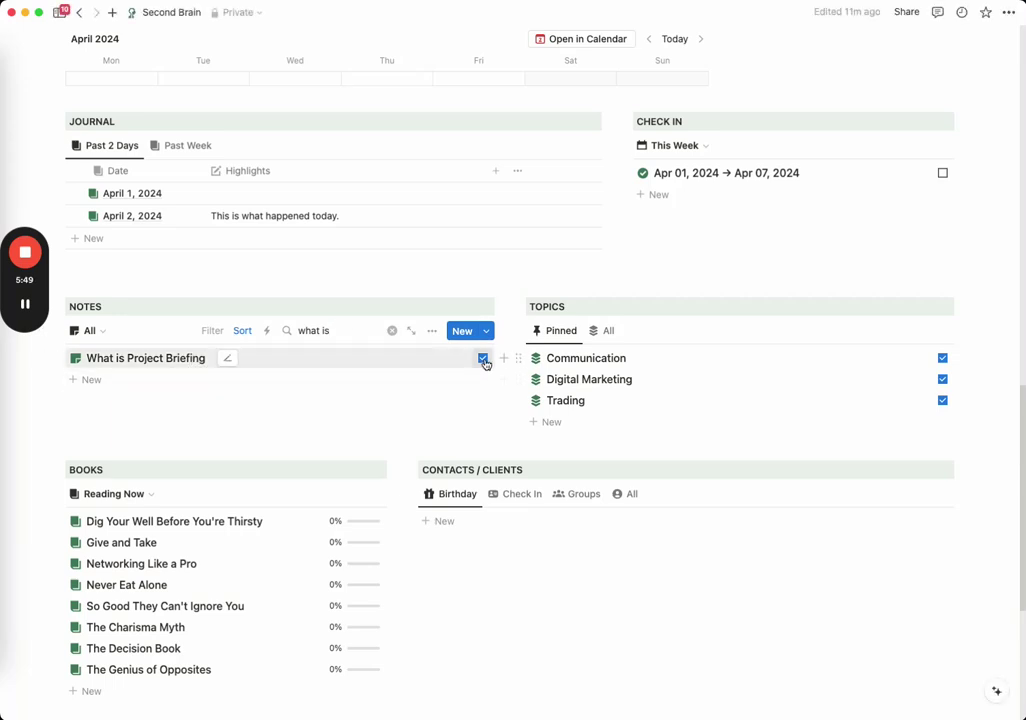
{"action": "left_click", "coordinate": [393, 332]}
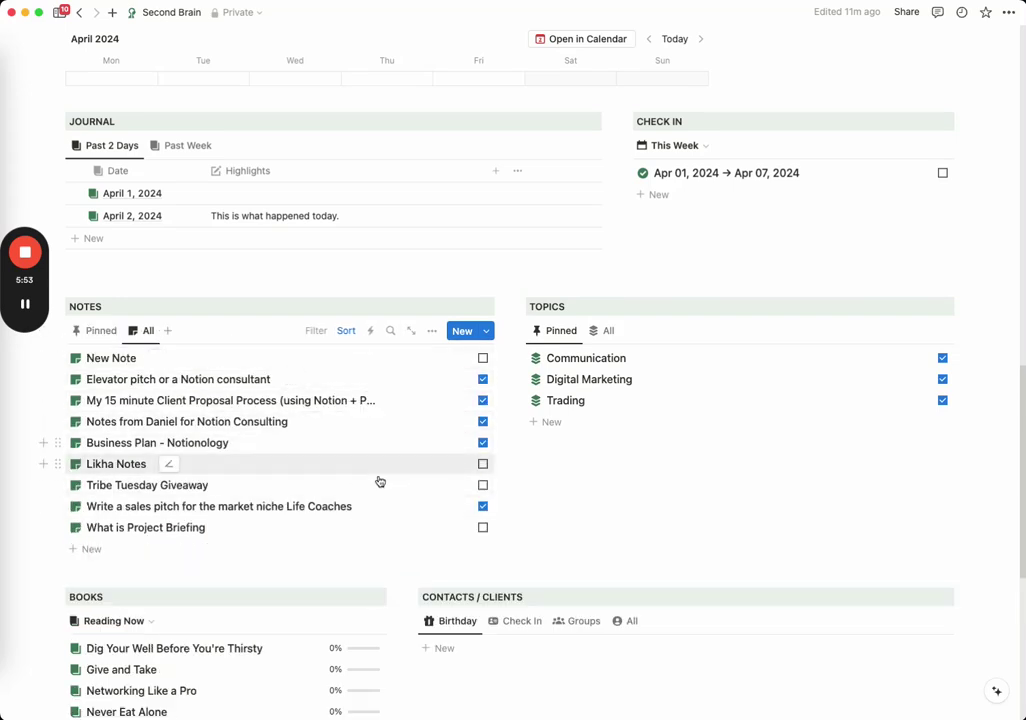
Unpin every note still pinned in the full notes list, and switch to the pinned notes view
{"action": "left_click", "coordinate": [483, 506]}
{"action": "left_click", "coordinate": [483, 442]}
{"action": "left_click", "coordinate": [483, 421]}
{"action": "left_click", "coordinate": [483, 400]}
{"action": "left_click", "coordinate": [482, 378]}
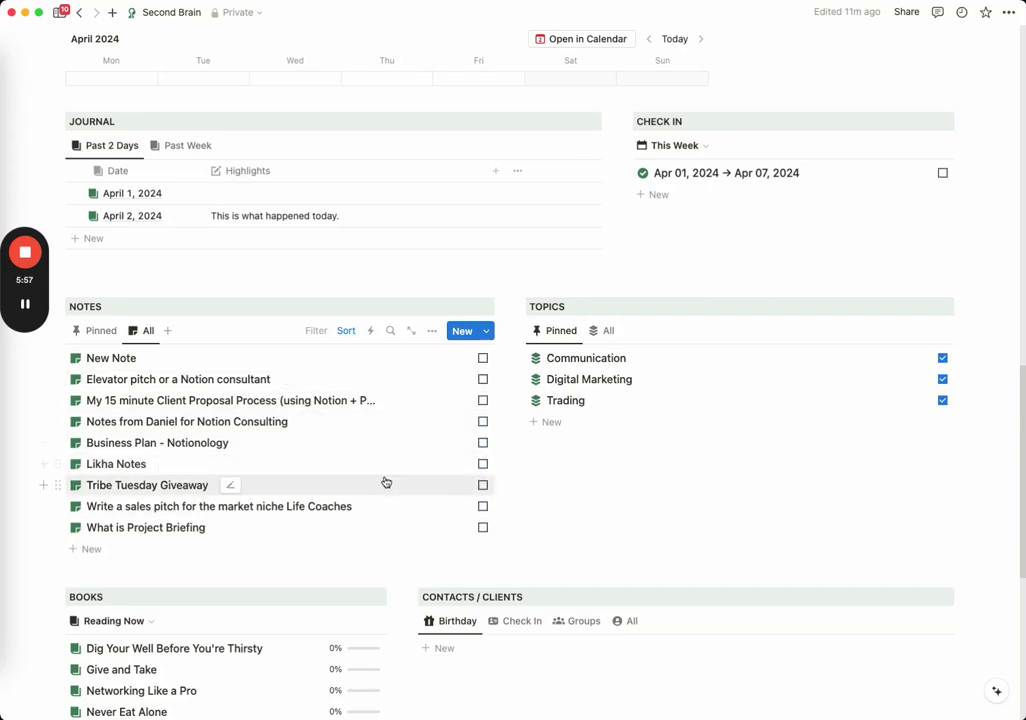
{"action": "left_click", "coordinate": [98, 330]}
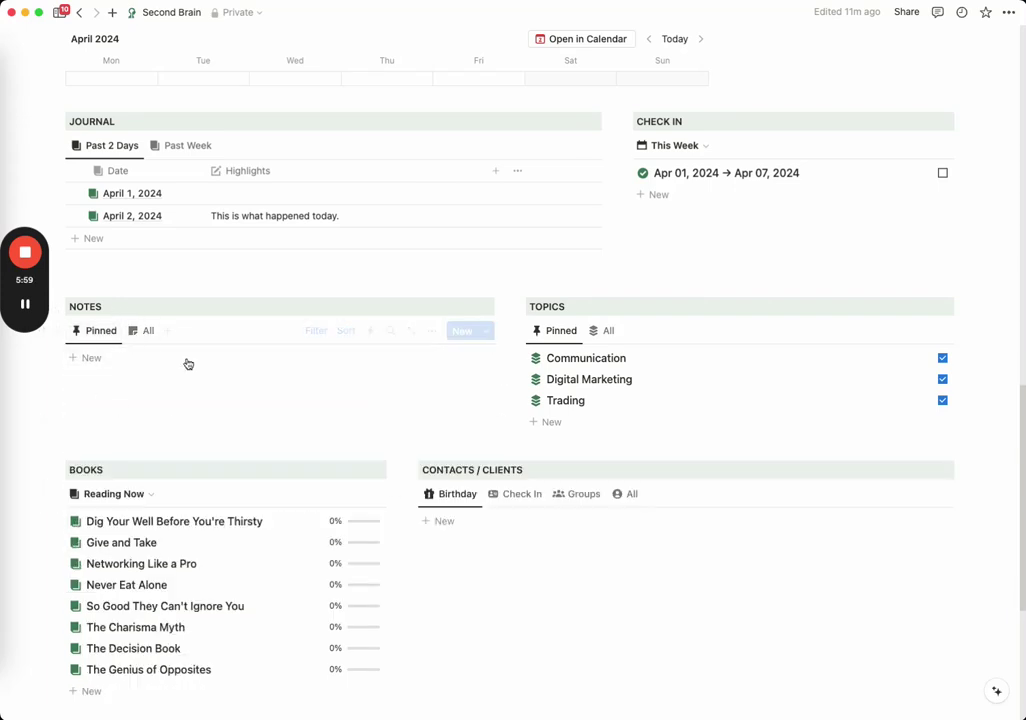
Pin Likha Notes from the full notes list and return to the pinned notes view
{"action": "left_click", "coordinate": [142, 331]}
{"action": "left_click", "coordinate": [483, 464]}
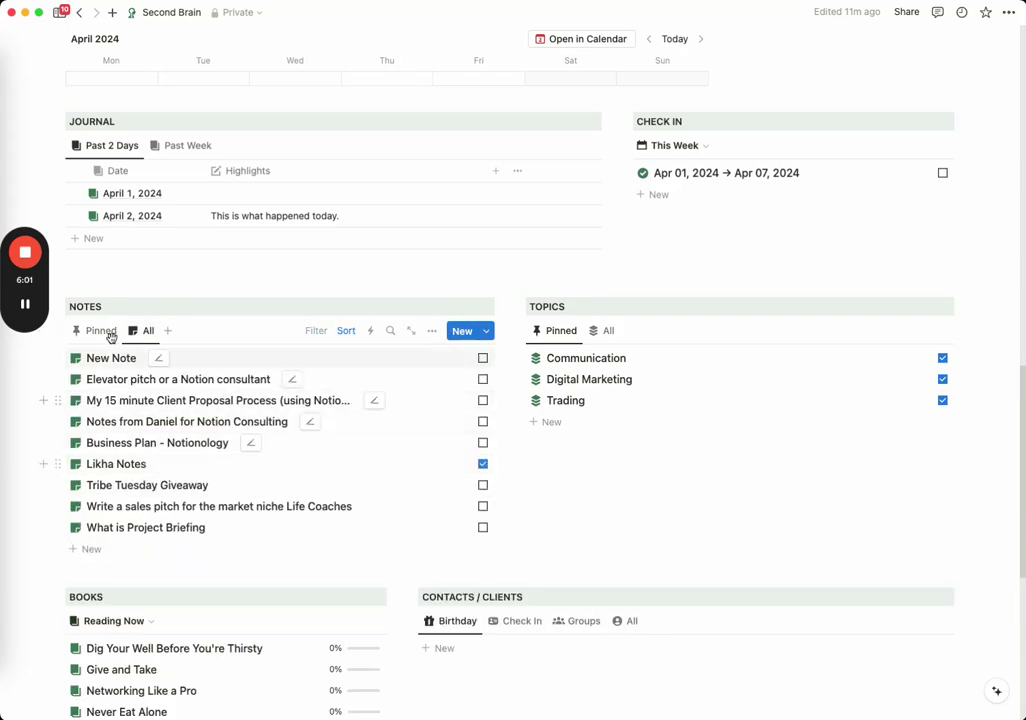
{"action": "left_click", "coordinate": [104, 331]}
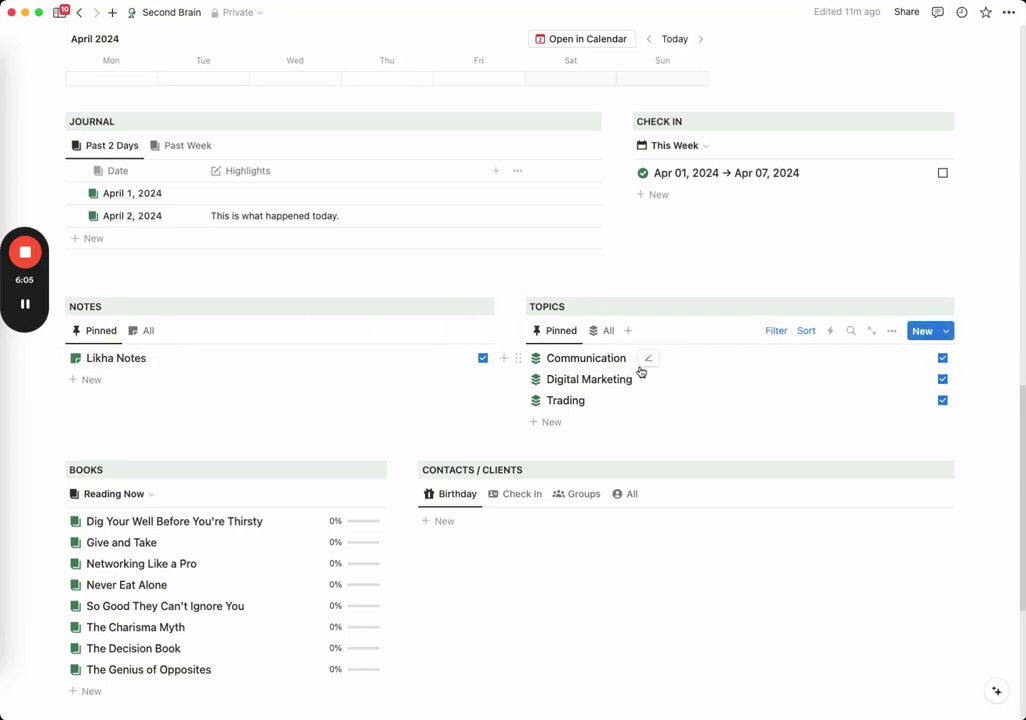
Review the Communication topic's notes, books and contacts sections, close it, and list all topics
{"action": "left_click", "coordinate": [702, 368]}
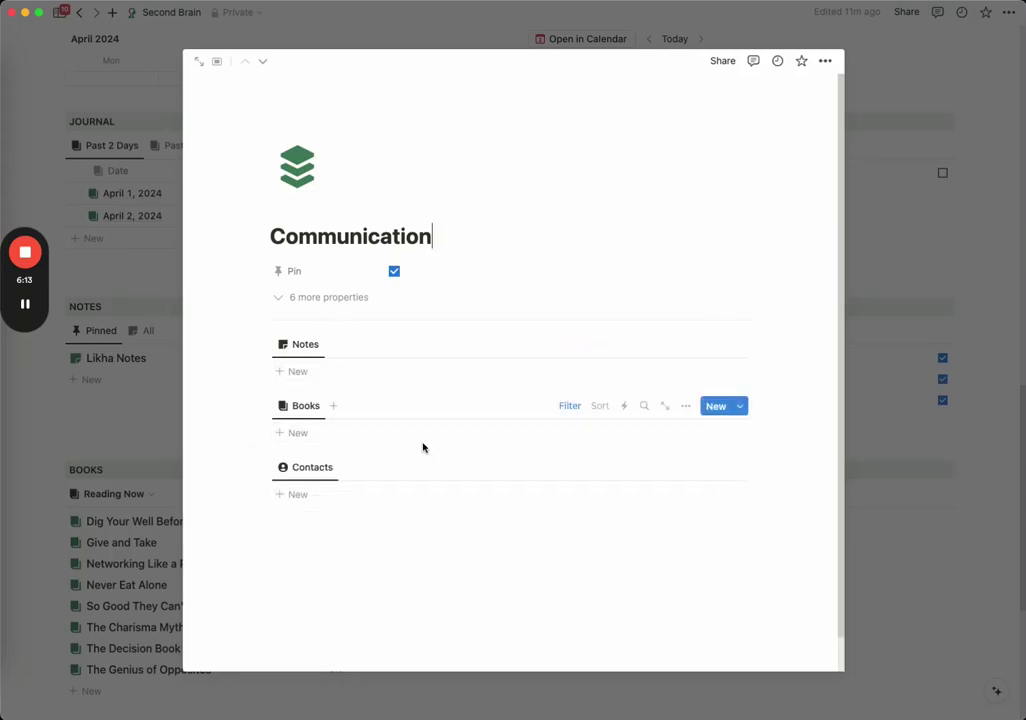
{"action": "left_click", "coordinate": [546, 241]}
{"action": "left_click", "coordinate": [895, 398]}
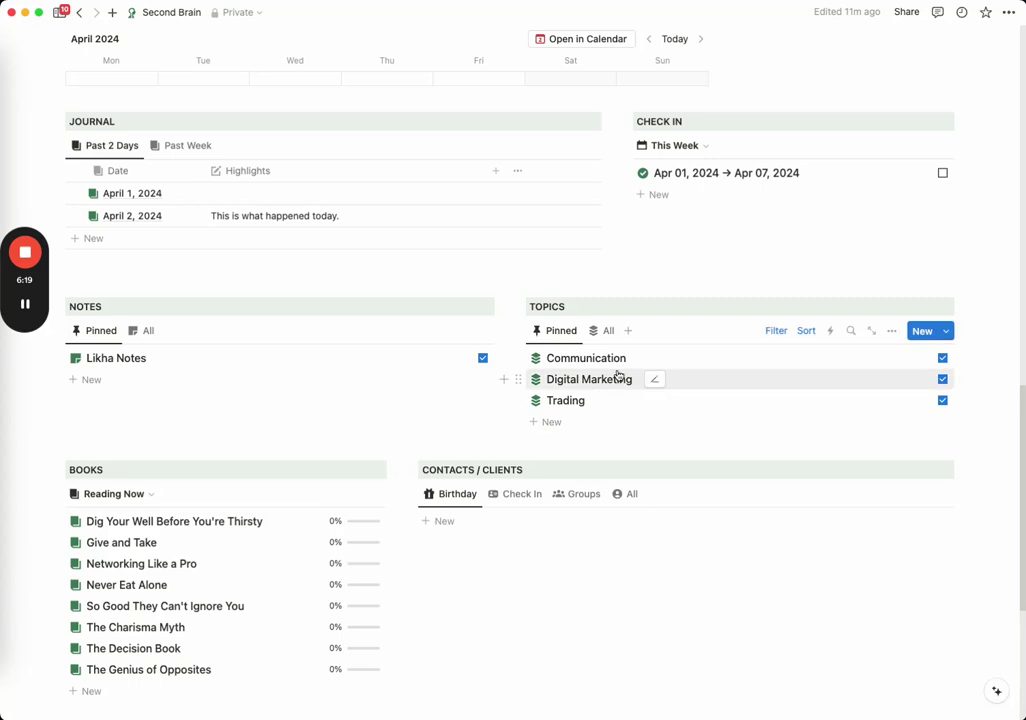
{"action": "left_click", "coordinate": [604, 331]}
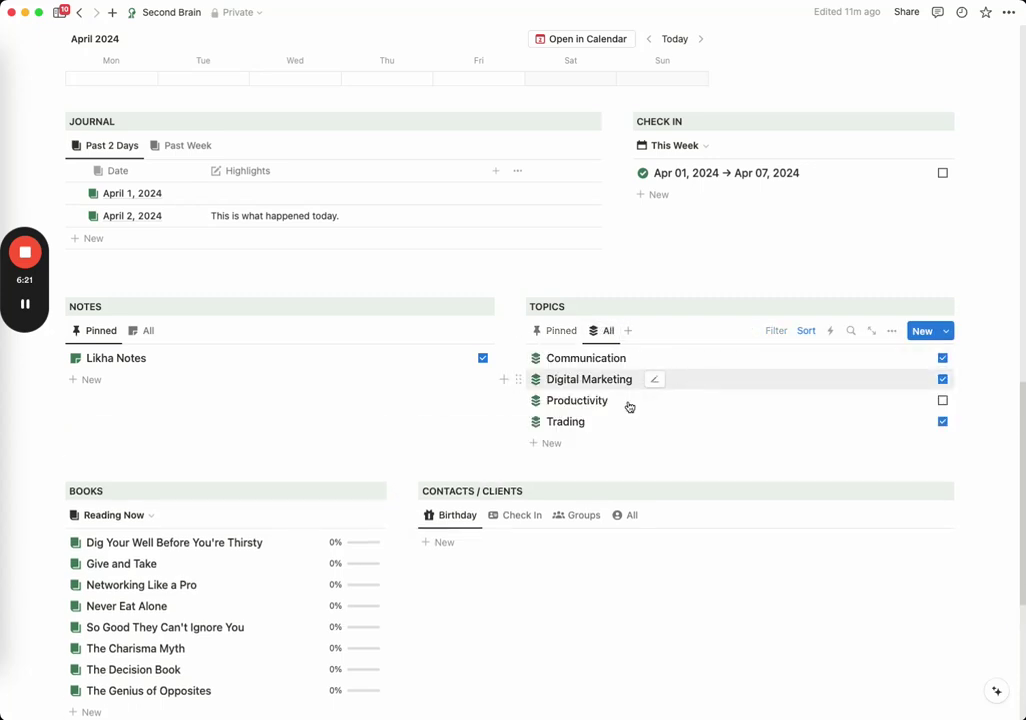
Return the topics section to its pinned view and switch the books section to show all books
{"action": "left_click", "coordinate": [556, 331]}
{"action": "scroll", "coordinate": [414, 443], "scroll_direction": "down", "scroll_amount": 5}
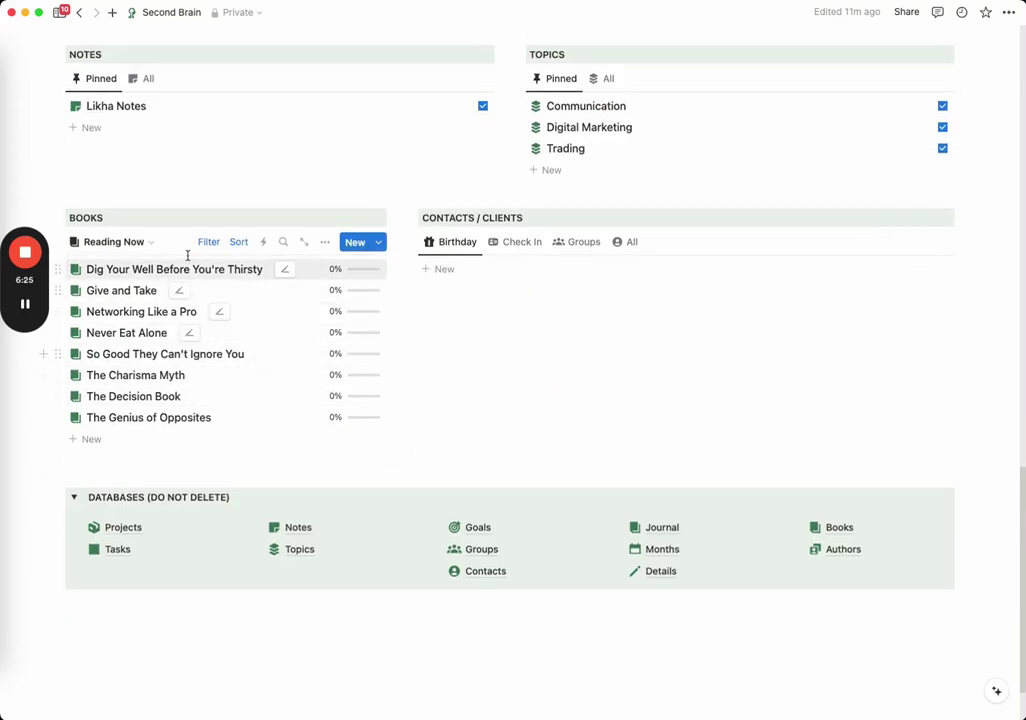
{"action": "left_click", "coordinate": [135, 245]}
{"action": "left_click", "coordinate": [130, 318]}
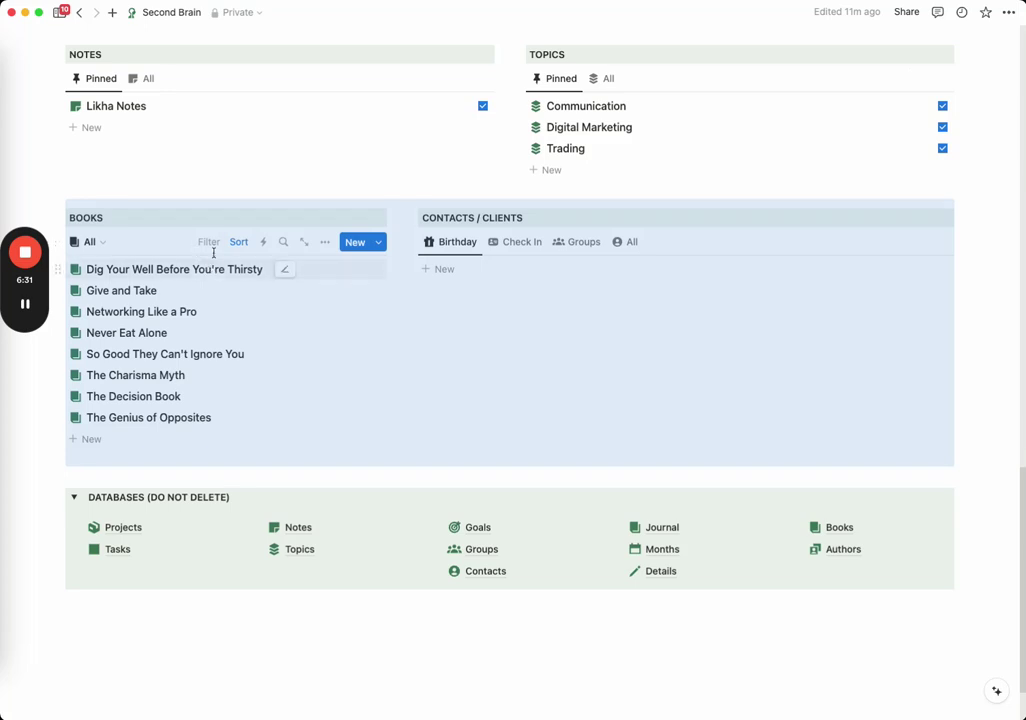
Link the author Adam Grant and the Communication topic to the book Dig Your Well Before You're Thirsty, and close its page
{"action": "left_click", "coordinate": [230, 269]}
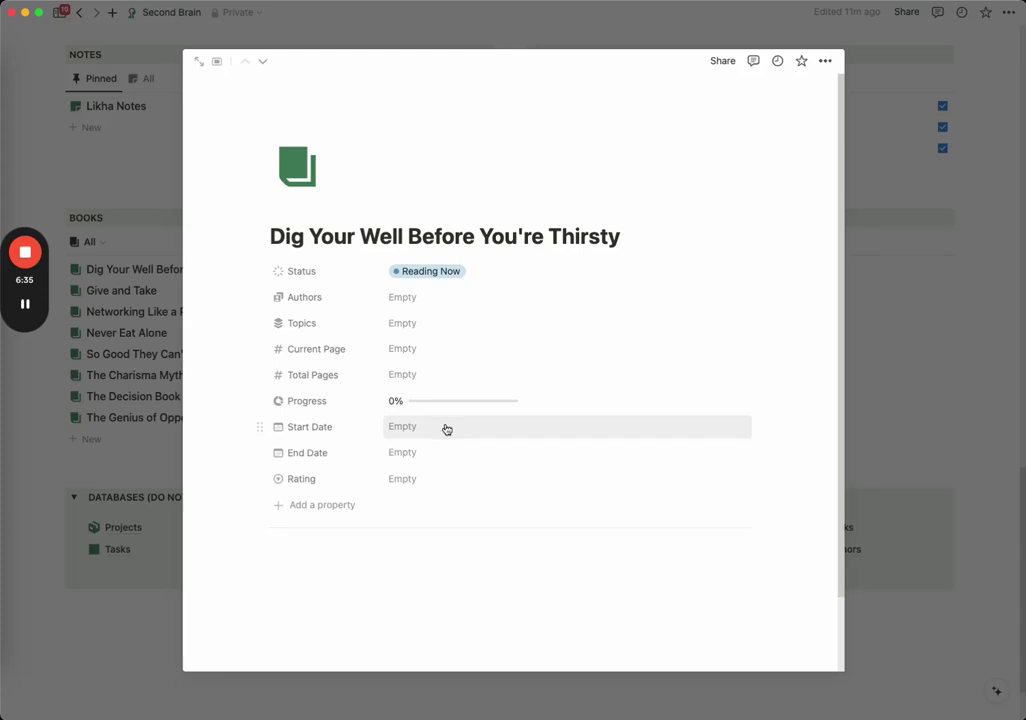
{"action": "left_click", "coordinate": [465, 480]}
{"action": "key", "text": "Escape"}
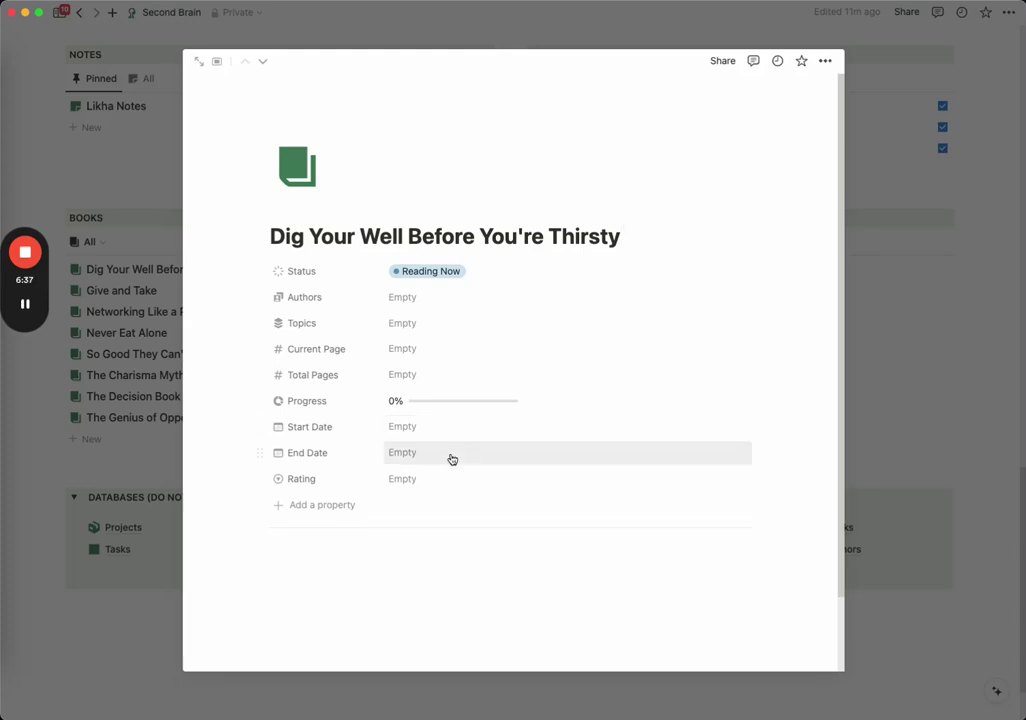
{"action": "left_click", "coordinate": [428, 296]}
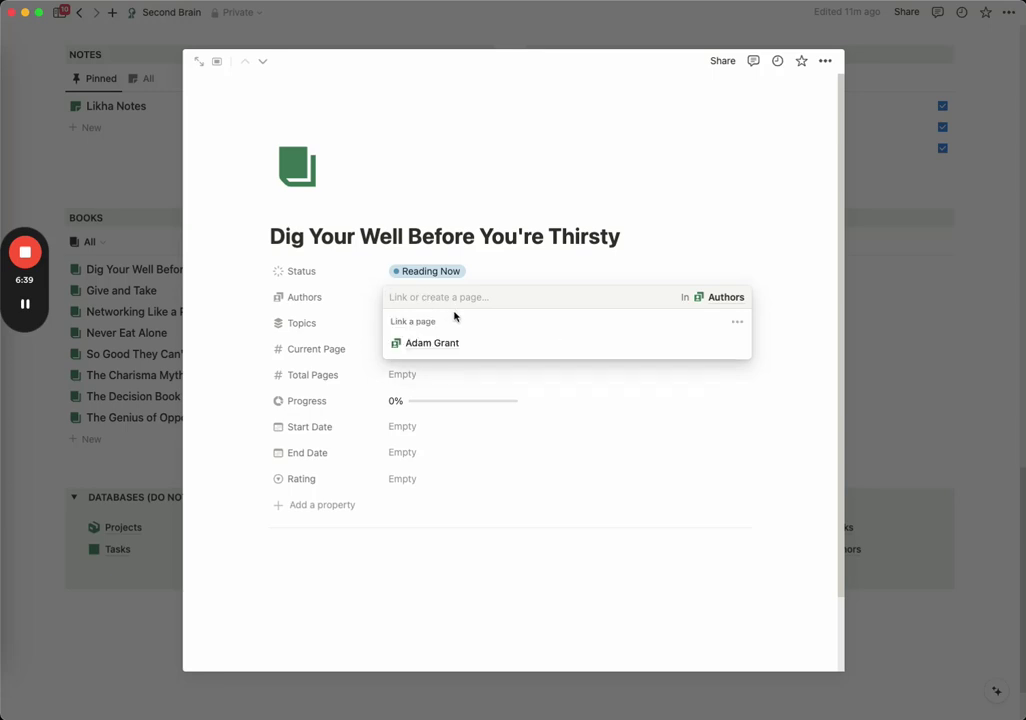
{"action": "key", "text": "Escape"}
{"action": "left_click", "coordinate": [389, 330]}
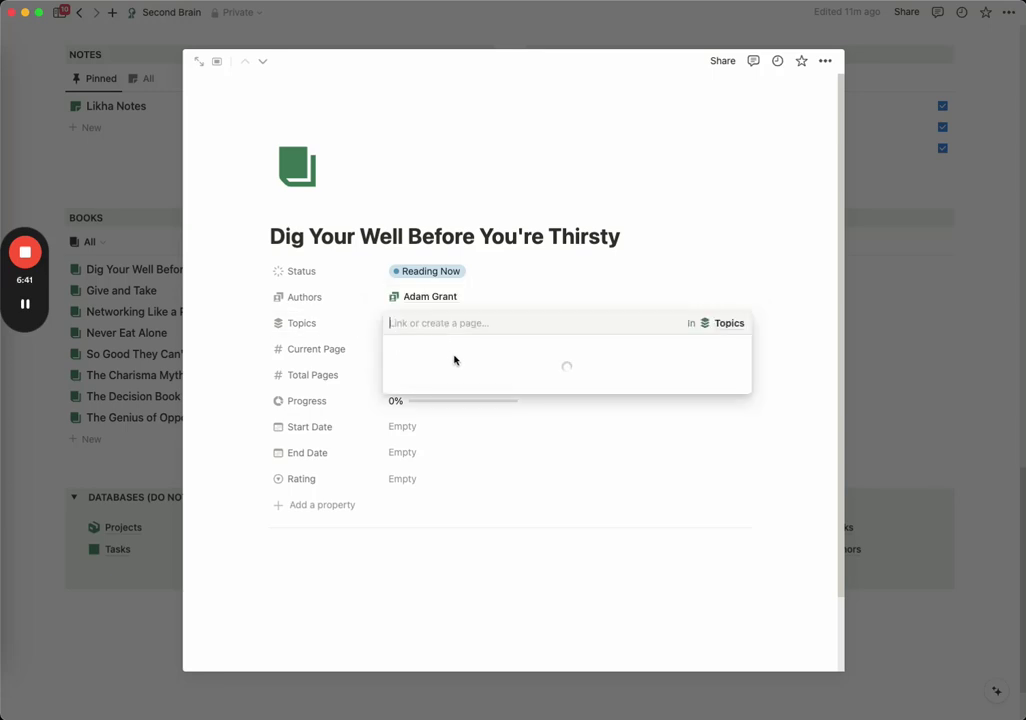
{"action": "left_click", "coordinate": [469, 376]}
{"action": "key", "text": "Escape"}
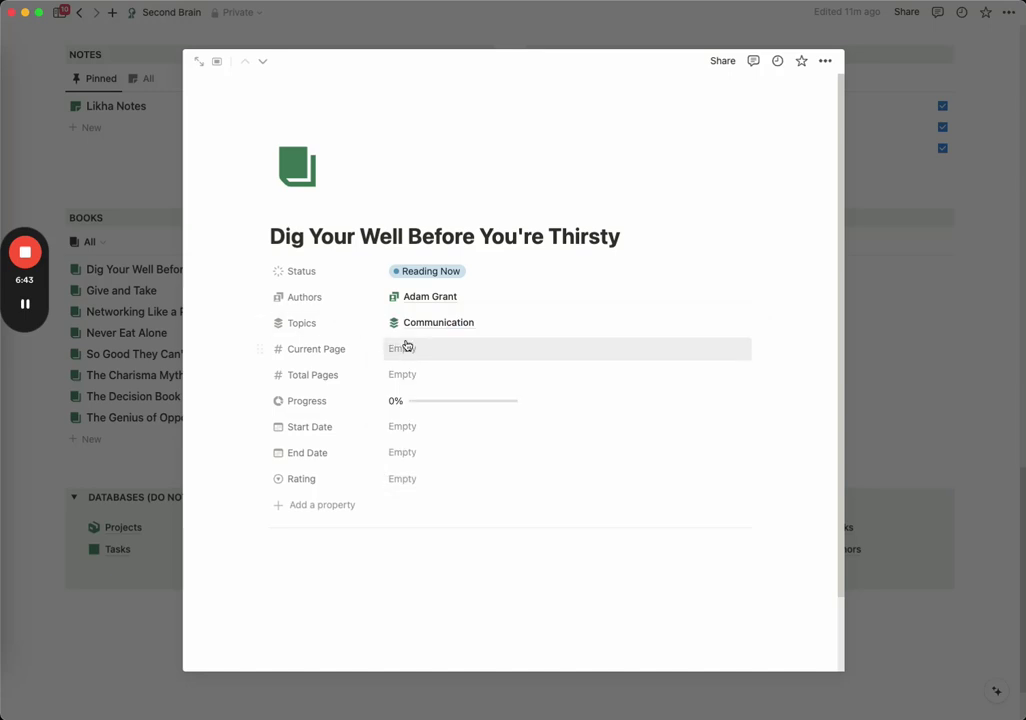
{"action": "key", "text": "Escape"}
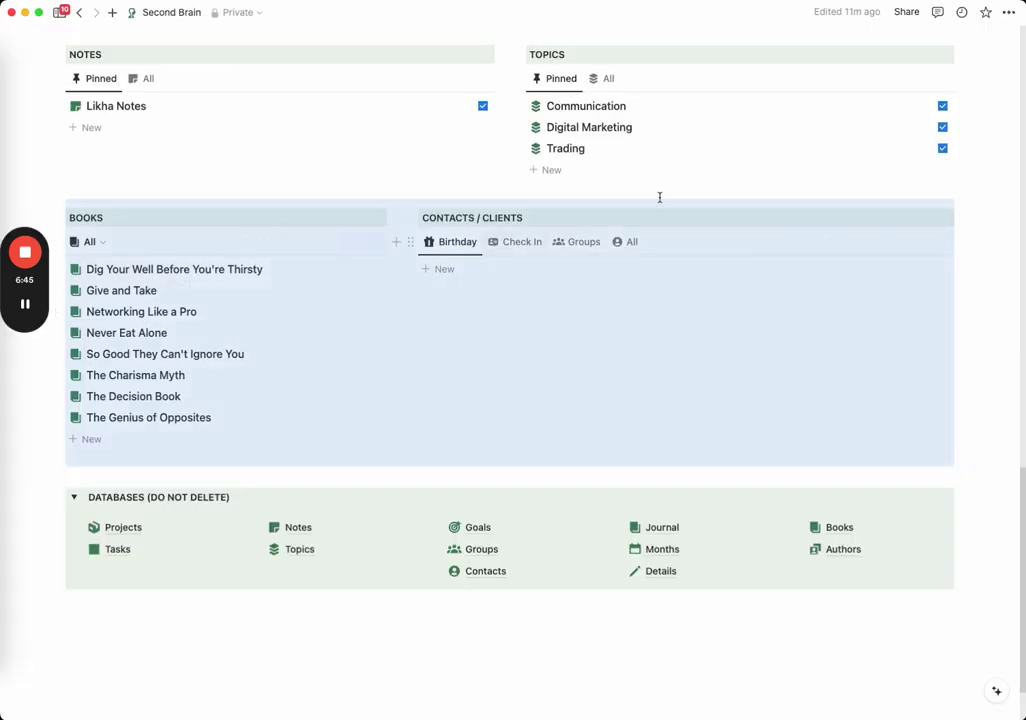
Check the books linked to the Communication topic, and examine the status filter of the Reading Now books view
{"action": "left_click", "coordinate": [618, 108]}
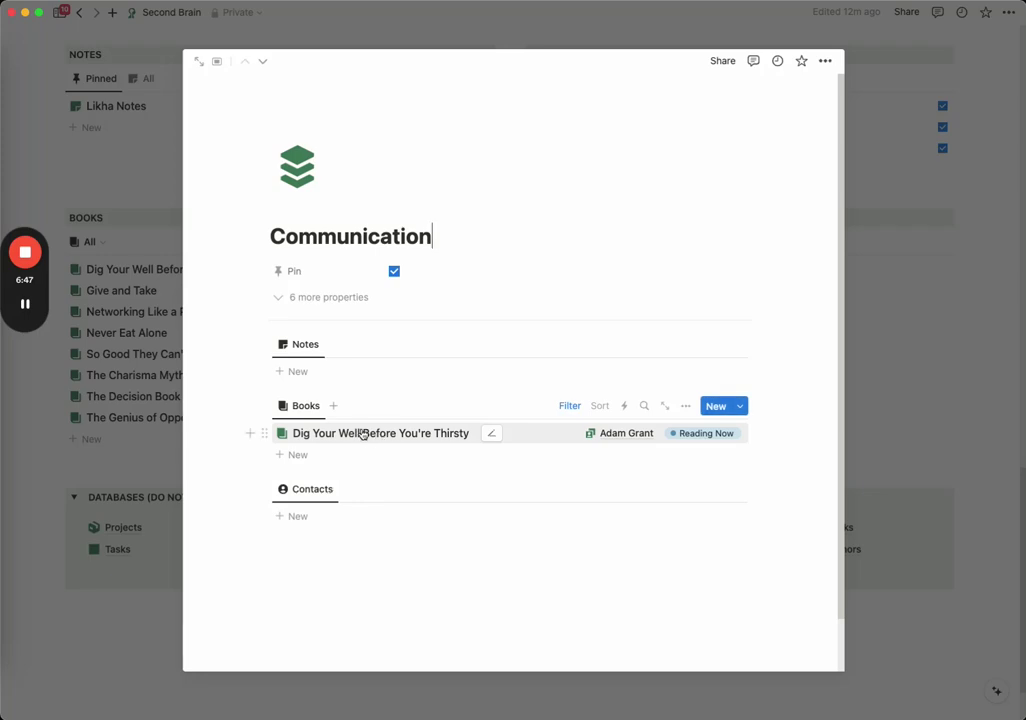
{"action": "left_click", "coordinate": [98, 386]}
{"action": "left_click", "coordinate": [95, 242]}
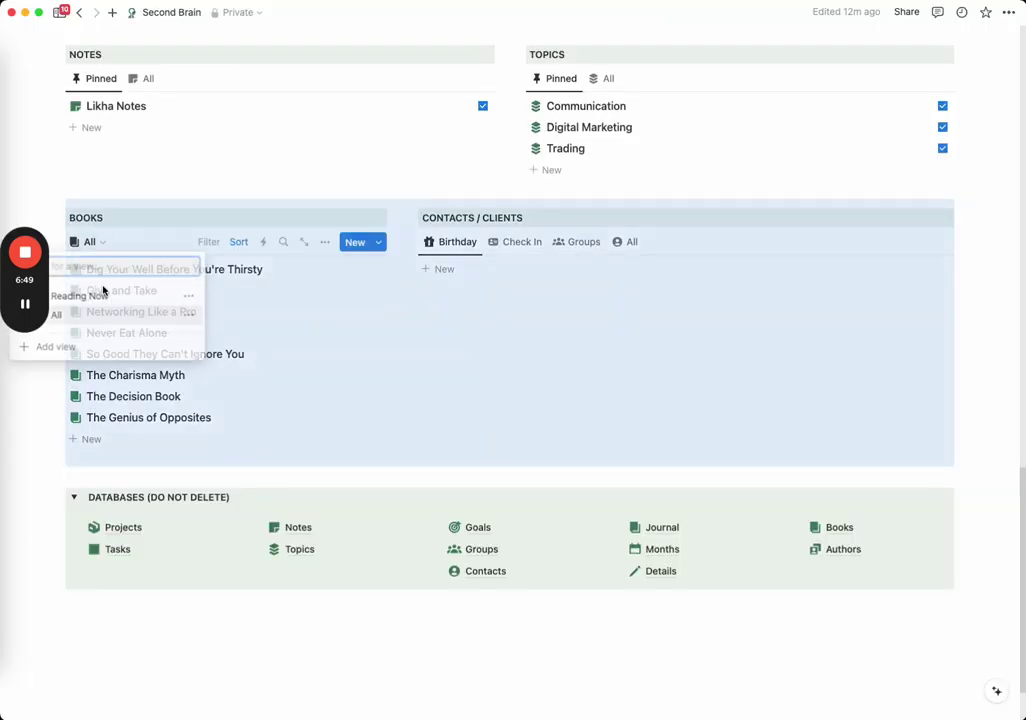
{"action": "left_click", "coordinate": [119, 295]}
{"action": "left_click", "coordinate": [207, 242]}
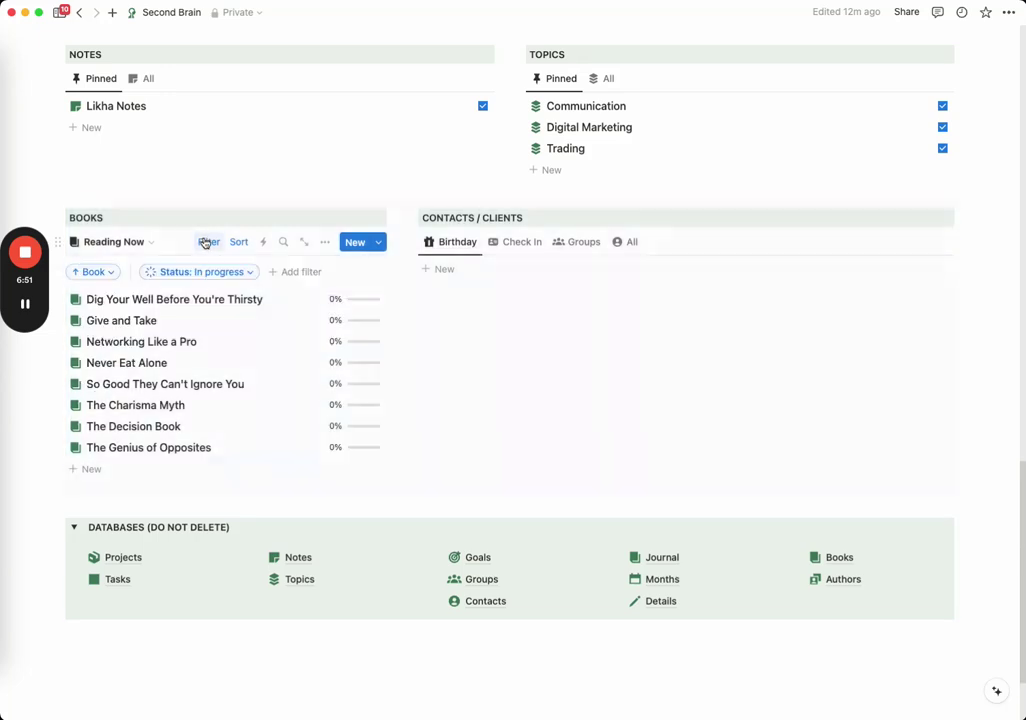
{"action": "left_click", "coordinate": [195, 272]}
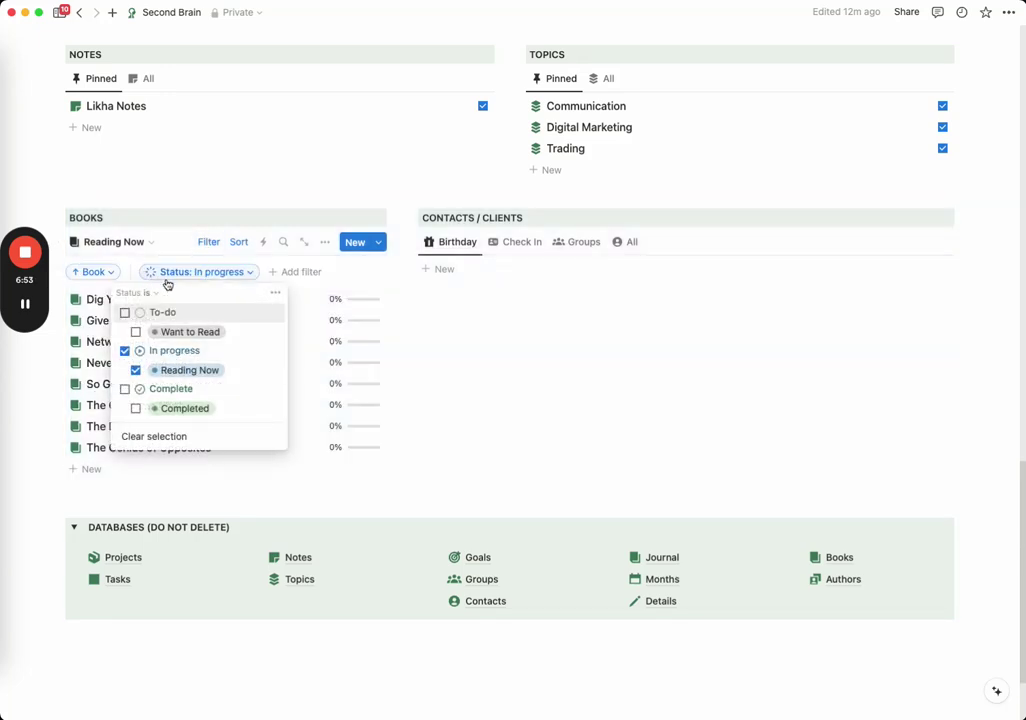
{"action": "key", "text": "Escape"}
Set the status of all books in the Reading Now view to Want to Read at once
{"action": "left_click_drag", "start_coordinate": [452, 444], "coordinate": [311, 302]}
{"action": "right_click", "coordinate": [311, 302]}
{"action": "mouse_move", "coordinate": [426, 419]}
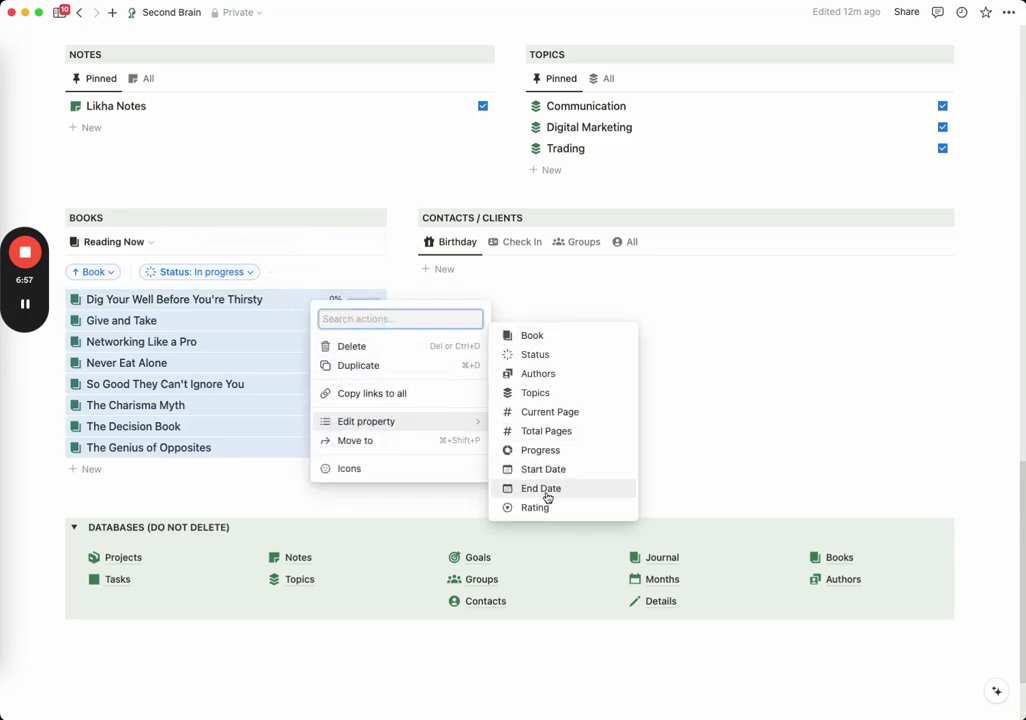
{"action": "left_click", "coordinate": [548, 357]}
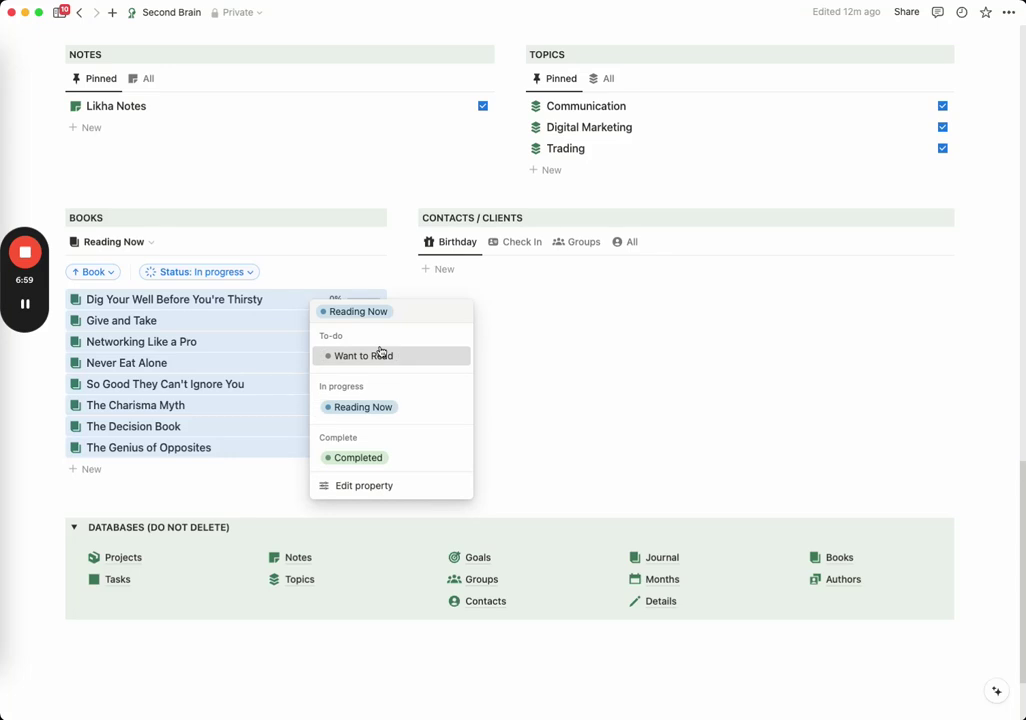
{"action": "left_click", "coordinate": [380, 354]}
From the full books list, set Dig Your Well Before You're Thirsty to Reading Now, and return to the Reading Now view
{"action": "left_click", "coordinate": [149, 298]}
{"action": "left_click", "coordinate": [112, 364]}
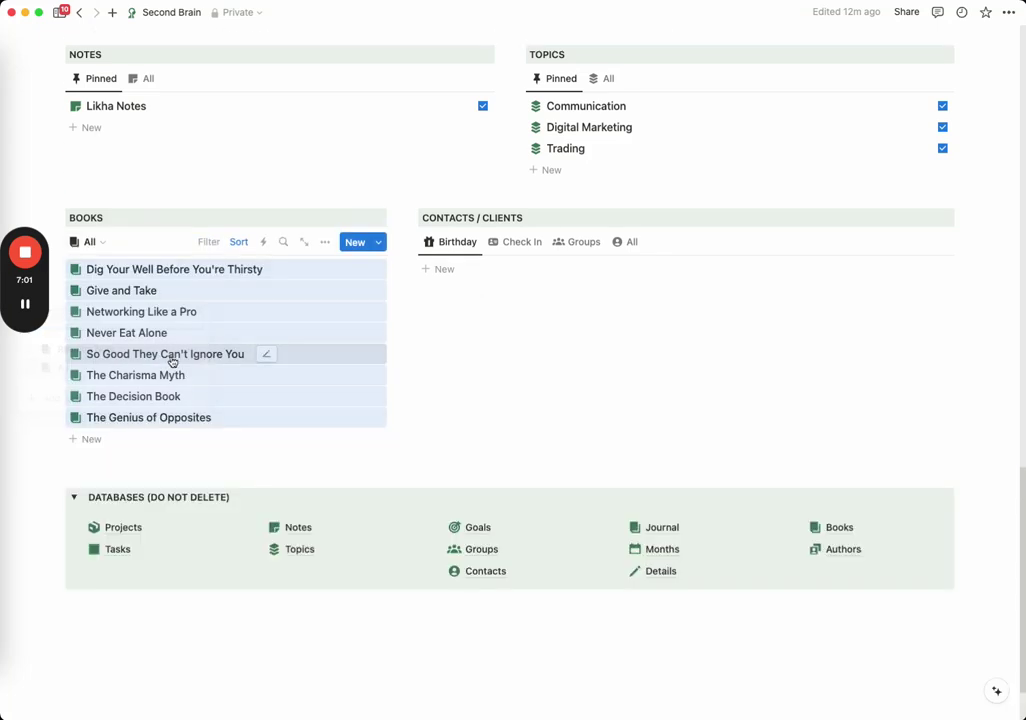
{"action": "left_click", "coordinate": [319, 273]}
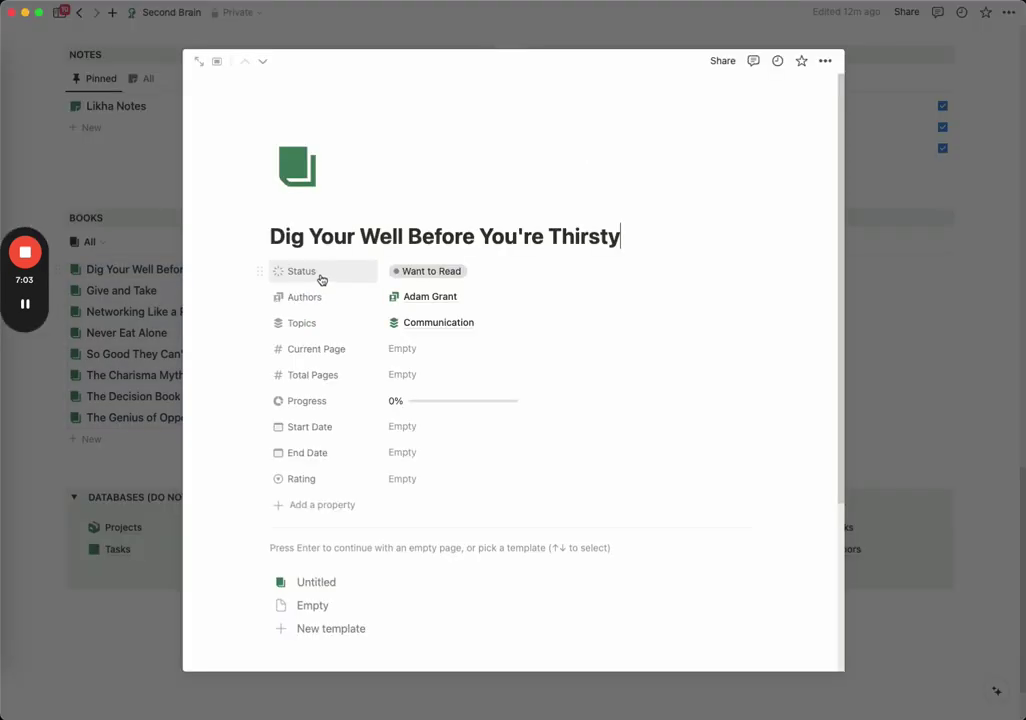
{"action": "left_click", "coordinate": [430, 272]}
{"action": "left_click", "coordinate": [432, 367]}
{"action": "left_click", "coordinate": [106, 244]}
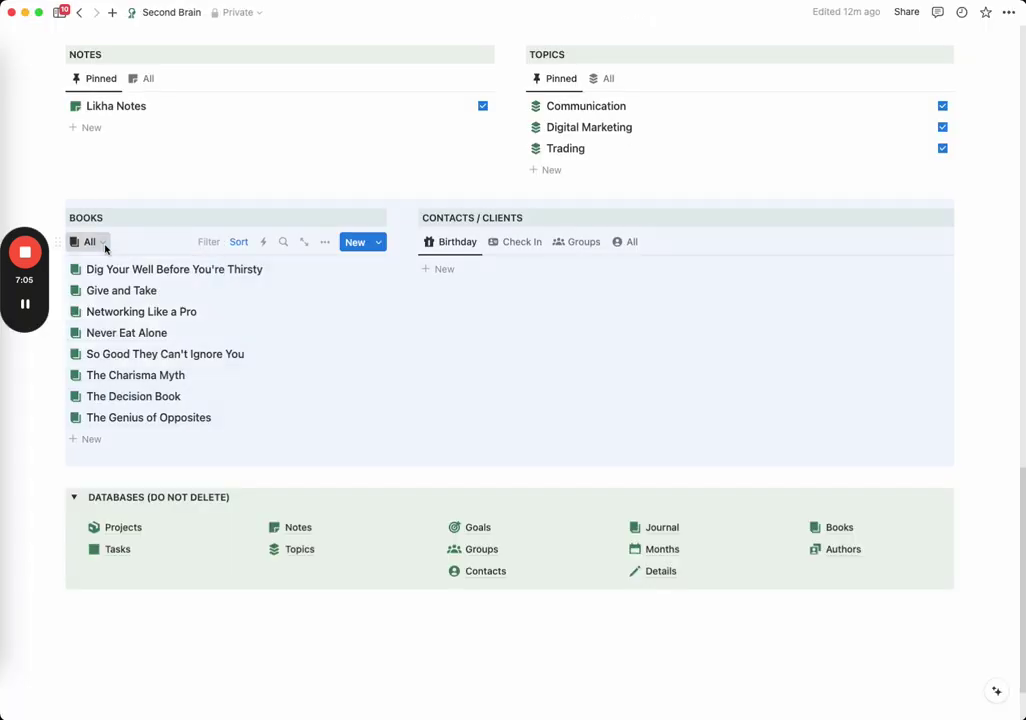
{"action": "left_click", "coordinate": [104, 245]}
{"action": "left_click", "coordinate": [101, 297]}
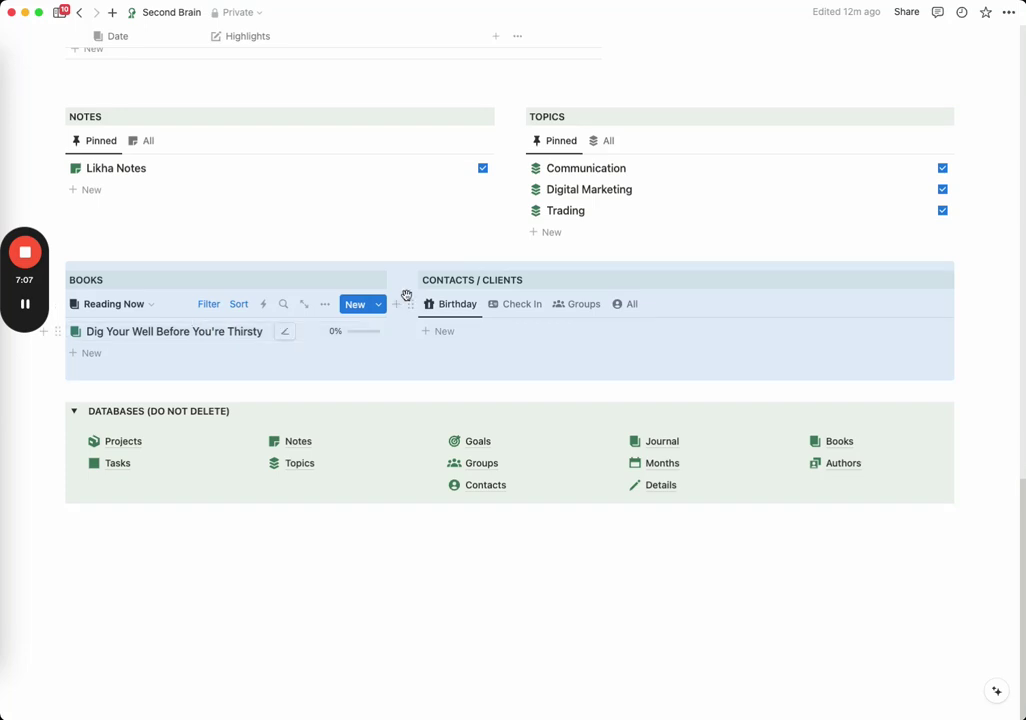
Create a new contact page and enter the contact's first name as its title
{"action": "left_click", "coordinate": [565, 275]}
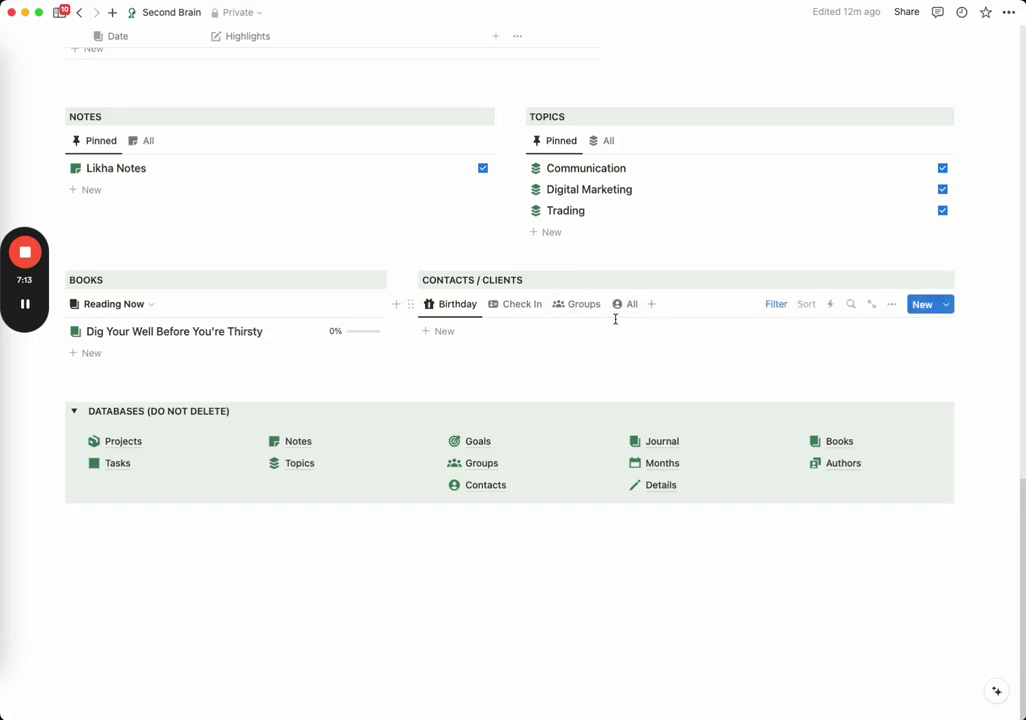
{"action": "scroll", "coordinate": [684, 318], "scroll_direction": "up", "scroll_amount": 15}
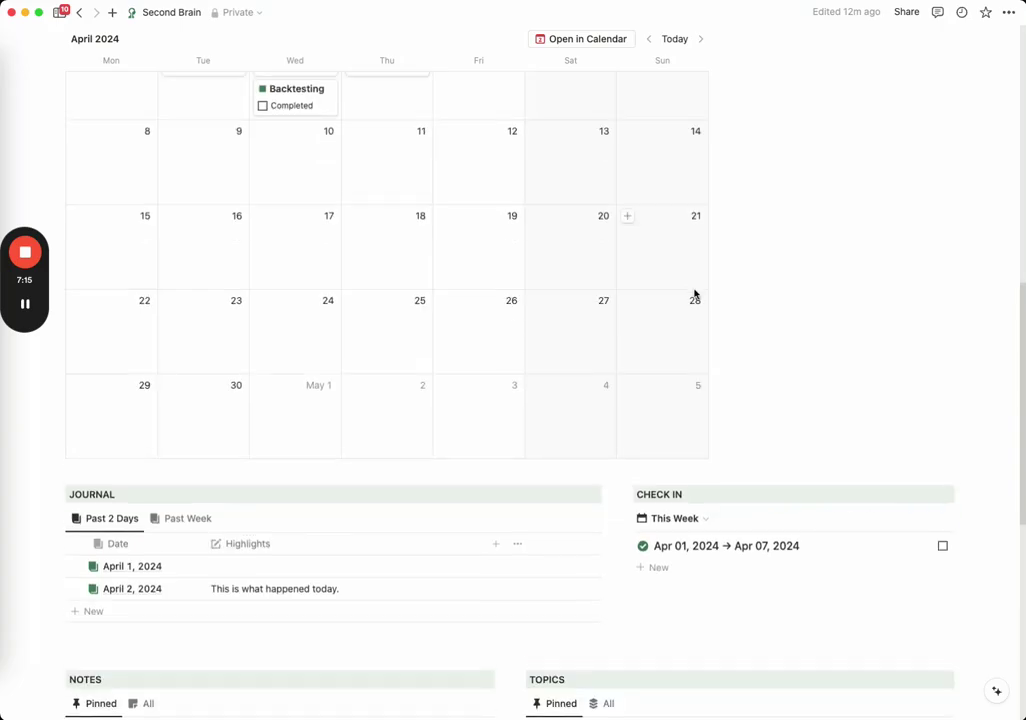
{"action": "left_click", "coordinate": [786, 302]}
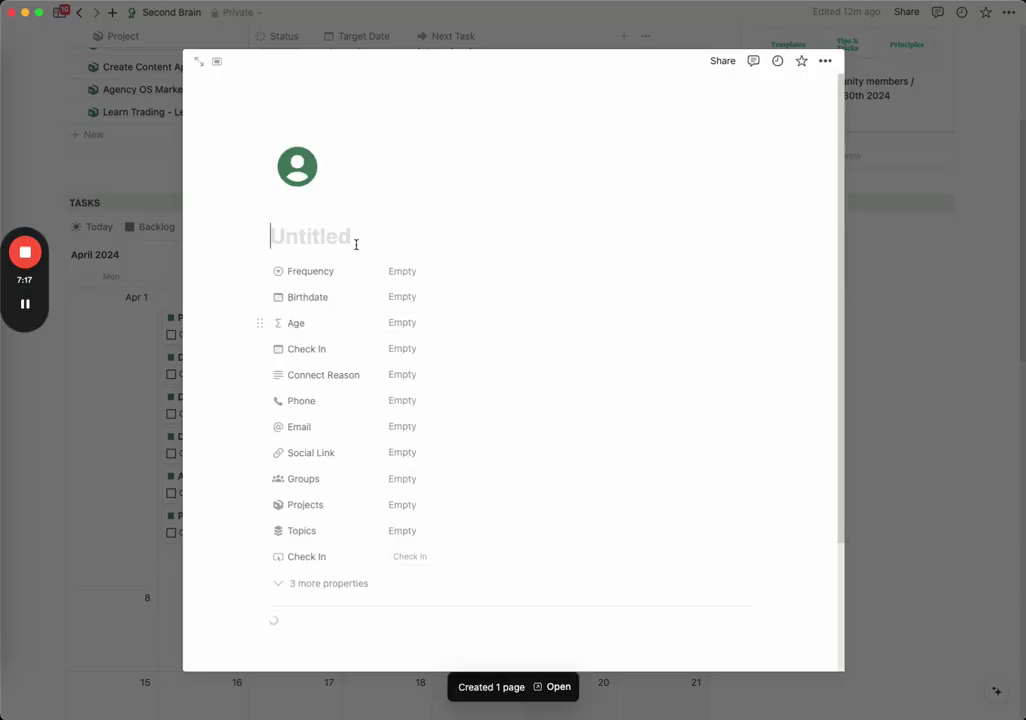
{"action": "type", "text": "Sev"}
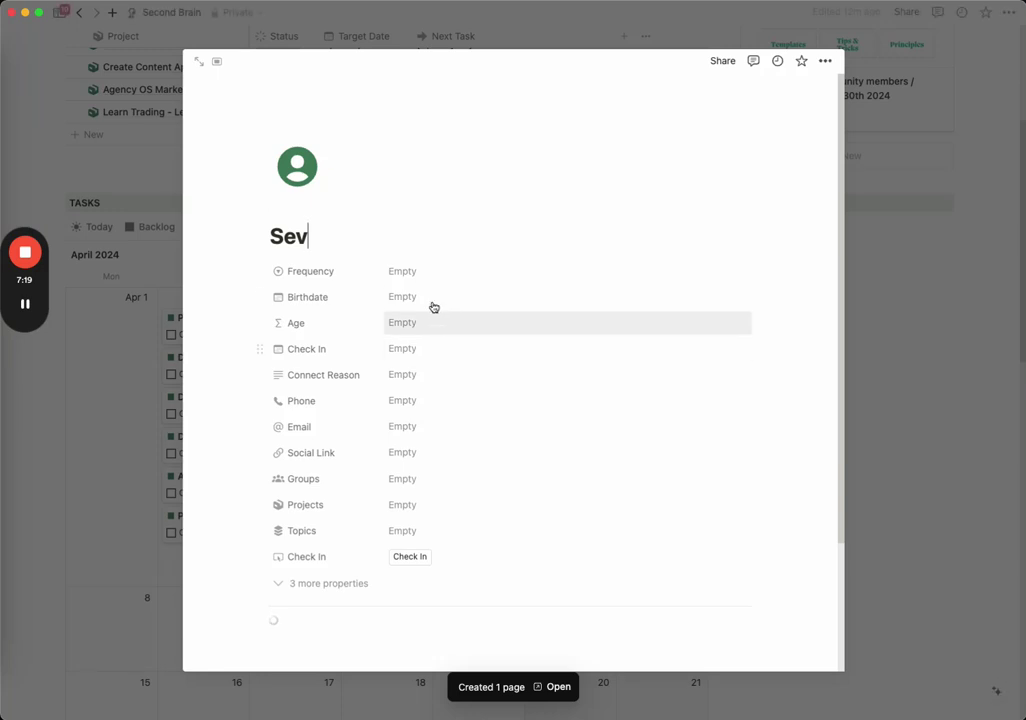
Enter the new contact's birthdate and close the contact page
{"action": "left_click", "coordinate": [445, 298]}
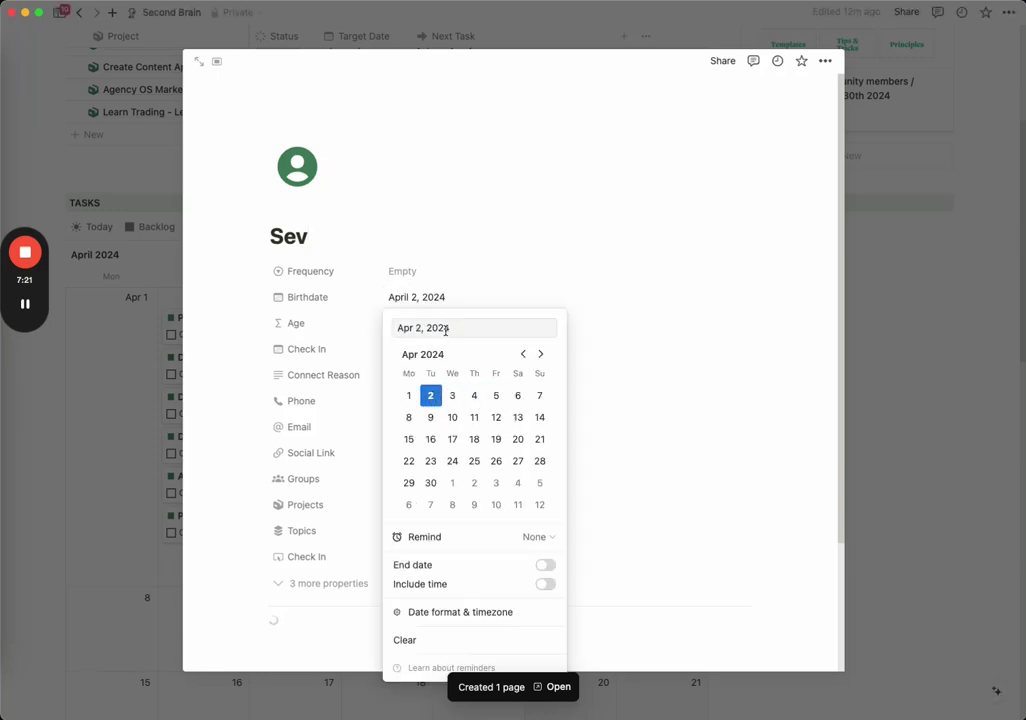
{"action": "left_click_drag", "start_coordinate": [446, 330], "coordinate": [456, 337]}
{"action": "type", "text": "20"}
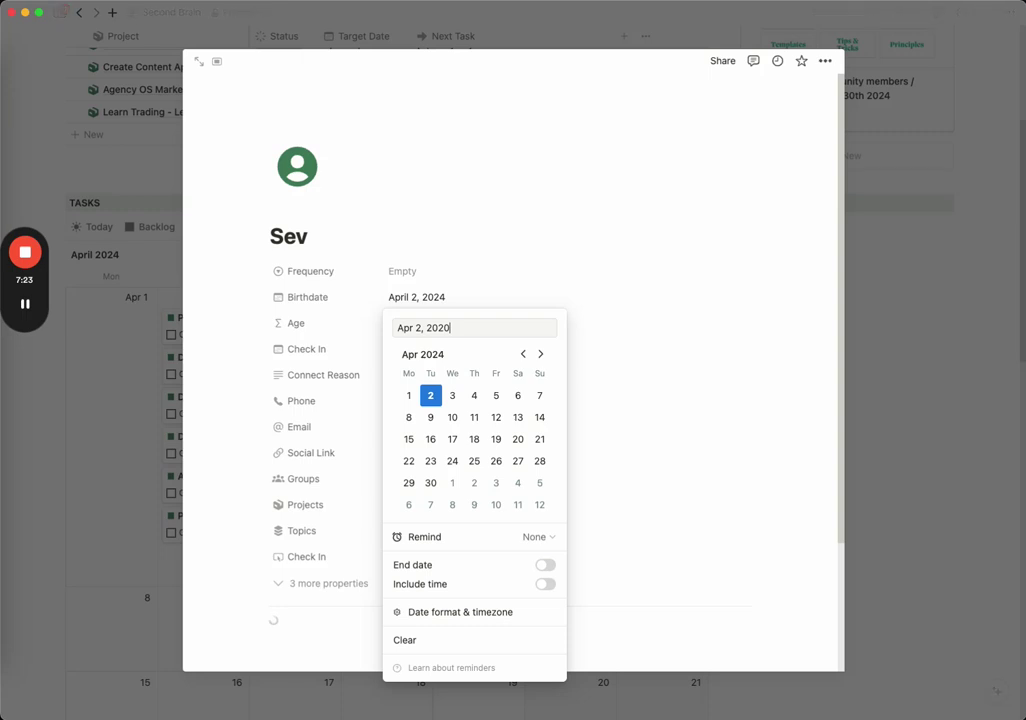
{"action": "key", "text": "BackSpace"}
{"action": "key", "text": "BackSpace"}
{"action": "type", "text": "04"}
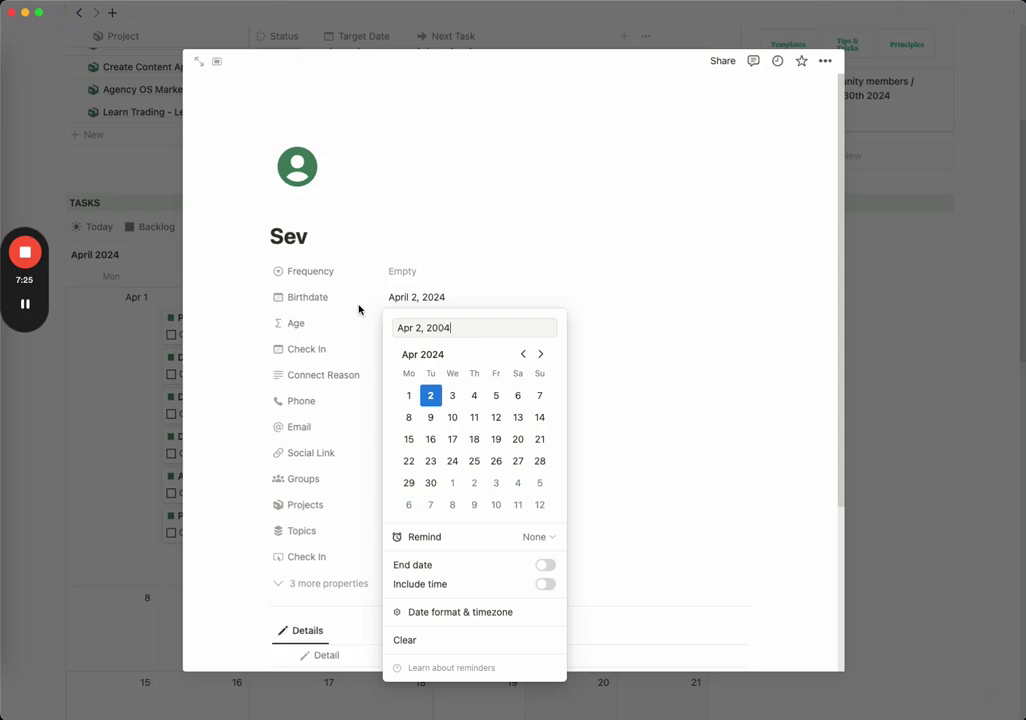
{"action": "left_click", "coordinate": [470, 243]}
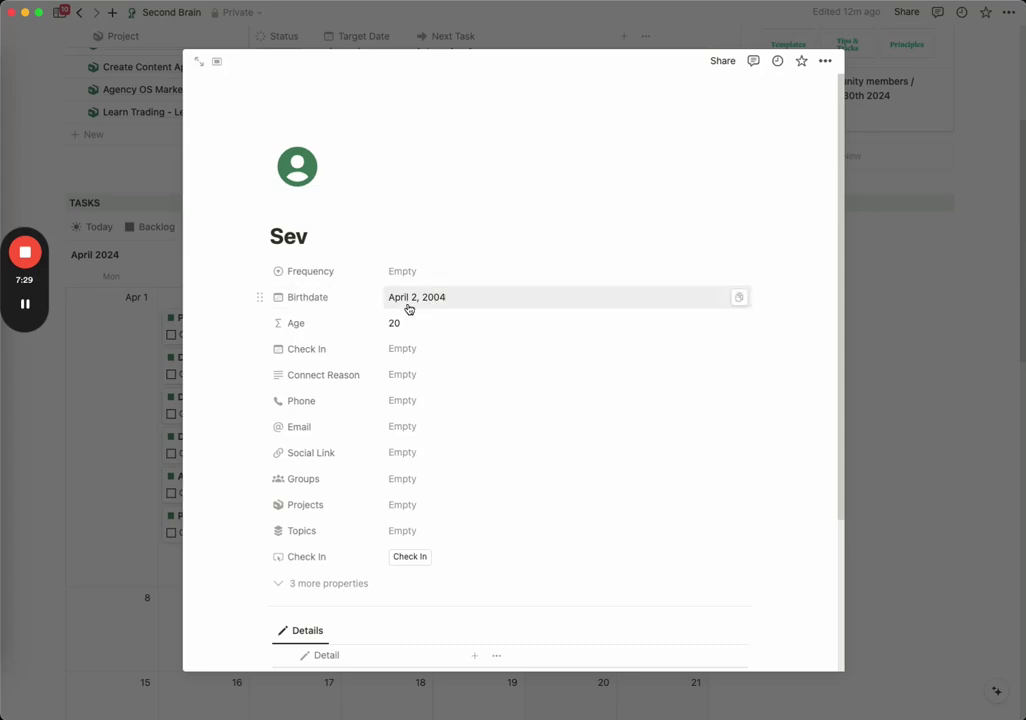
{"action": "left_click", "coordinate": [893, 412]}
Find the new contact in the Birthday view of the contacts section, review its properties, and close its page
{"action": "scroll", "coordinate": [817, 392], "scroll_direction": "down", "scroll_amount": 10}
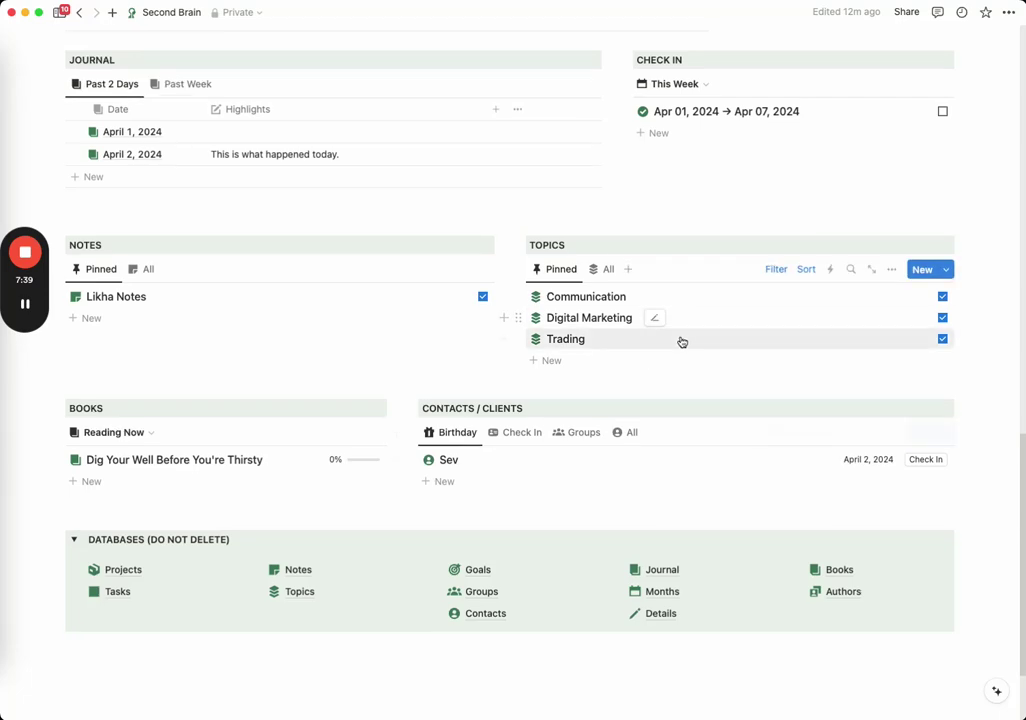
{"action": "scroll", "coordinate": [680, 341], "scroll_direction": "up", "scroll_amount": 10}
{"action": "scroll", "coordinate": [705, 337], "scroll_direction": "down", "scroll_amount": 7}
{"action": "scroll", "coordinate": [630, 390], "scroll_direction": "down", "scroll_amount": 5}
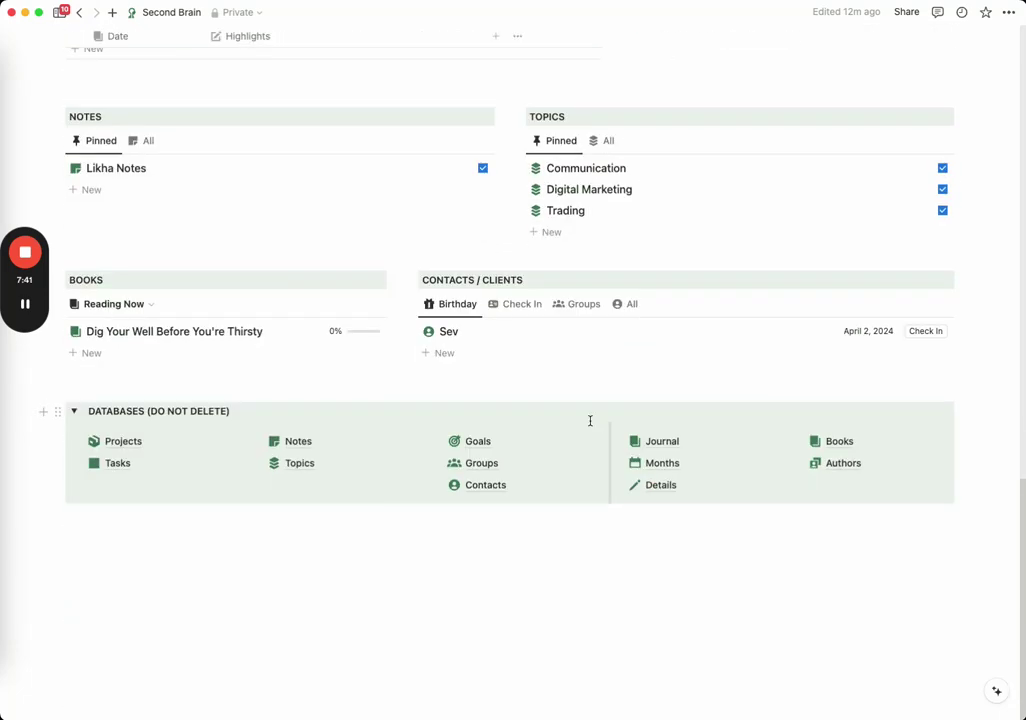
{"action": "left_click", "coordinate": [566, 330]}
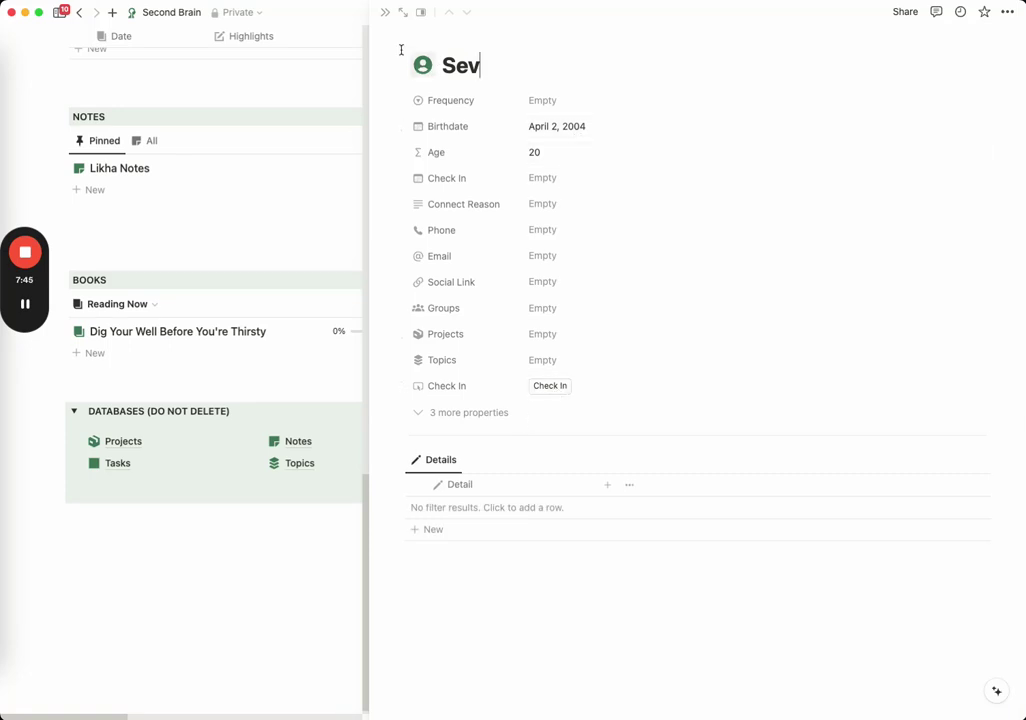
{"action": "left_click", "coordinate": [386, 13]}
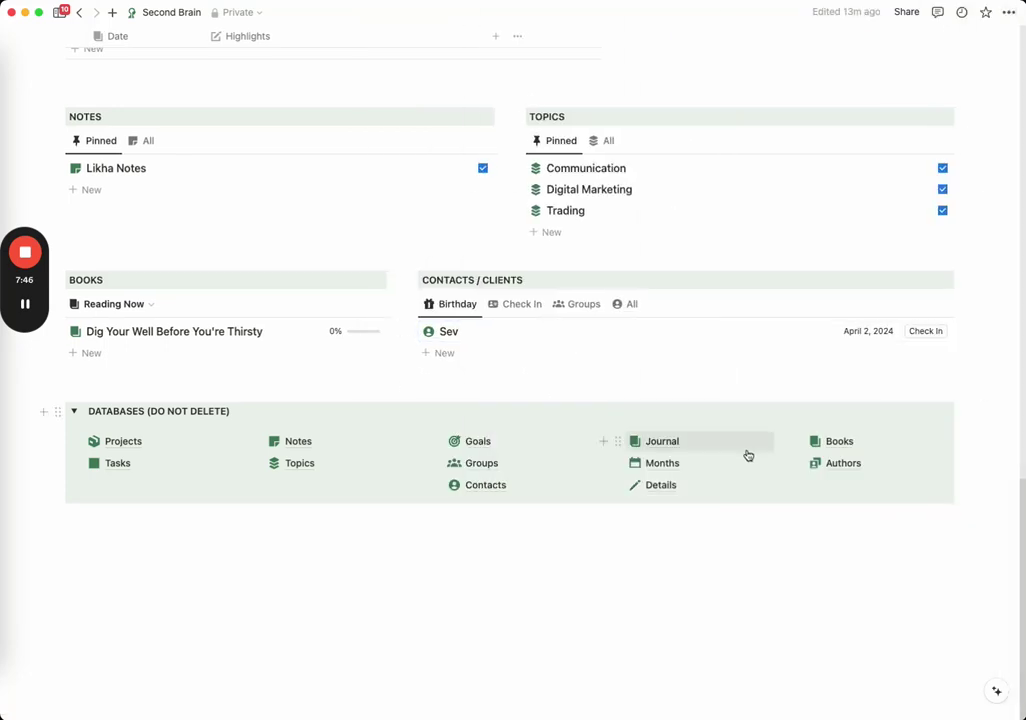
Record a check-in for the contact, and add the details "Bought gift" and "He likes green tea" on its page
{"action": "left_click", "coordinate": [922, 330]}
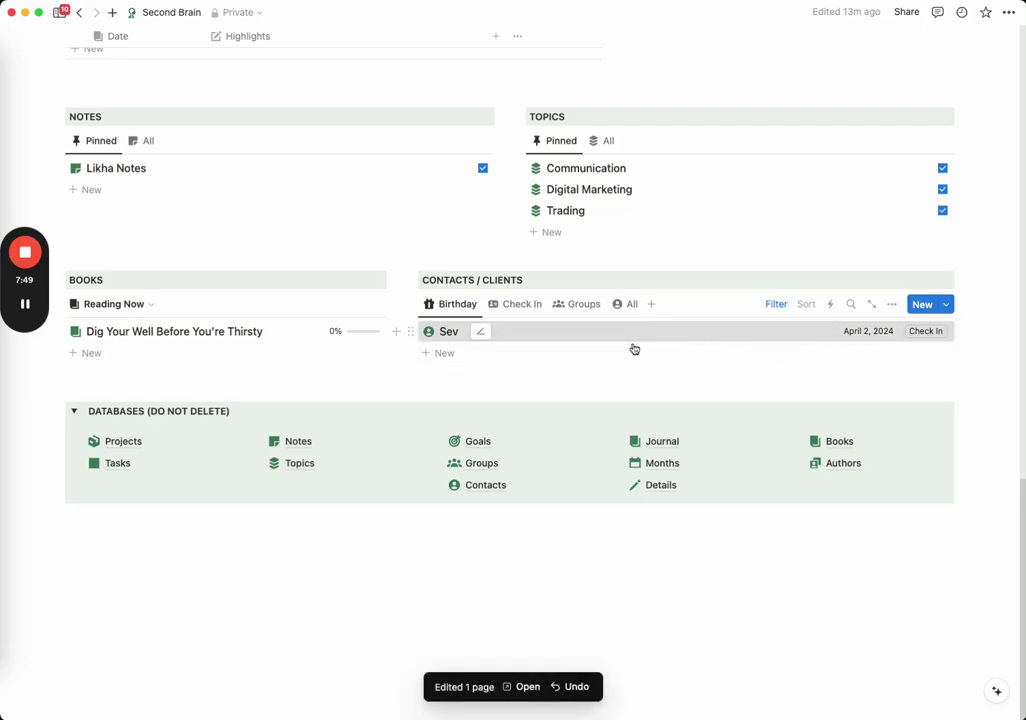
{"action": "left_click", "coordinate": [605, 340]}
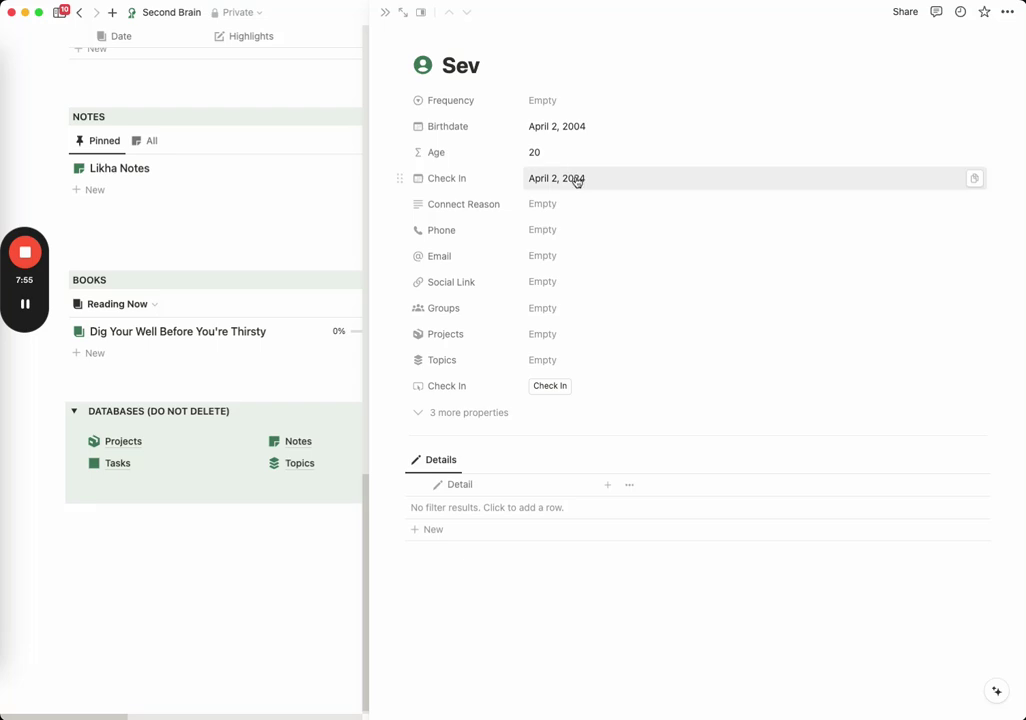
{"action": "left_click", "coordinate": [534, 510]}
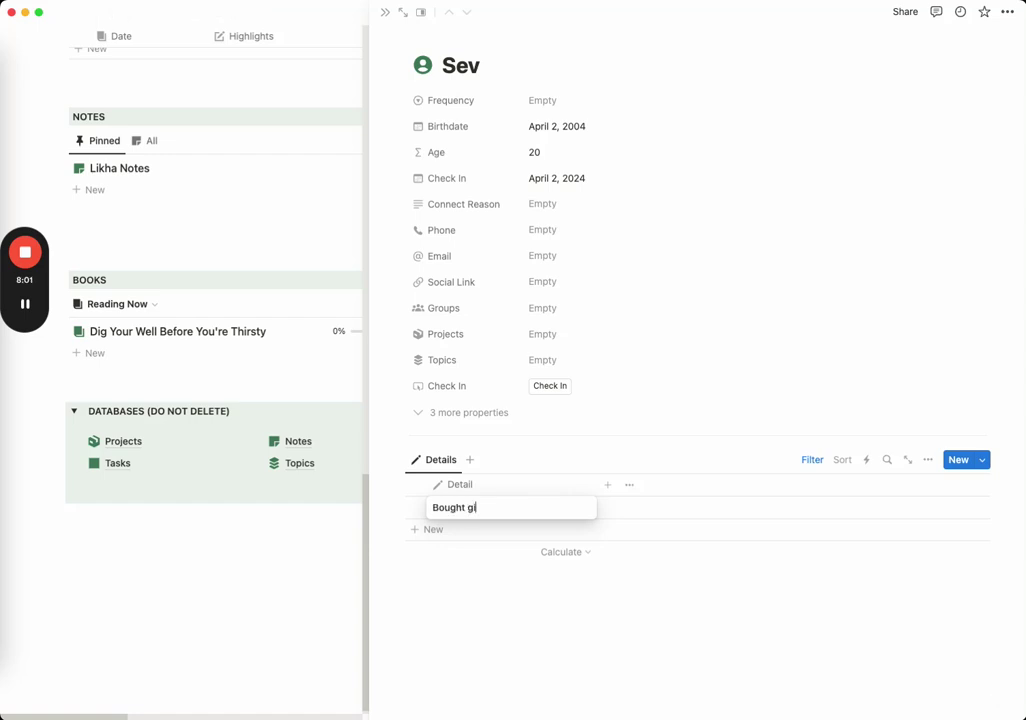
{"action": "key", "text": "Return"}
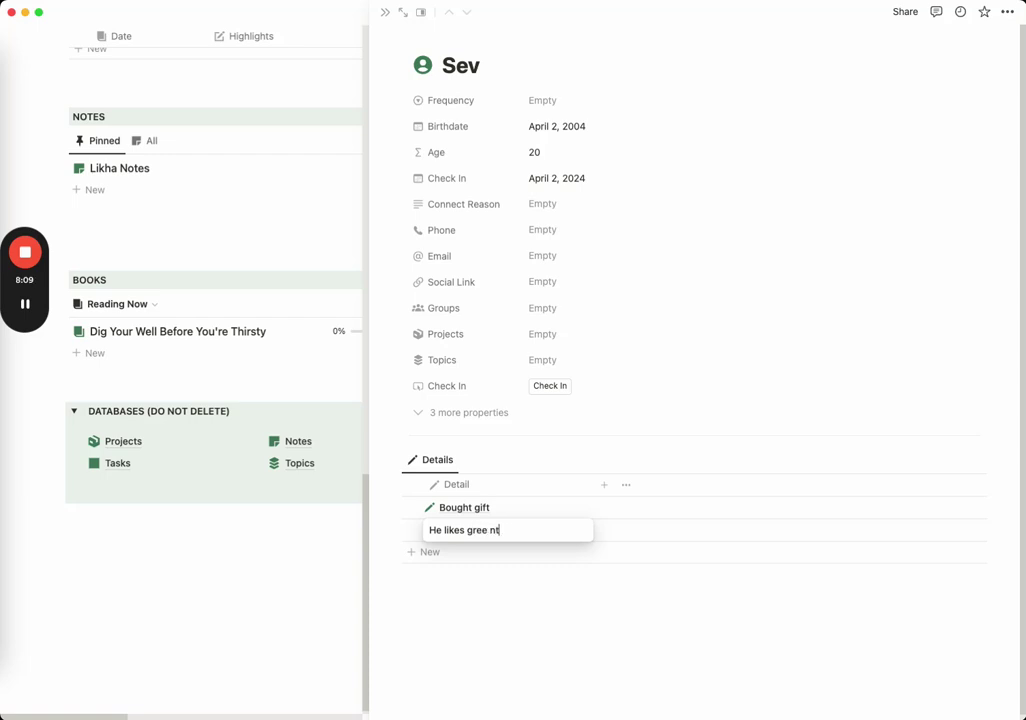
{"action": "type", "text": "He likes green tea"}
{"action": "key", "text": "Escape"}
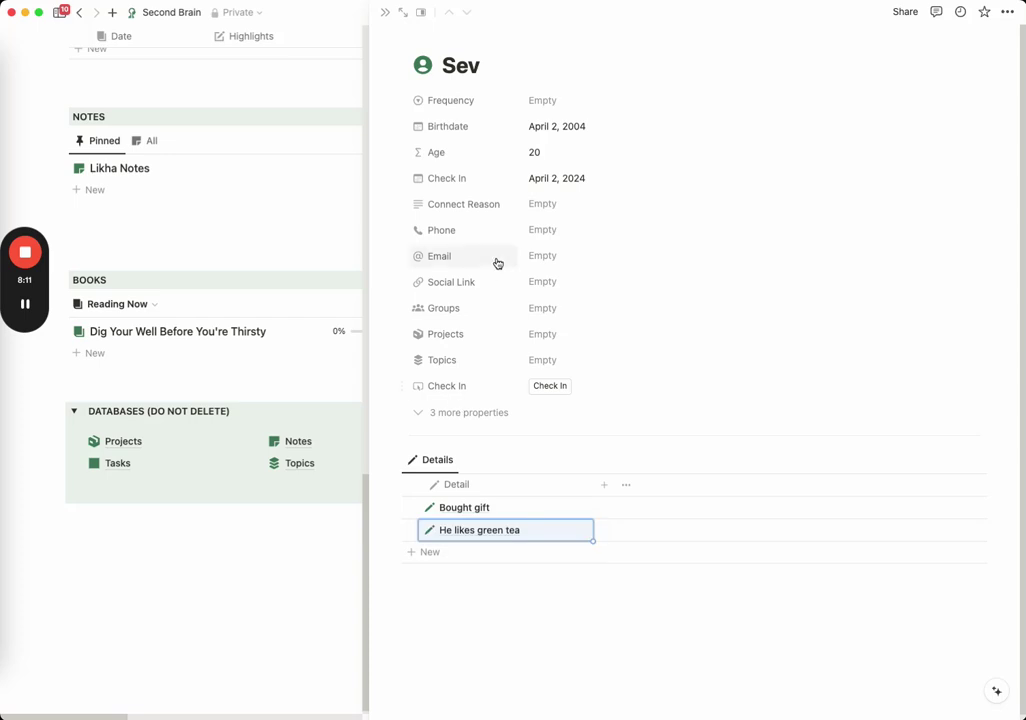
Look at the pages that can be linked in the contact's Topics and Projects properties, and close the contact page
{"action": "left_click", "coordinate": [553, 361]}
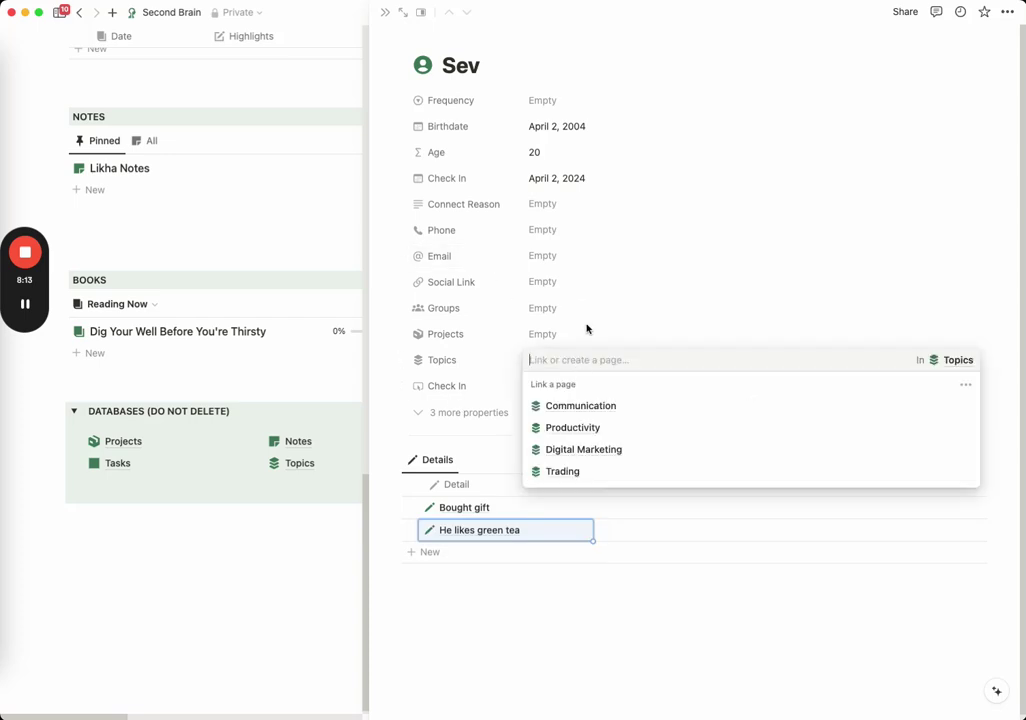
{"action": "left_click", "coordinate": [570, 330]}
{"action": "left_click", "coordinate": [579, 336]}
{"action": "key", "text": "Escape"}
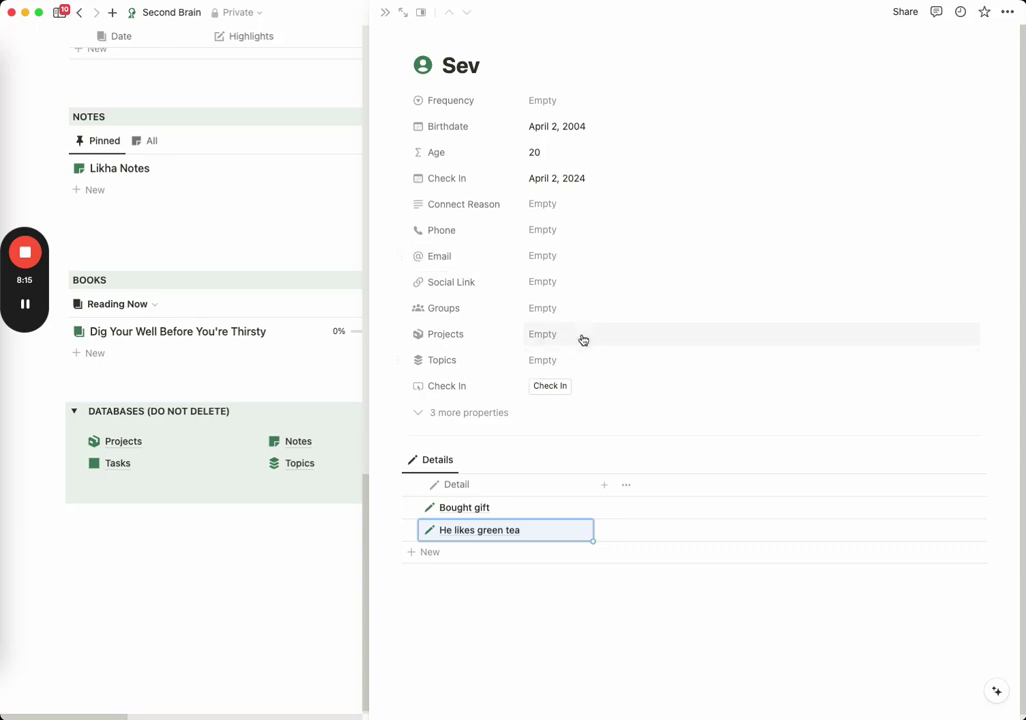
{"action": "left_click", "coordinate": [386, 15]}
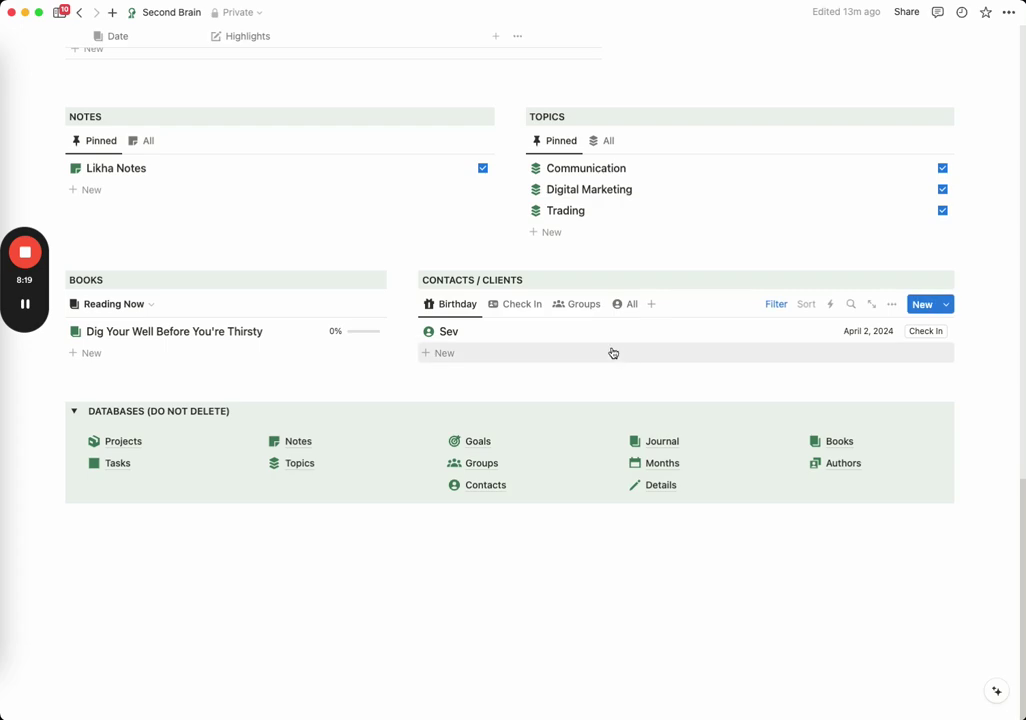
Collapse the Databases section, look over the dashboard, and expand the section again to show its database links
{"action": "left_click", "coordinate": [74, 411]}
{"action": "scroll", "coordinate": [467, 446], "scroll_direction": "up", "scroll_amount": 20}
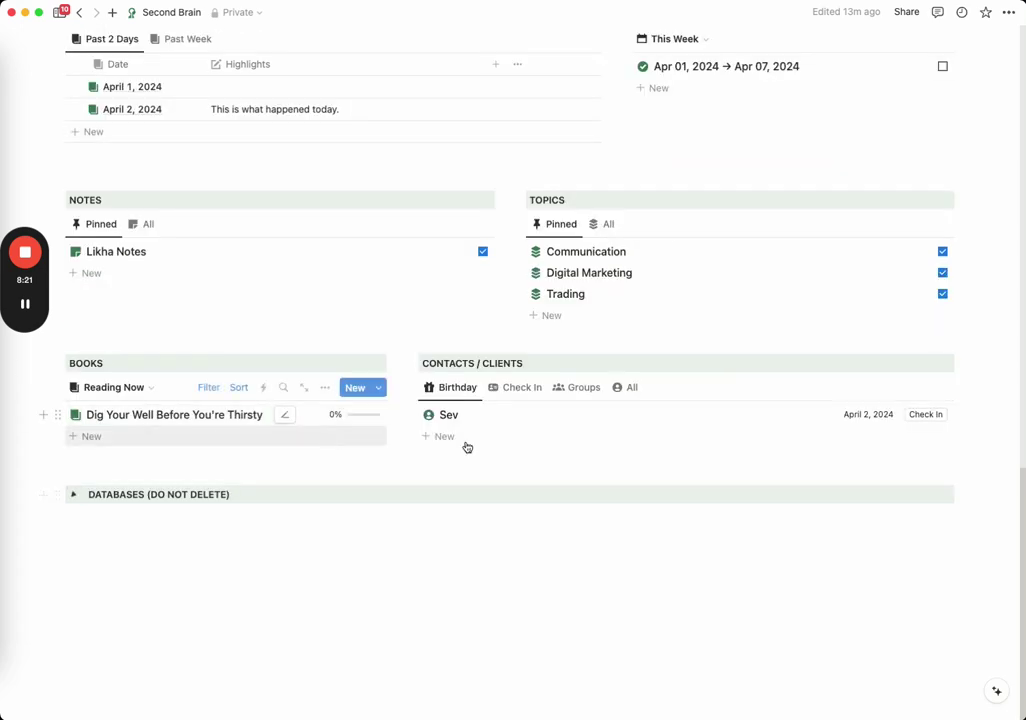
{"action": "scroll", "coordinate": [632, 495], "scroll_direction": "down", "scroll_amount": 20}
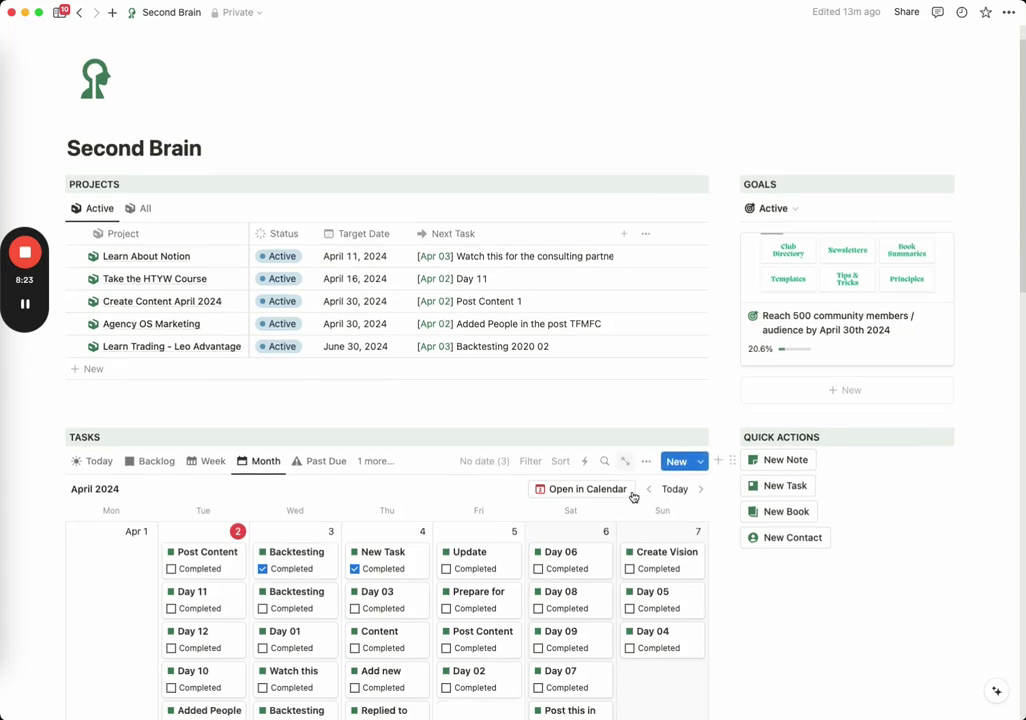
{"action": "left_click", "coordinate": [76, 495]}
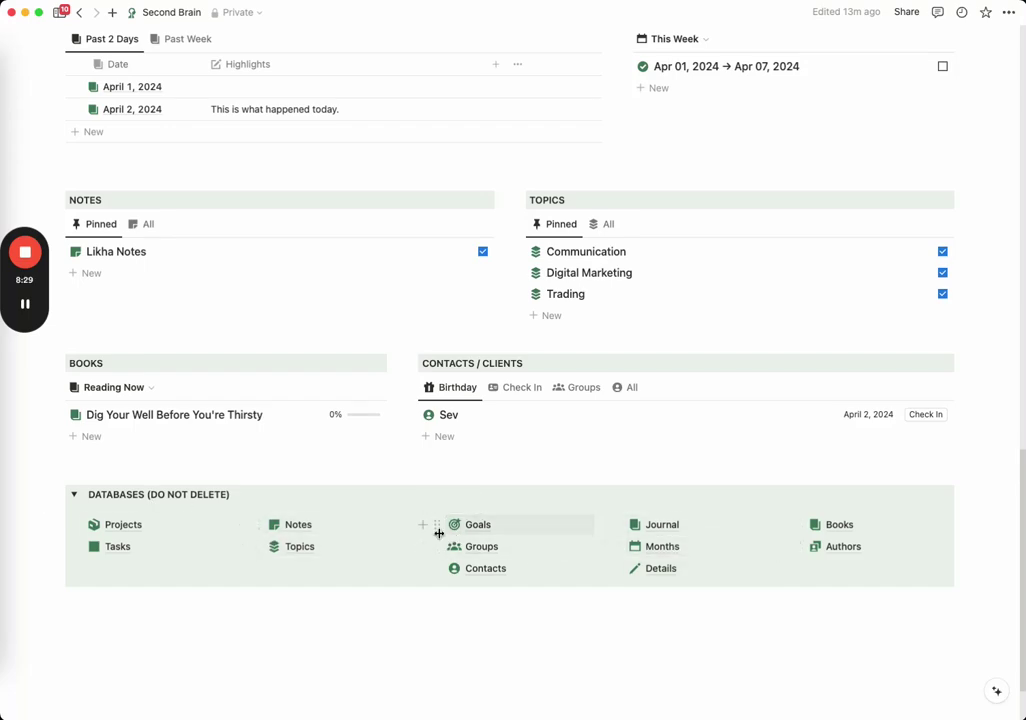
Review the dashboard from the projects, goals and tasks down to the journal, check-in, notes and topics sections
{"action": "scroll", "coordinate": [356, 506], "scroll_direction": "up", "scroll_amount": 15}
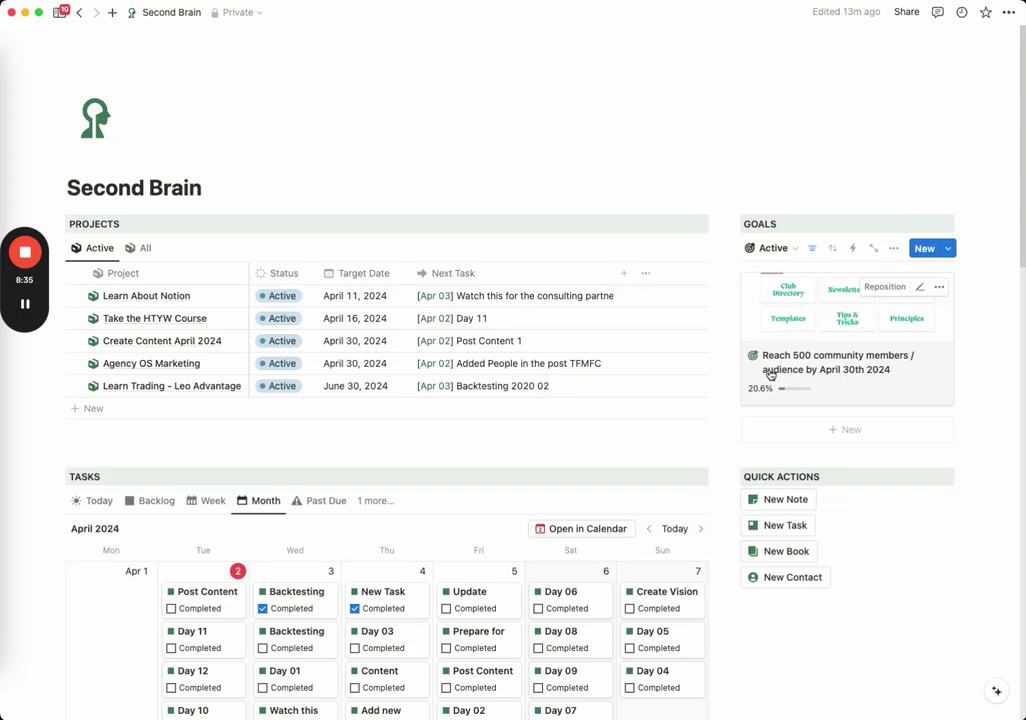
{"action": "scroll", "coordinate": [744, 359], "scroll_direction": "down", "scroll_amount": 5}
{"action": "scroll", "coordinate": [755, 424], "scroll_direction": "up", "scroll_amount": 4}
{"action": "scroll", "coordinate": [760, 407], "scroll_direction": "down", "scroll_amount": 10}
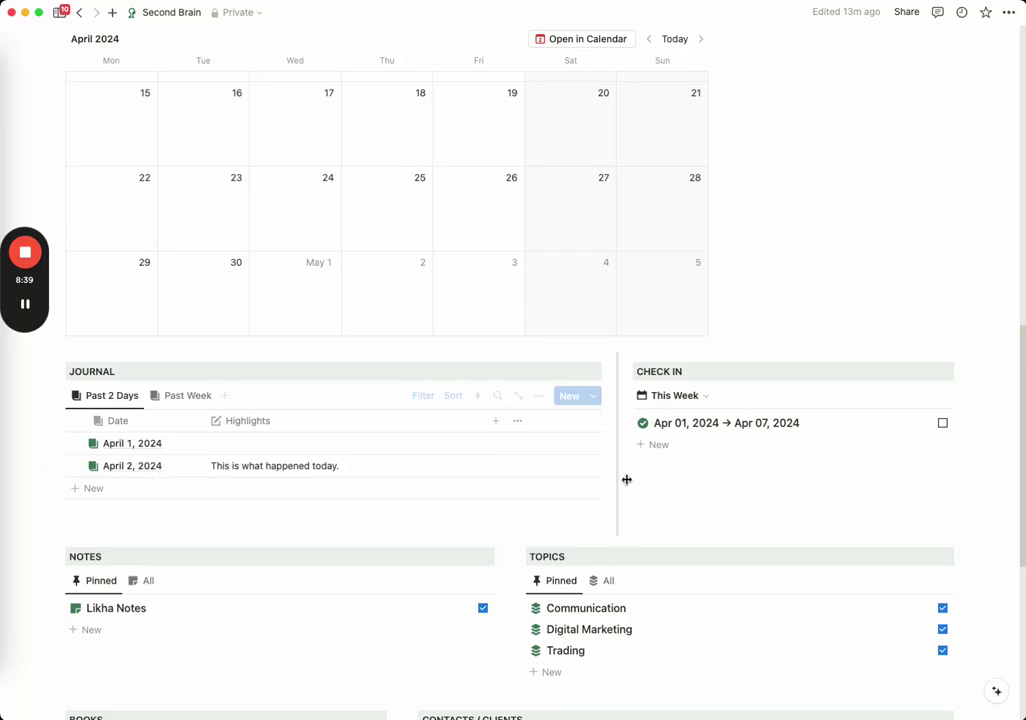